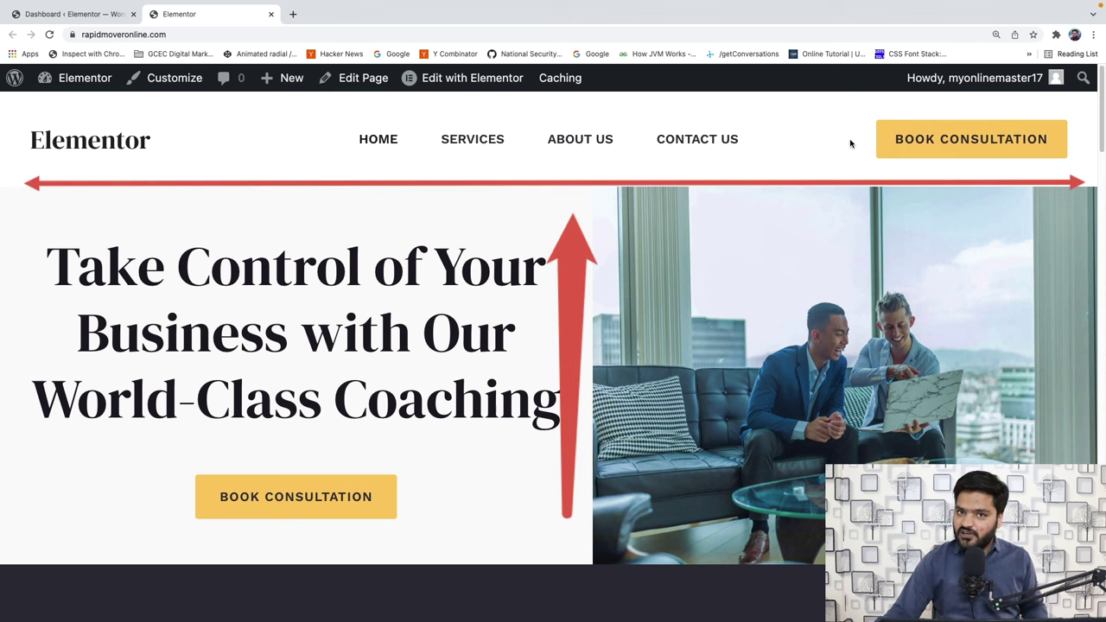
Step: Search the WordPress plugin directory for "elementor header & footer"
{"action": "scroll", "coordinate": [425, 240], "scroll_direction": "down", "scroll_amount": 20}
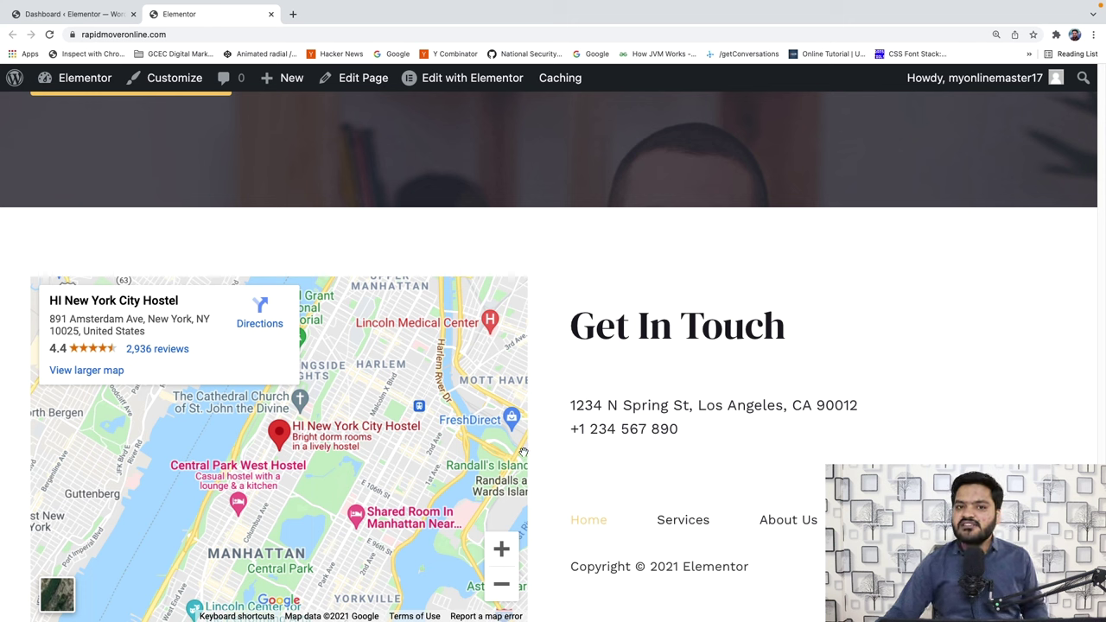
{"action": "left_click", "coordinate": [72, 15]}
{"action": "mouse_move", "coordinate": [54, 446]}
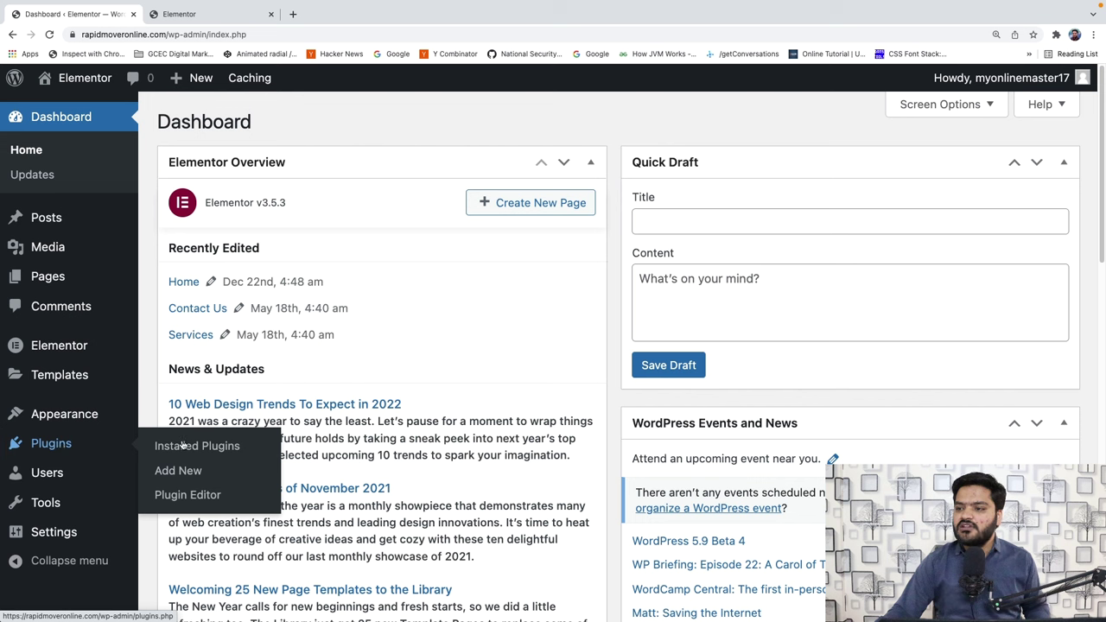
{"action": "left_click", "coordinate": [196, 471]}
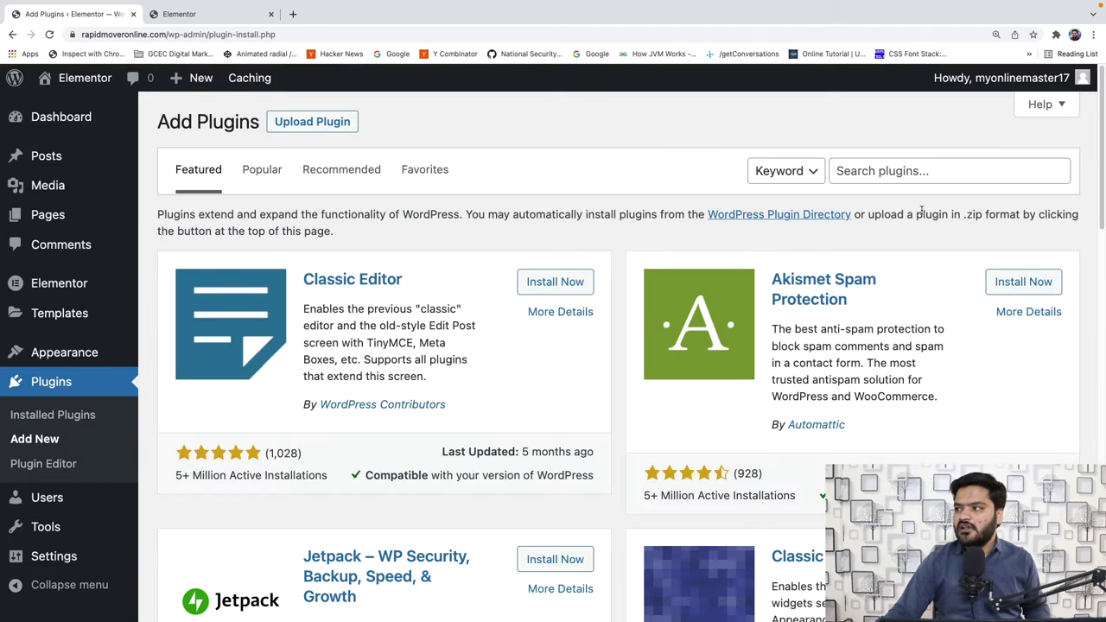
{"action": "left_click", "coordinate": [912, 171]}
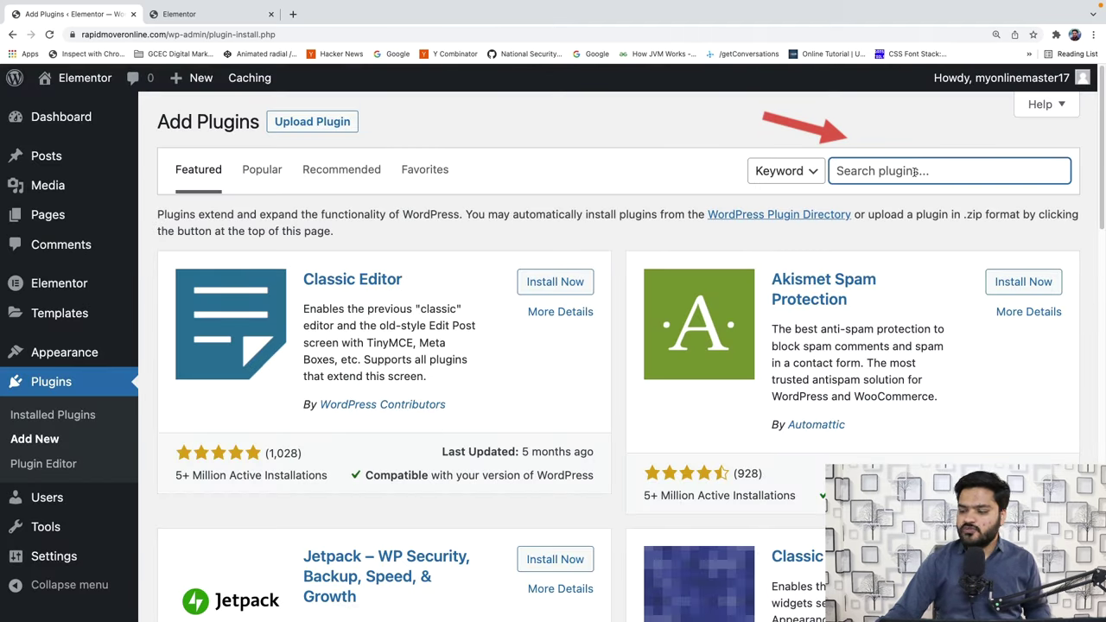
{"action": "type", "text": "elementor header & footer"}
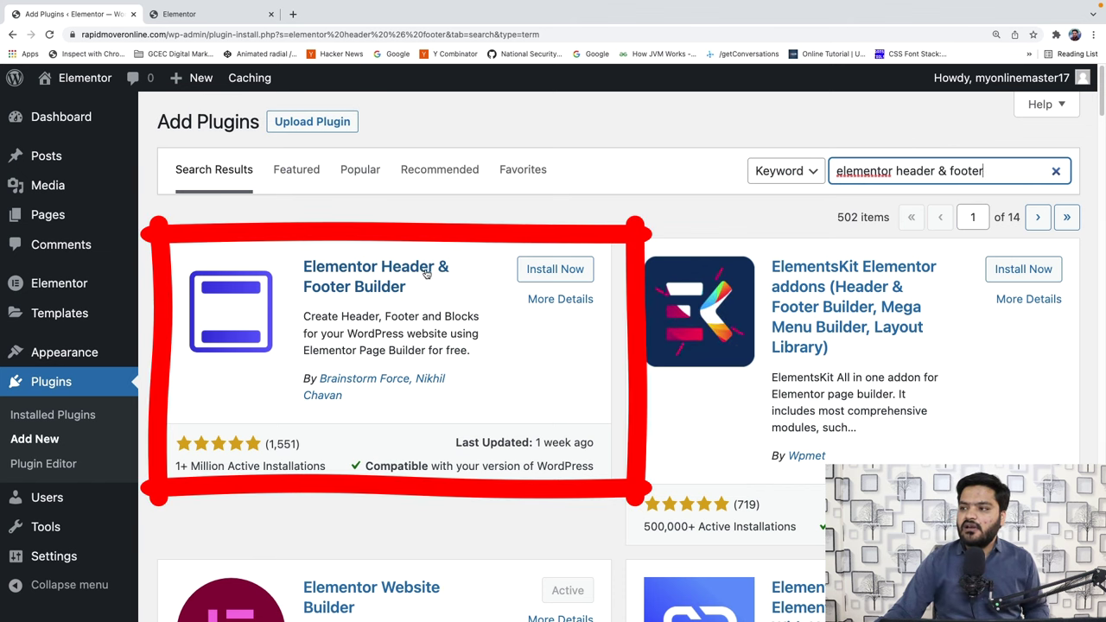
Step: Install and activate the Elementor Header & Footer Builder plugin
{"action": "left_click_drag", "start_coordinate": [177, 466], "coordinate": [321, 466]}
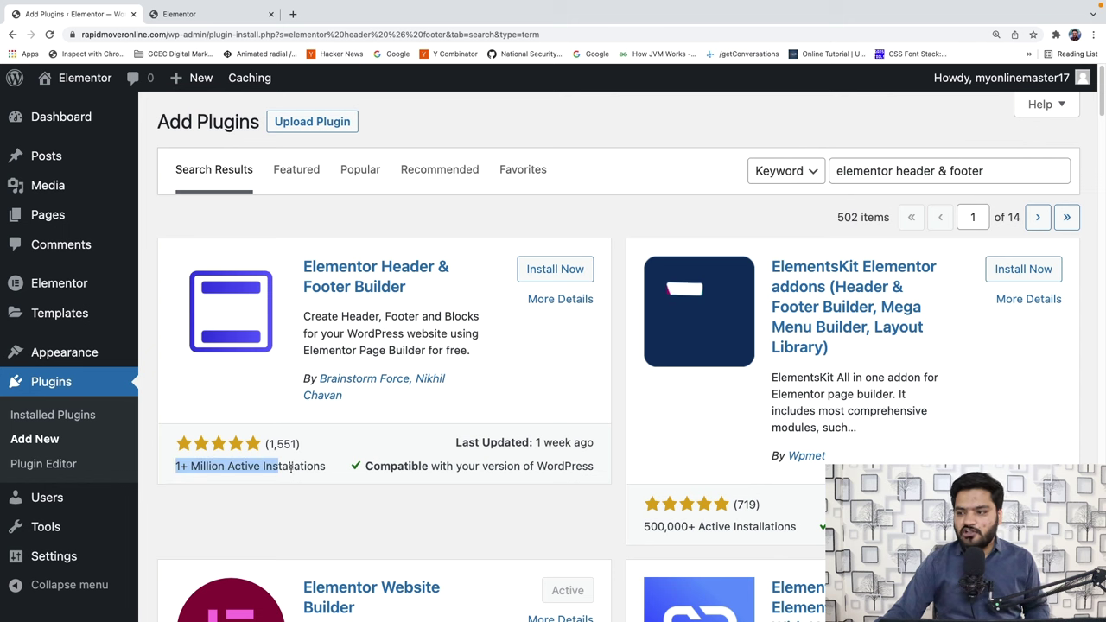
{"action": "left_click", "coordinate": [321, 466]}
{"action": "left_click", "coordinate": [542, 271]}
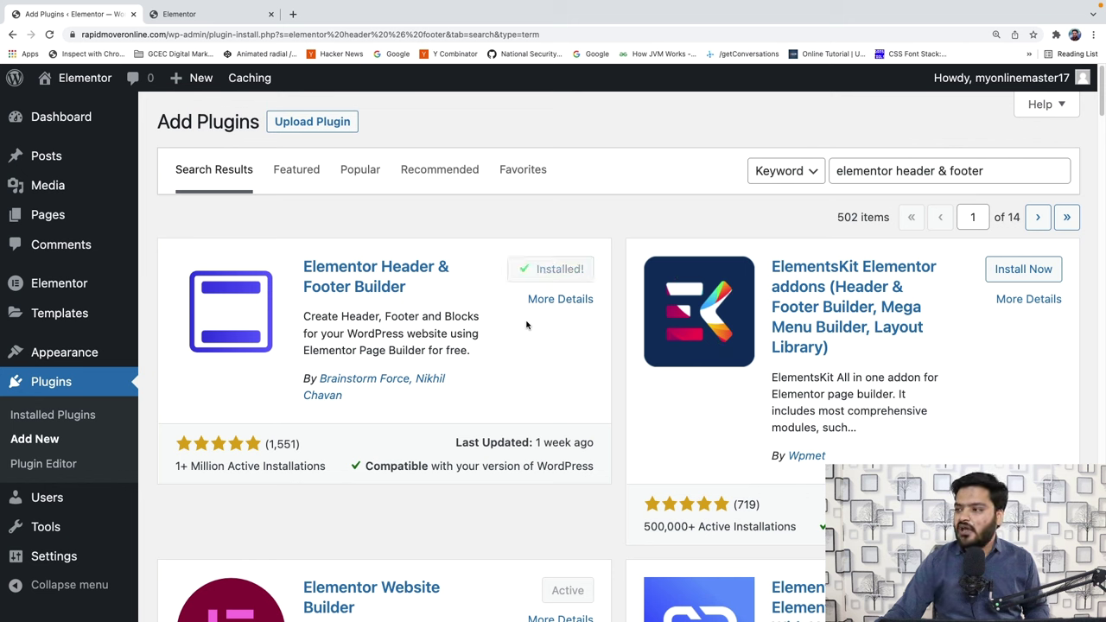
{"action": "left_click", "coordinate": [544, 276]}
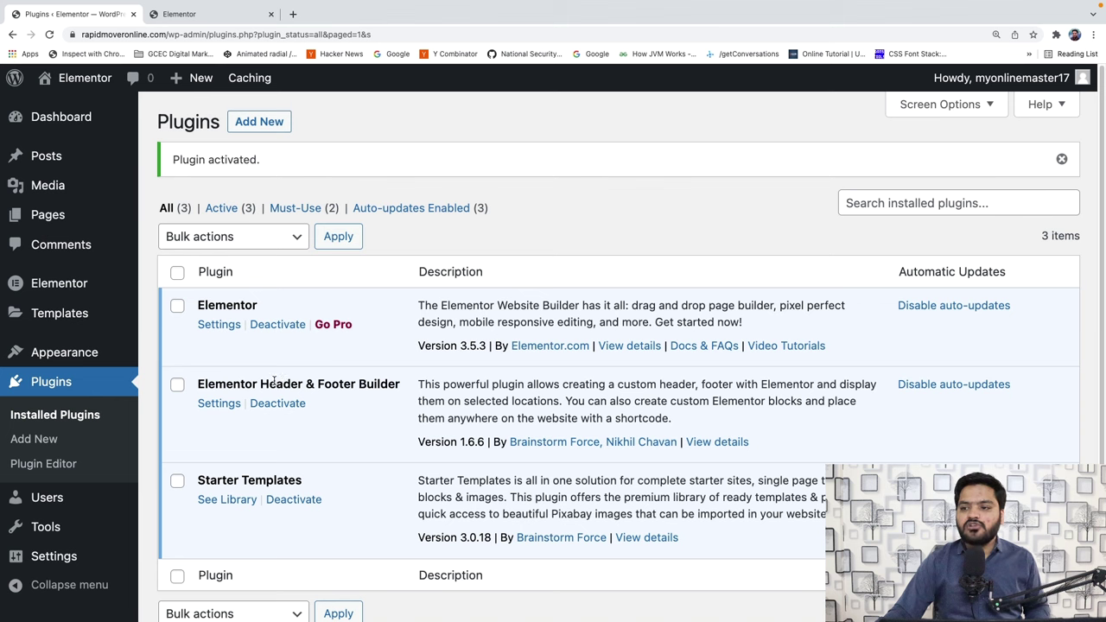
Step: Start a new template in Elementor Header & Footer Builder, dismissing the Elementor data-sharing notice
{"action": "mouse_move", "coordinate": [76, 352]}
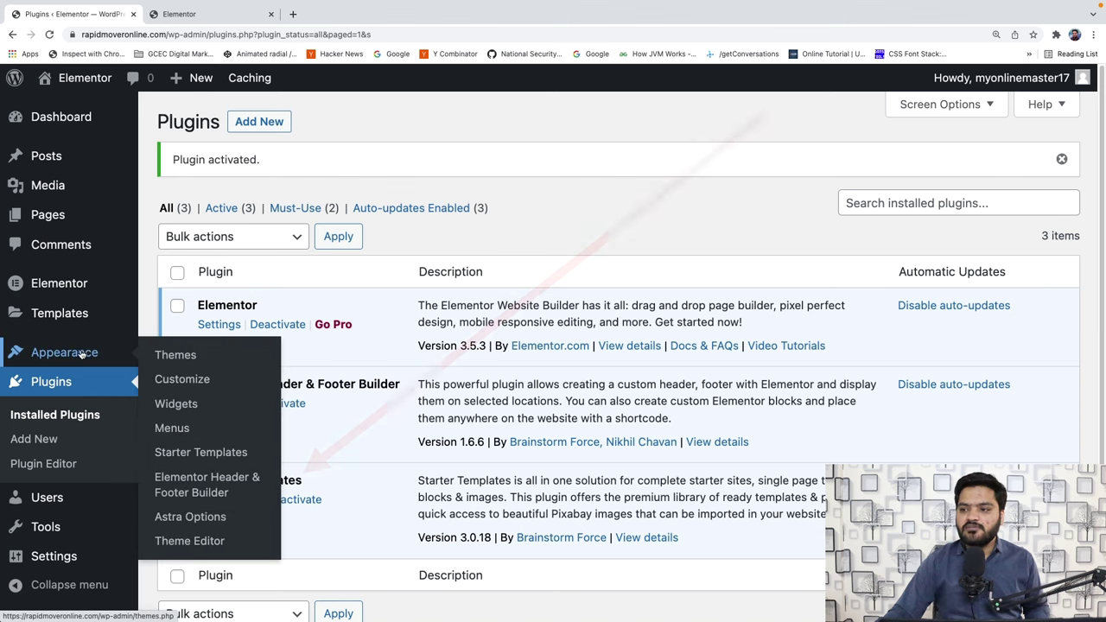
{"action": "left_click", "coordinate": [205, 486]}
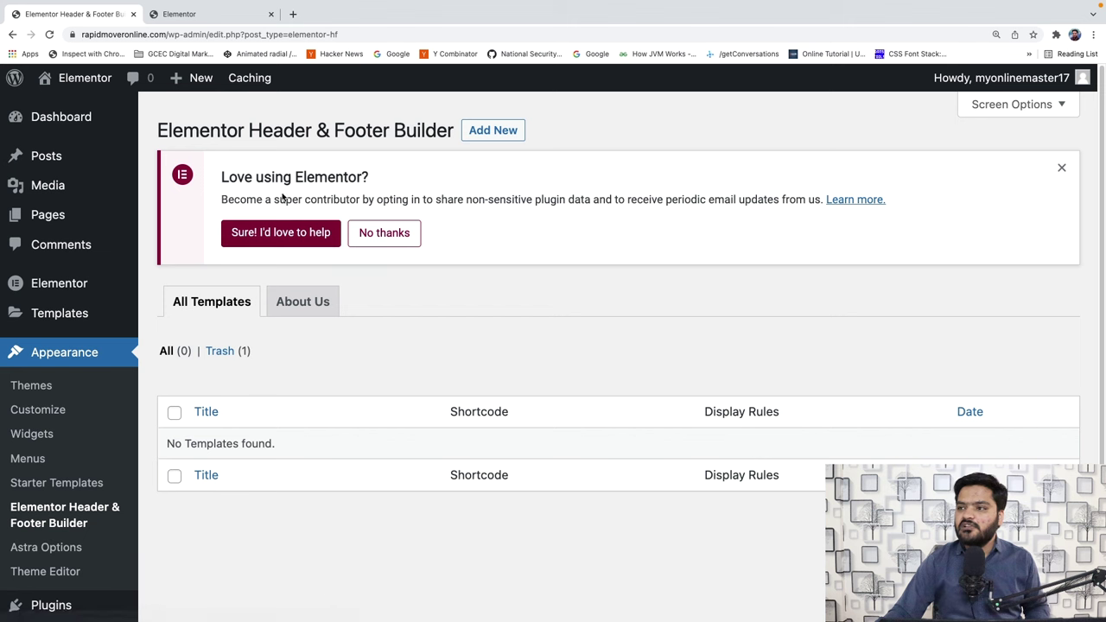
{"action": "left_click", "coordinate": [1060, 169]}
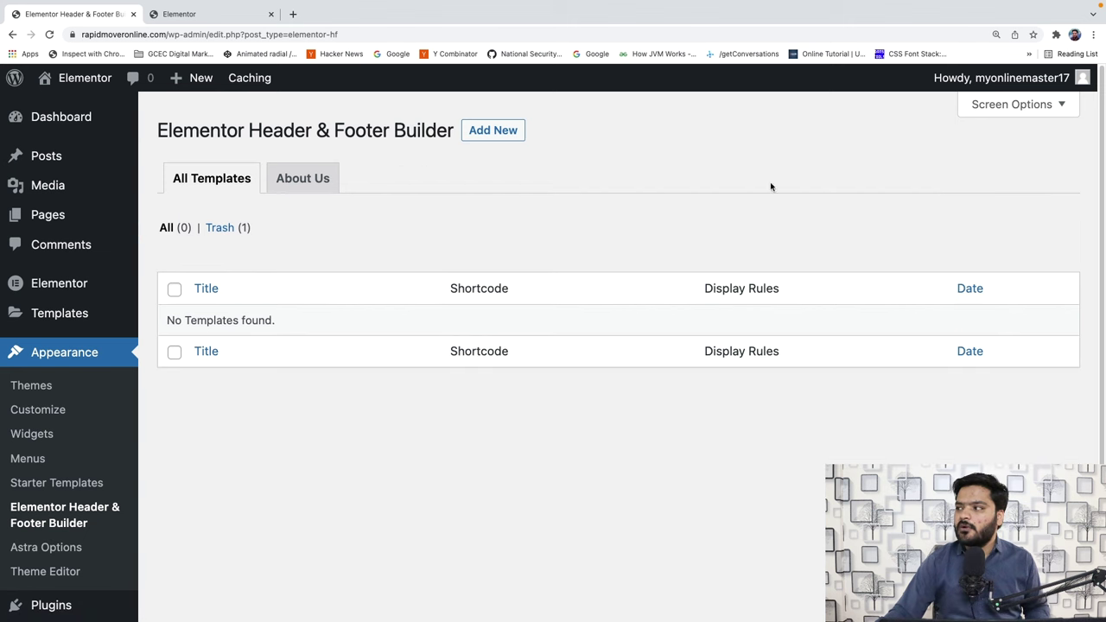
{"action": "left_click", "coordinate": [476, 131]}
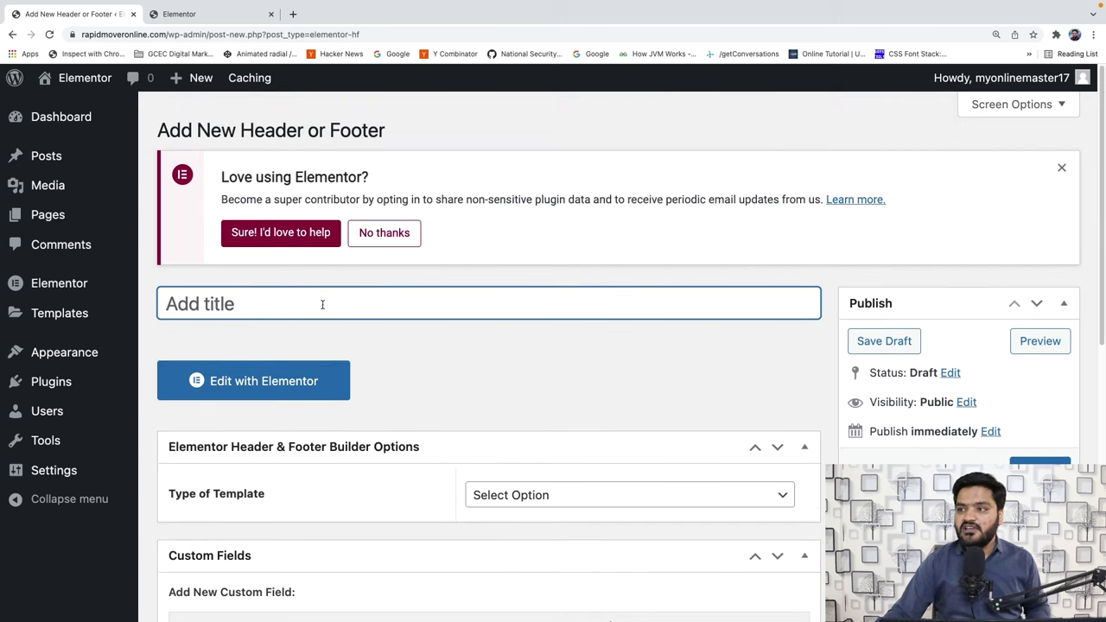
Step: Dismiss the data-sharing notice and title the new template "Header"
{"action": "left_click", "coordinate": [1061, 168]}
{"action": "left_click", "coordinate": [287, 169]}
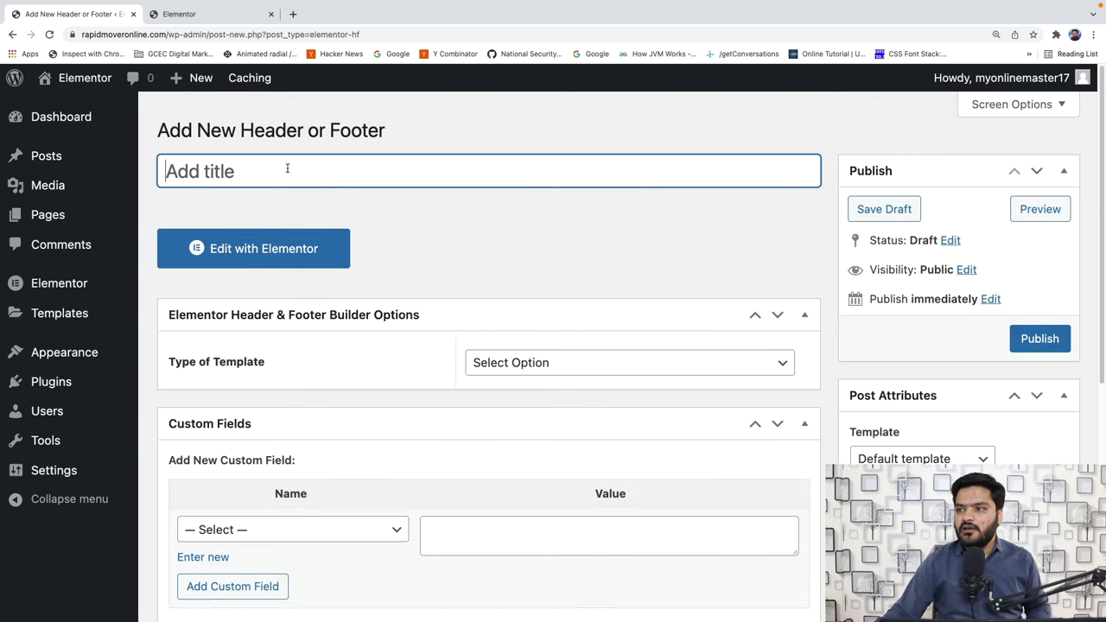
{"action": "type", "text": "He"}
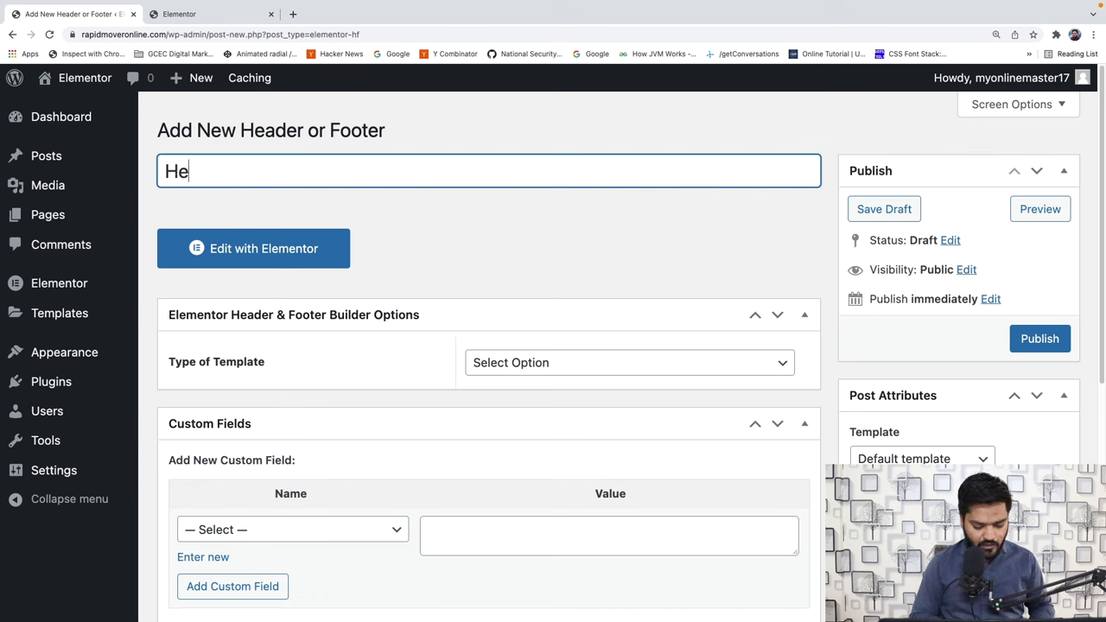
{"action": "type", "text": "ader"}
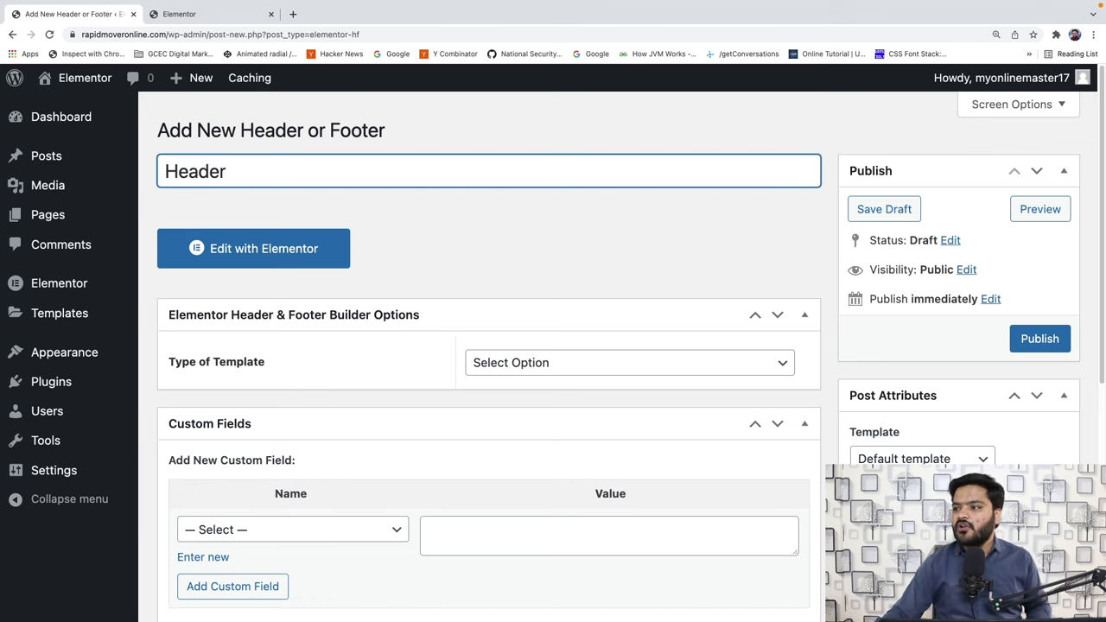
{"action": "scroll", "coordinate": [355, 173], "scroll_direction": "down", "scroll_amount": 1}
{"action": "left_click", "coordinate": [586, 205]}
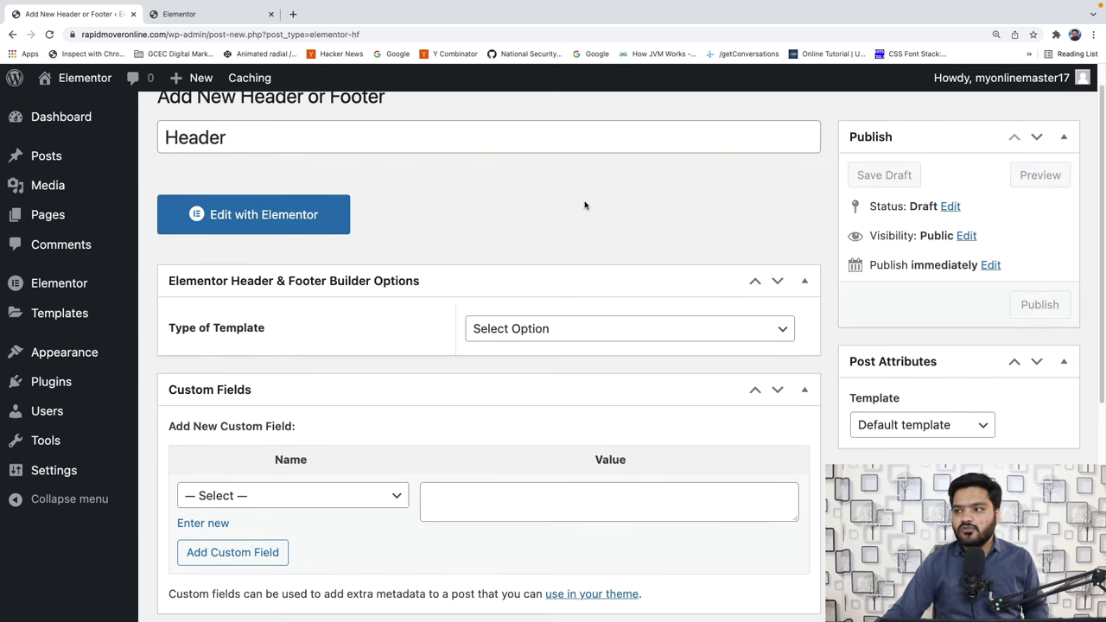
Step: Set the template type to Header and display it on the Entire Website
{"action": "scroll", "coordinate": [501, 305], "scroll_direction": "down", "scroll_amount": 1}
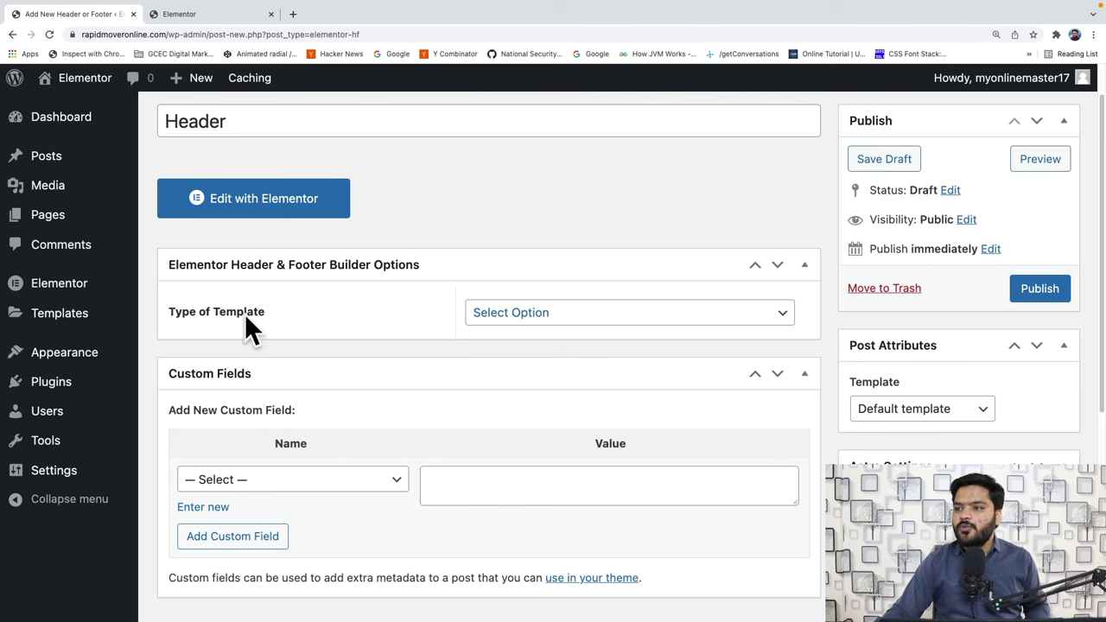
{"action": "left_click", "coordinate": [522, 314]}
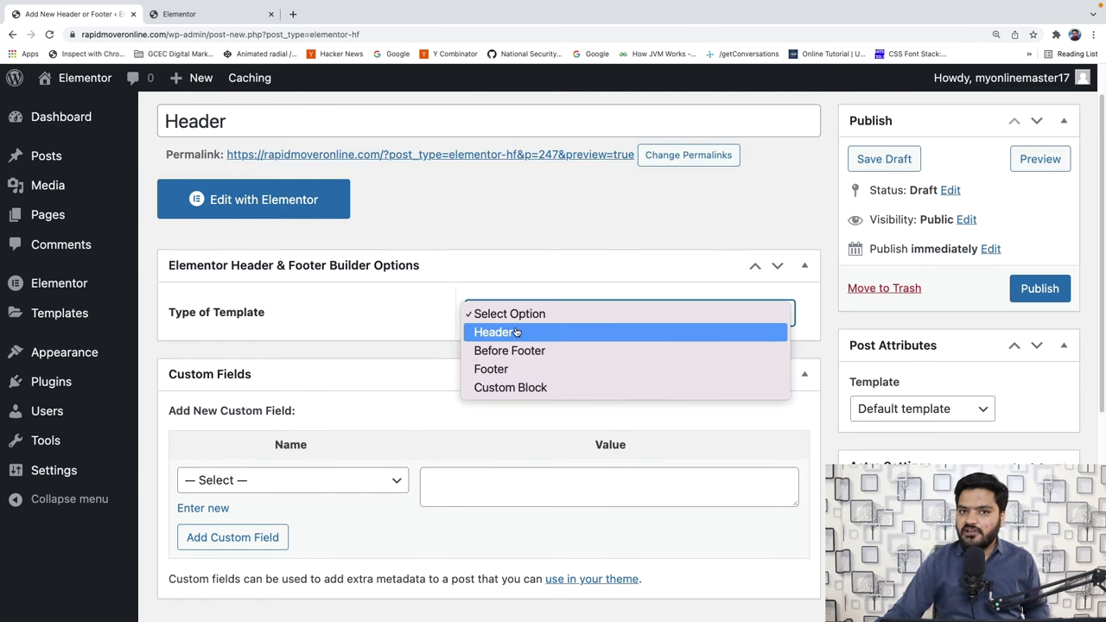
{"action": "left_click", "coordinate": [515, 332]}
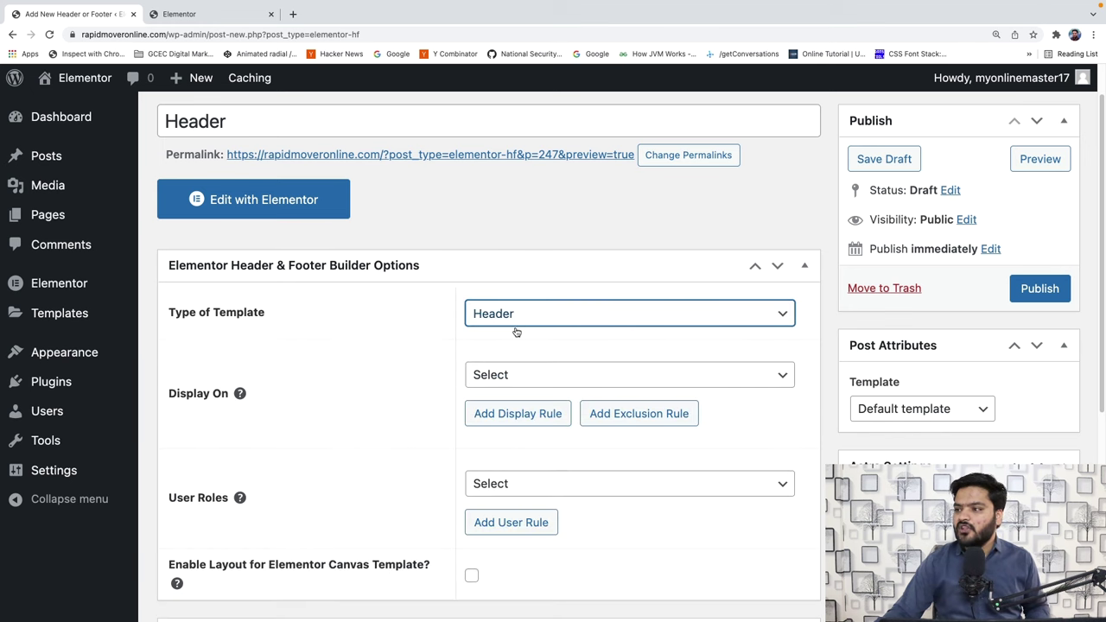
{"action": "scroll", "coordinate": [513, 329], "scroll_direction": "down", "scroll_amount": 1}
{"action": "mouse_move", "coordinate": [259, 355]}
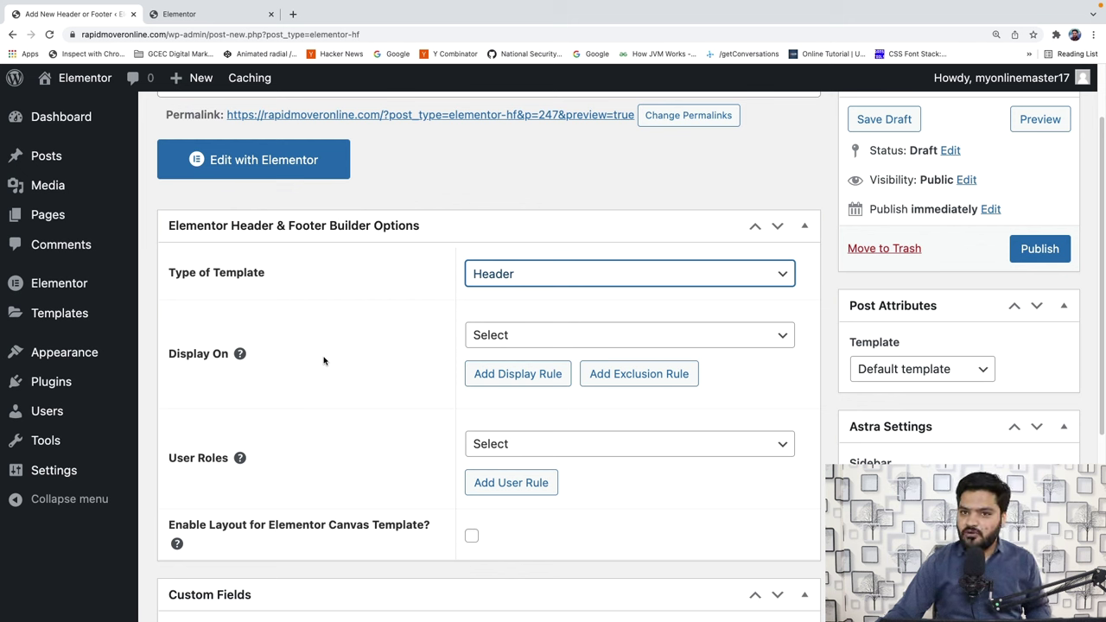
{"action": "left_click", "coordinate": [528, 344]}
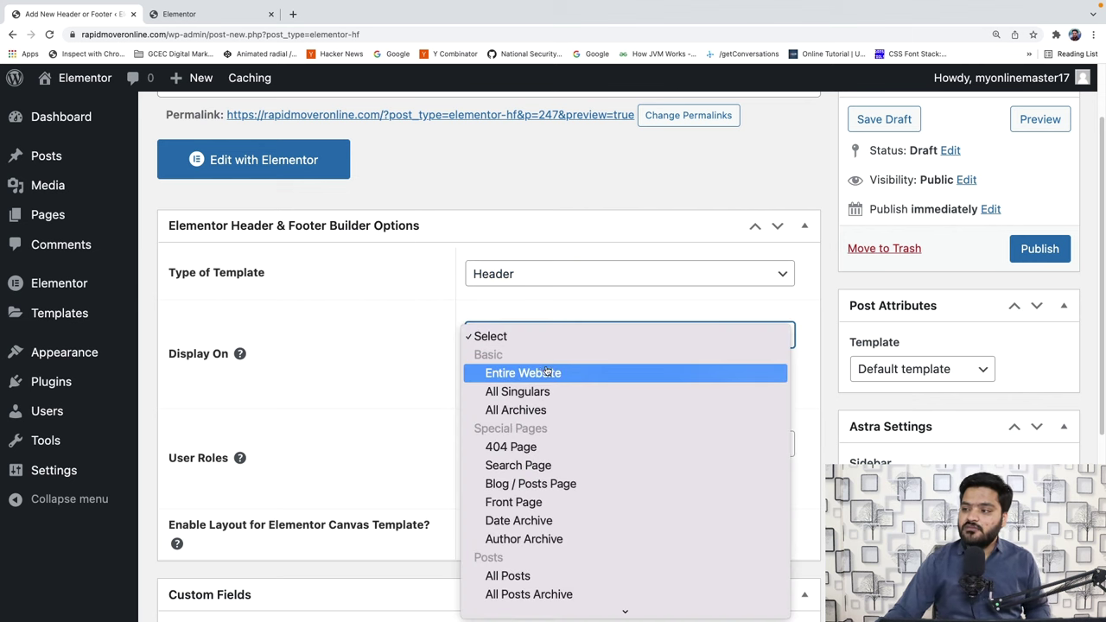
{"action": "left_click", "coordinate": [543, 372]}
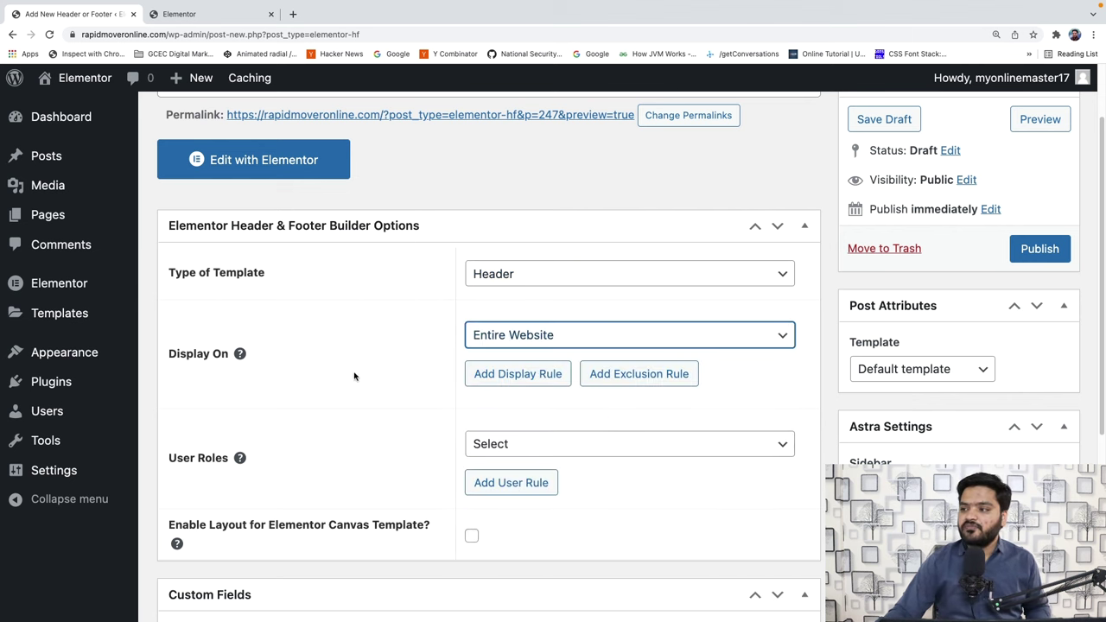
Step: Set the header template's user roles to All
{"action": "scroll", "coordinate": [387, 375], "scroll_direction": "down", "scroll_amount": 2}
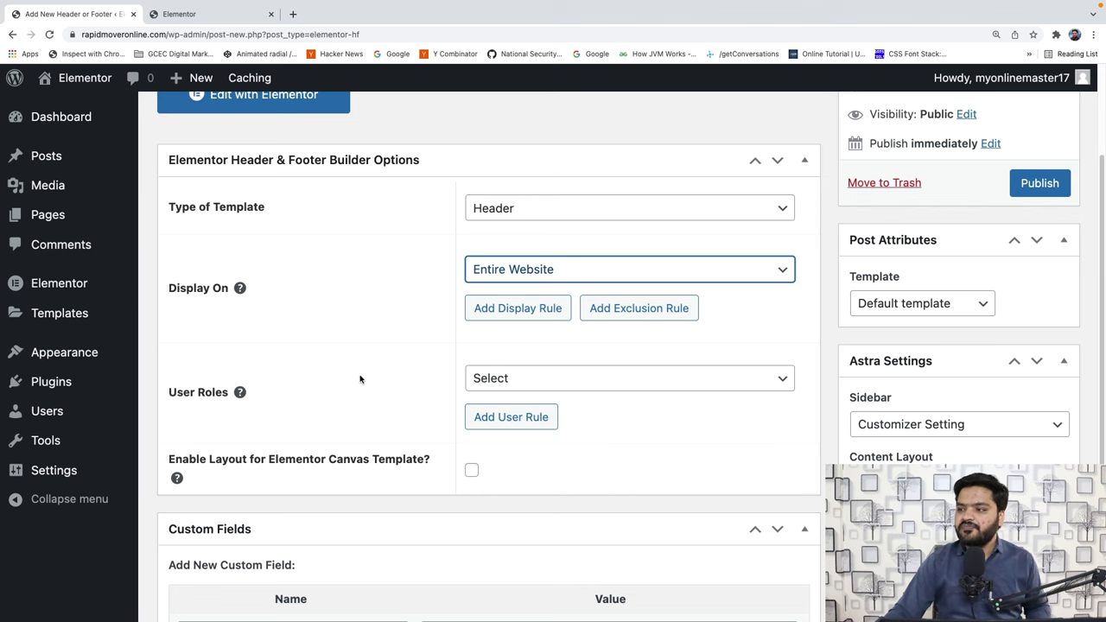
{"action": "scroll", "coordinate": [360, 378], "scroll_direction": "down", "scroll_amount": 1}
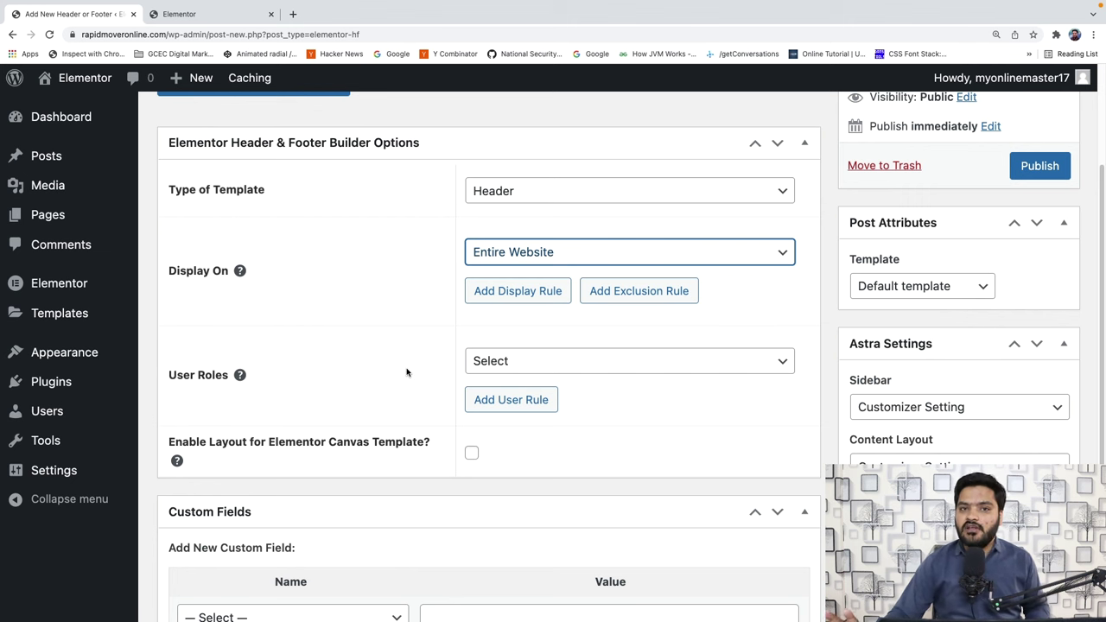
{"action": "left_click", "coordinate": [538, 365]}
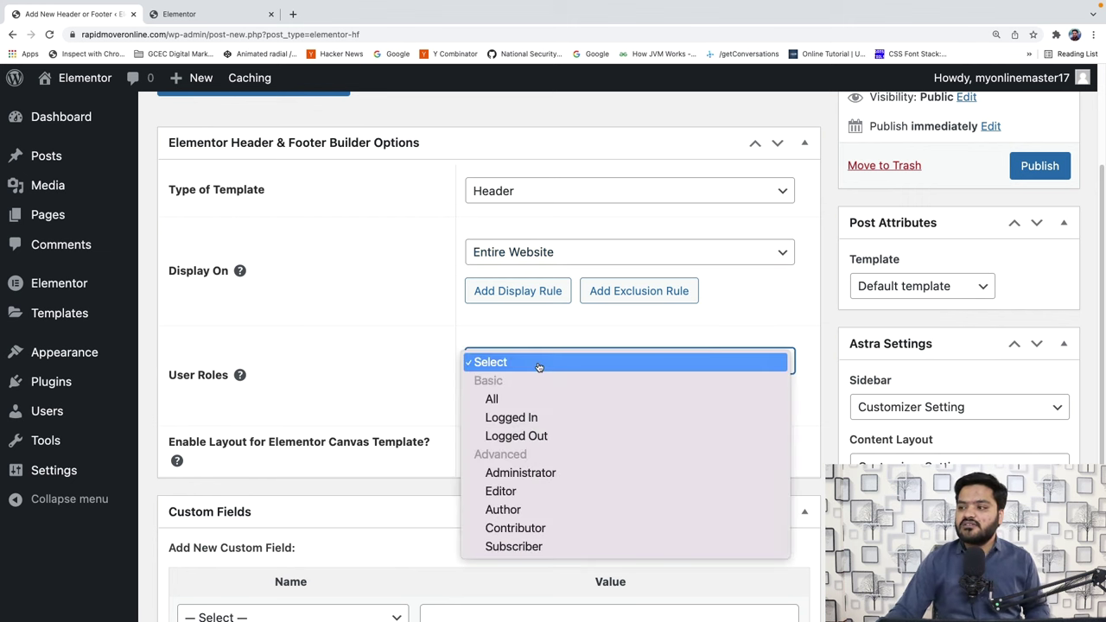
{"action": "left_click", "coordinate": [500, 398]}
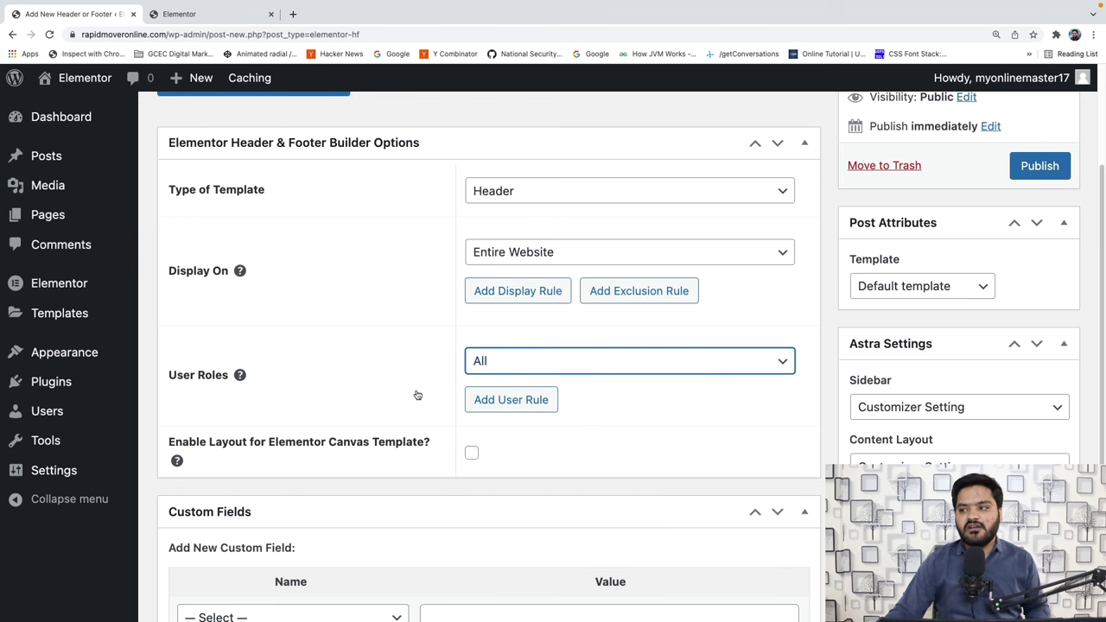
Step: Enable the layout for the Elementor Canvas Template and publish the header template
{"action": "scroll", "coordinate": [415, 389], "scroll_direction": "down", "scroll_amount": 2}
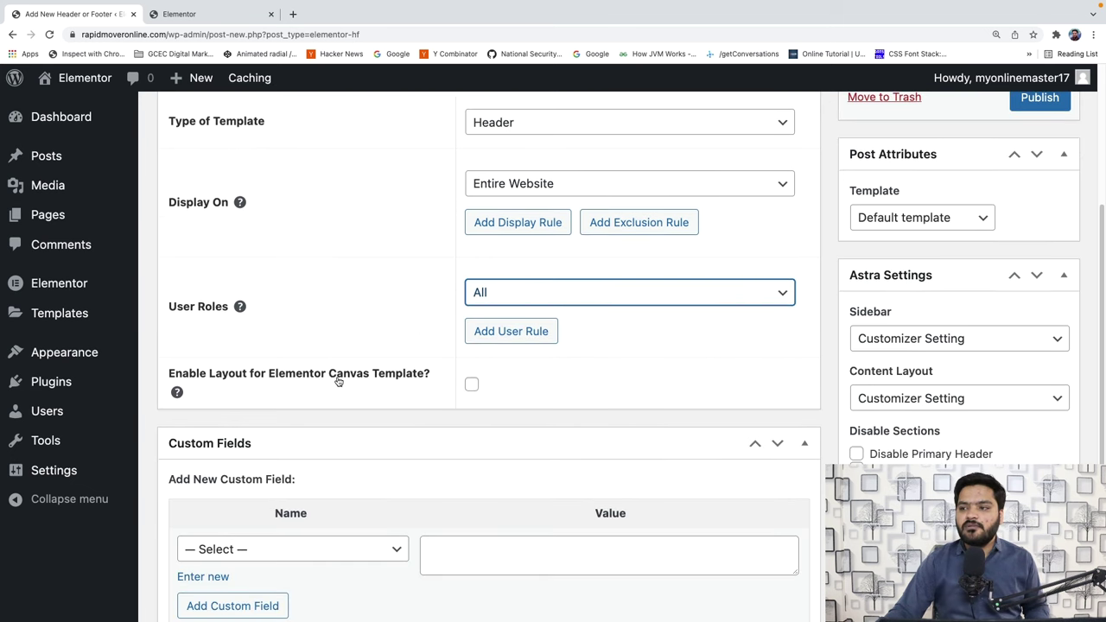
{"action": "left_click", "coordinate": [473, 386]}
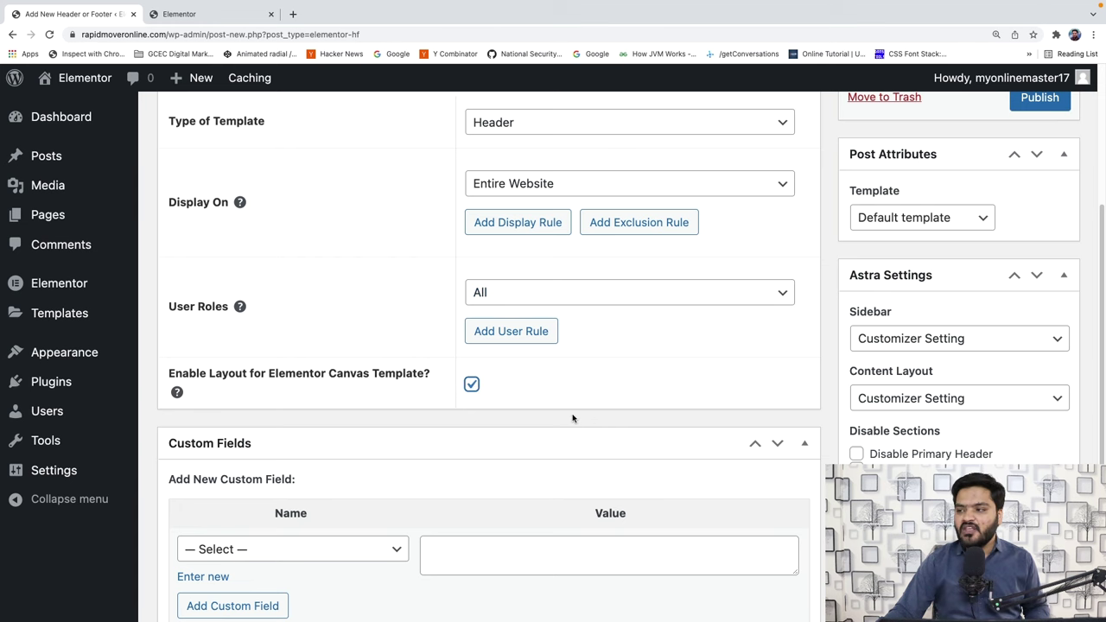
{"action": "scroll", "coordinate": [646, 442], "scroll_direction": "up", "scroll_amount": 3}
{"action": "left_click", "coordinate": [1032, 279]}
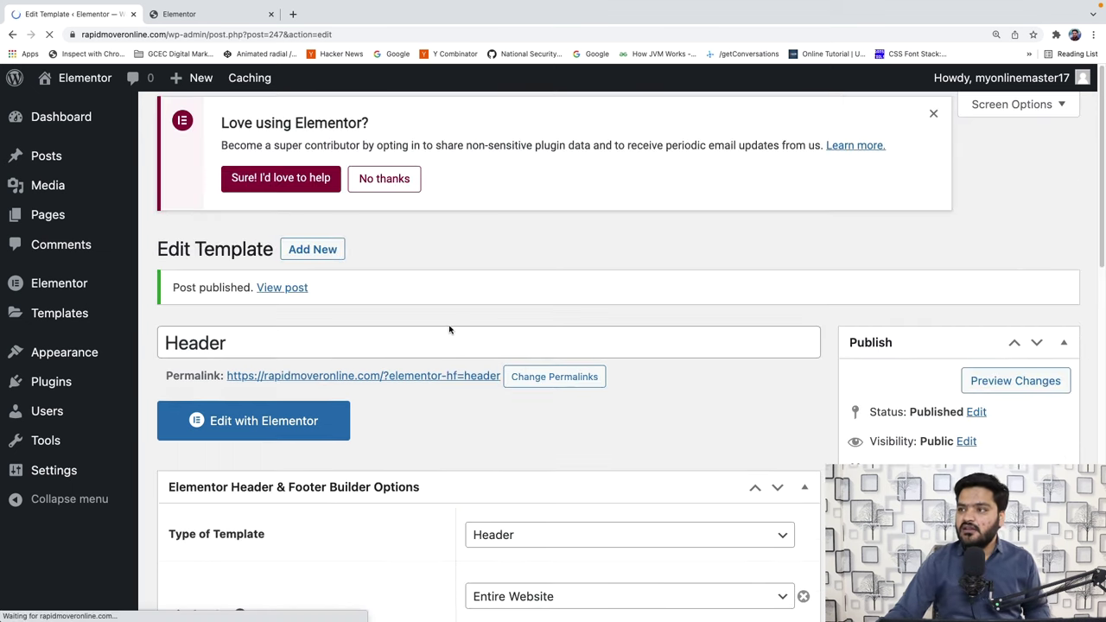
Step: Reload the live site's homepage and check its header area
{"action": "left_click", "coordinate": [203, 23]}
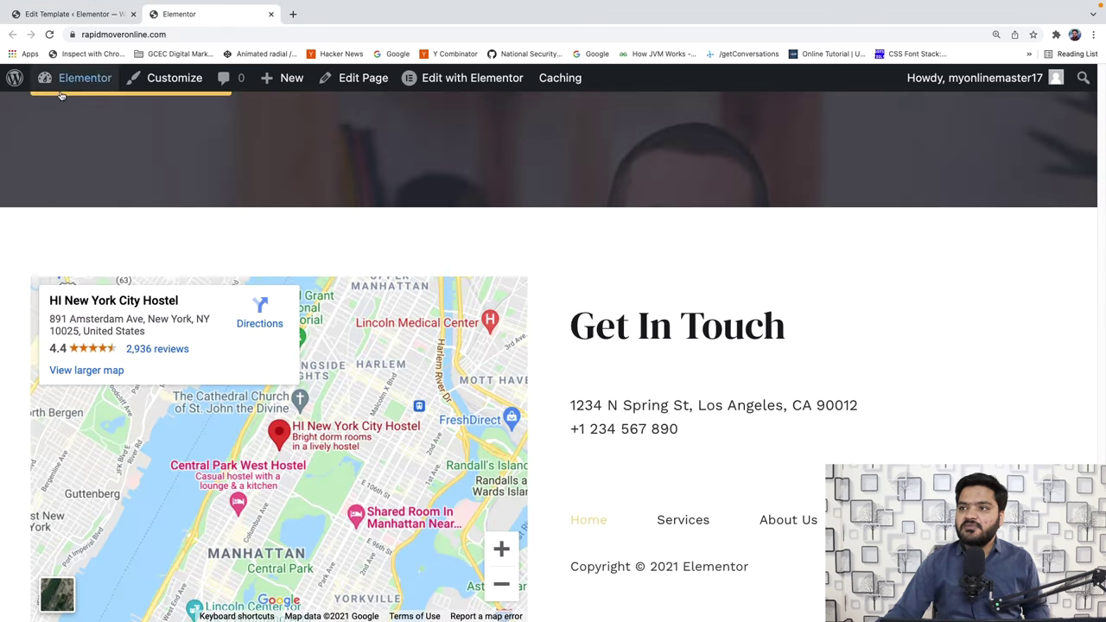
{"action": "scroll", "coordinate": [95, 301], "scroll_direction": "up", "scroll_amount": 10}
{"action": "scroll", "coordinate": [95, 302], "scroll_direction": "up", "scroll_amount": 10}
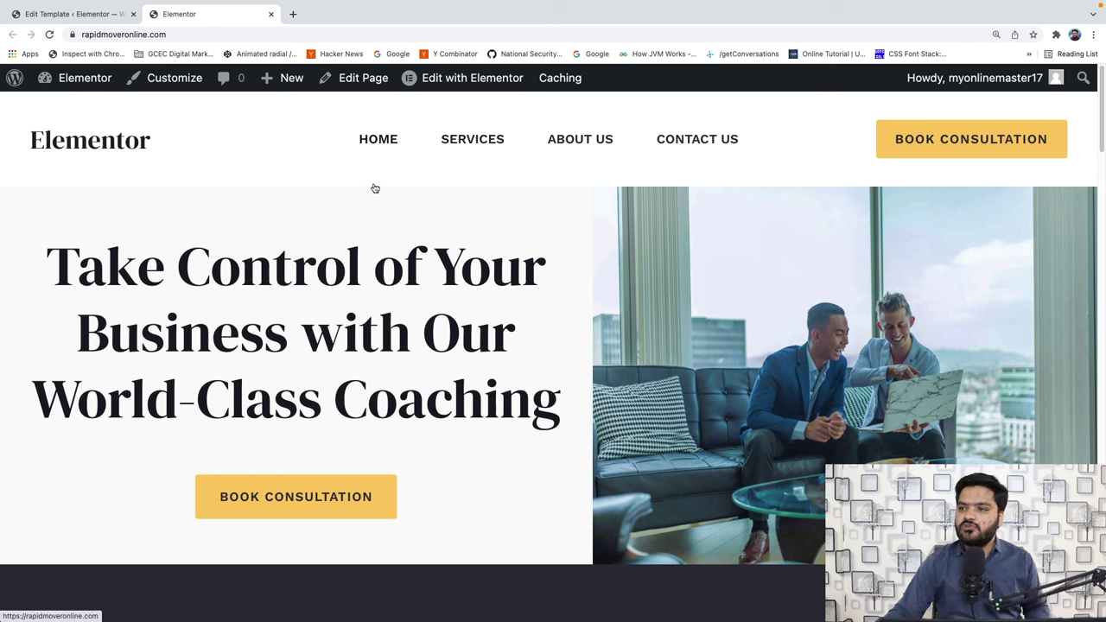
{"action": "left_click", "coordinate": [79, 127]}
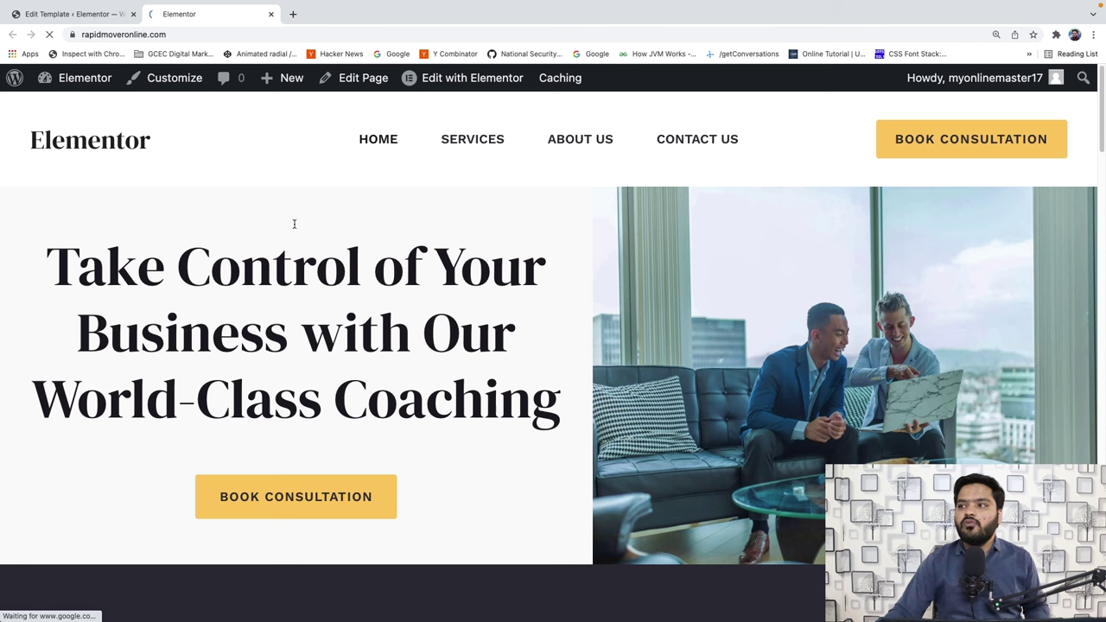
{"action": "scroll", "coordinate": [321, 234], "scroll_direction": "down", "scroll_amount": 1}
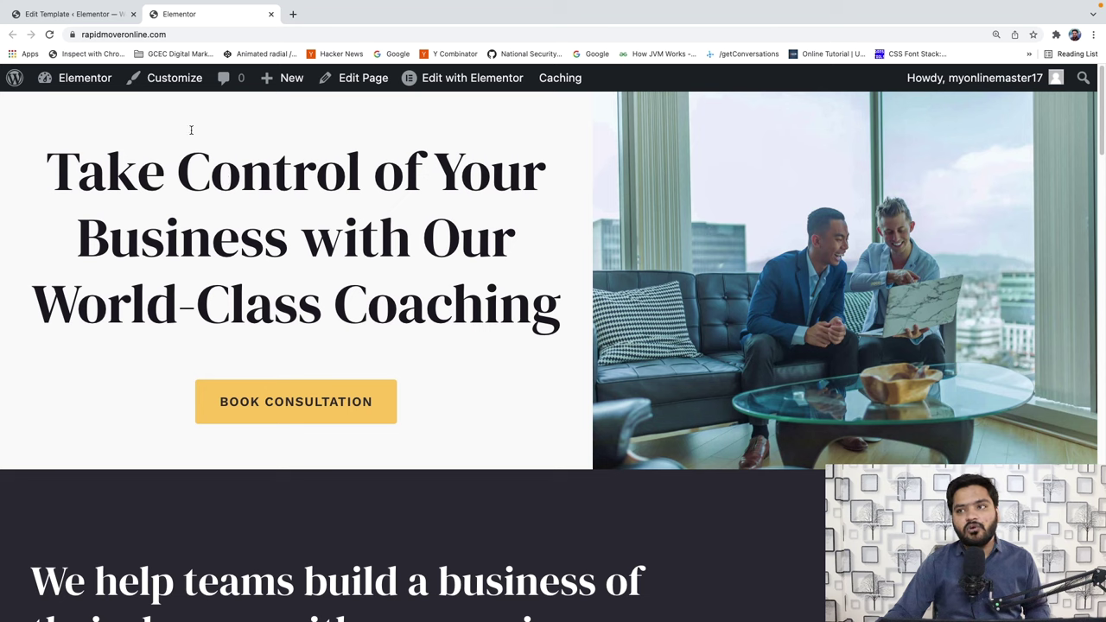
Step: Return to the published Header template and open it for editing with Elementor
{"action": "left_click", "coordinate": [90, 16]}
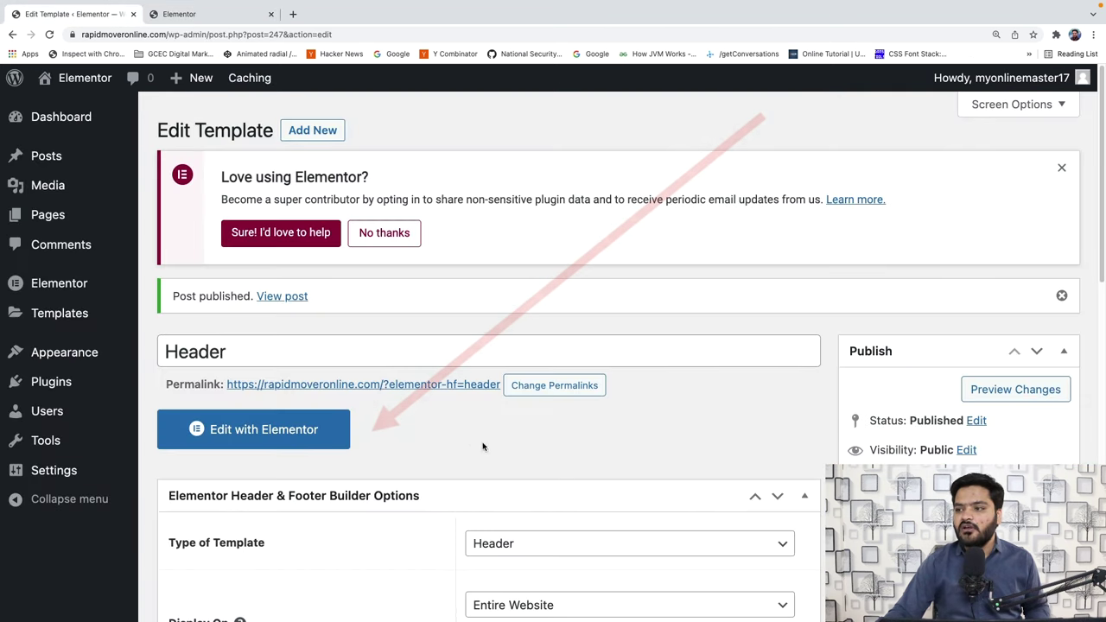
{"action": "left_click", "coordinate": [244, 434]}
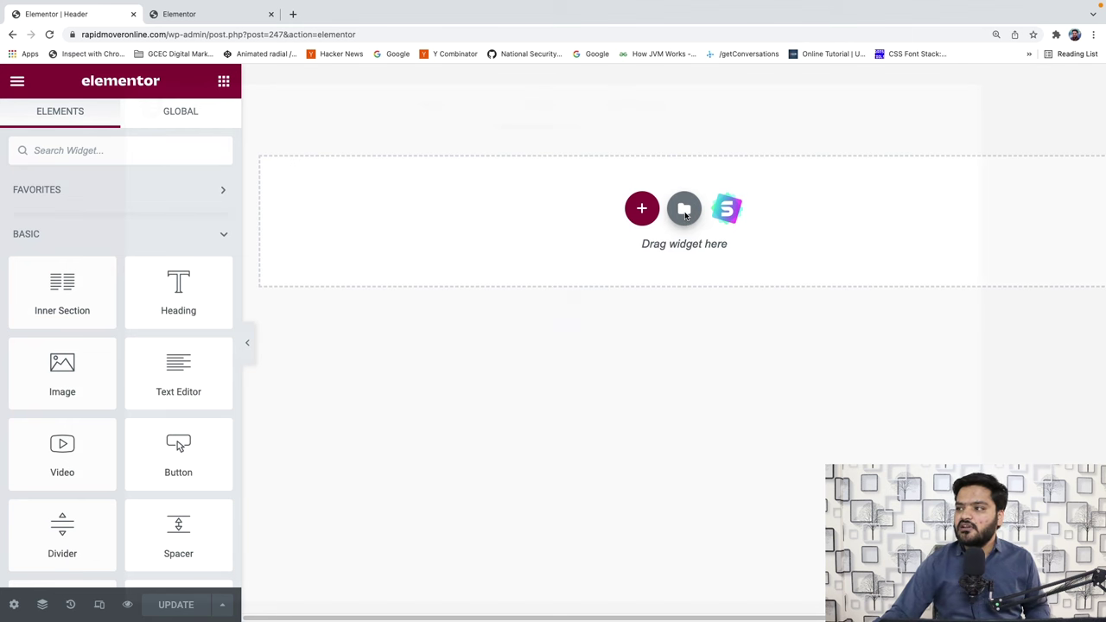
Step: Search the blocks in the Elementor template library for "header"
{"action": "left_click", "coordinate": [684, 212]}
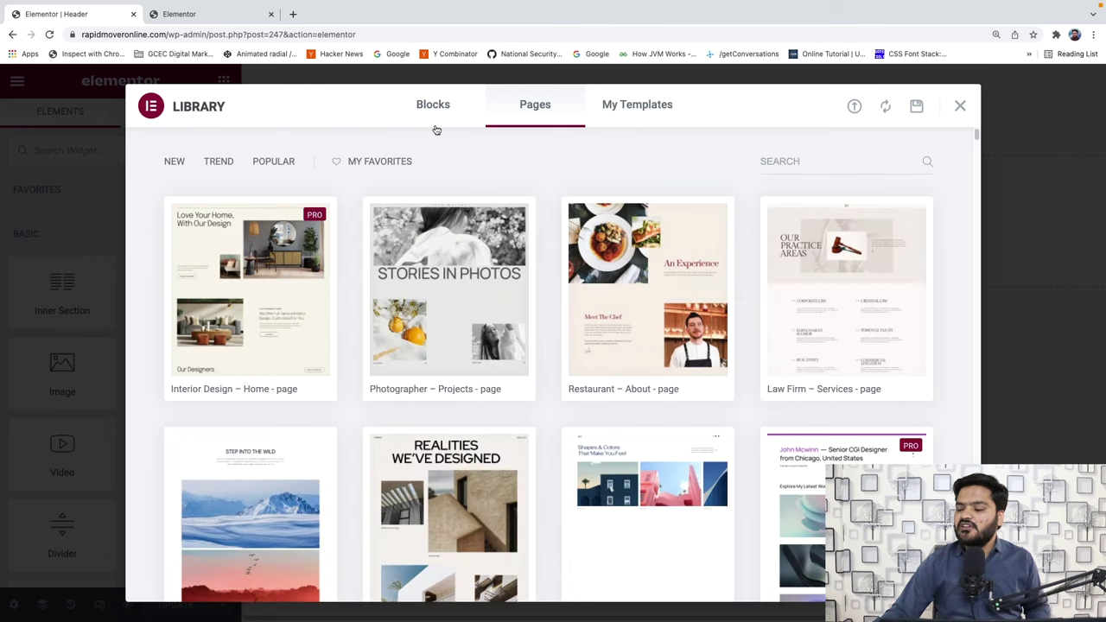
{"action": "left_click", "coordinate": [438, 120]}
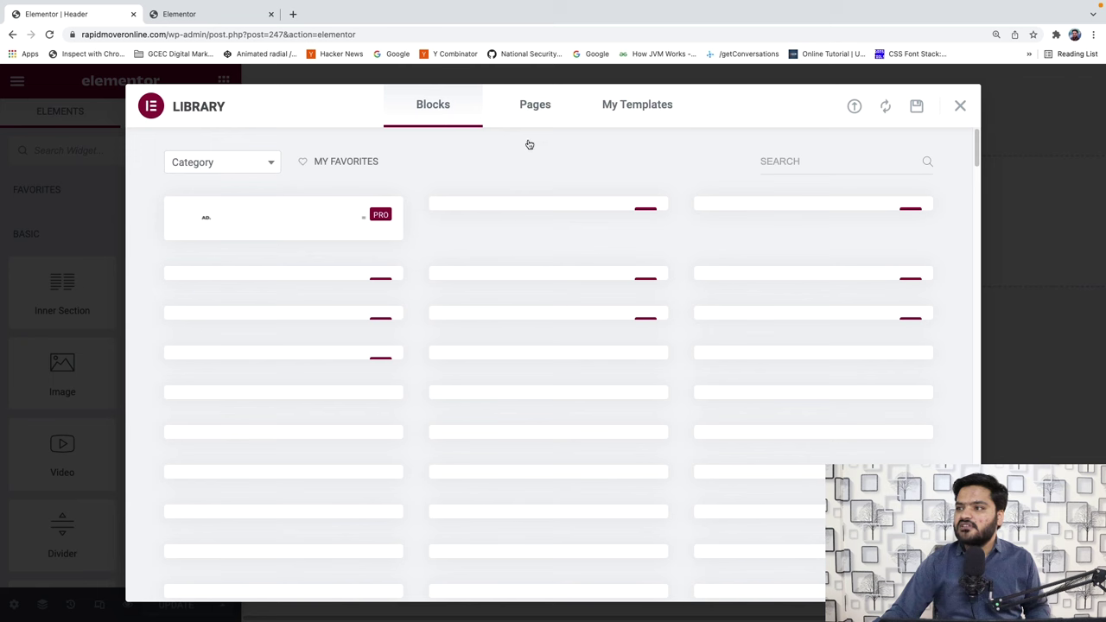
{"action": "left_click", "coordinate": [827, 161]}
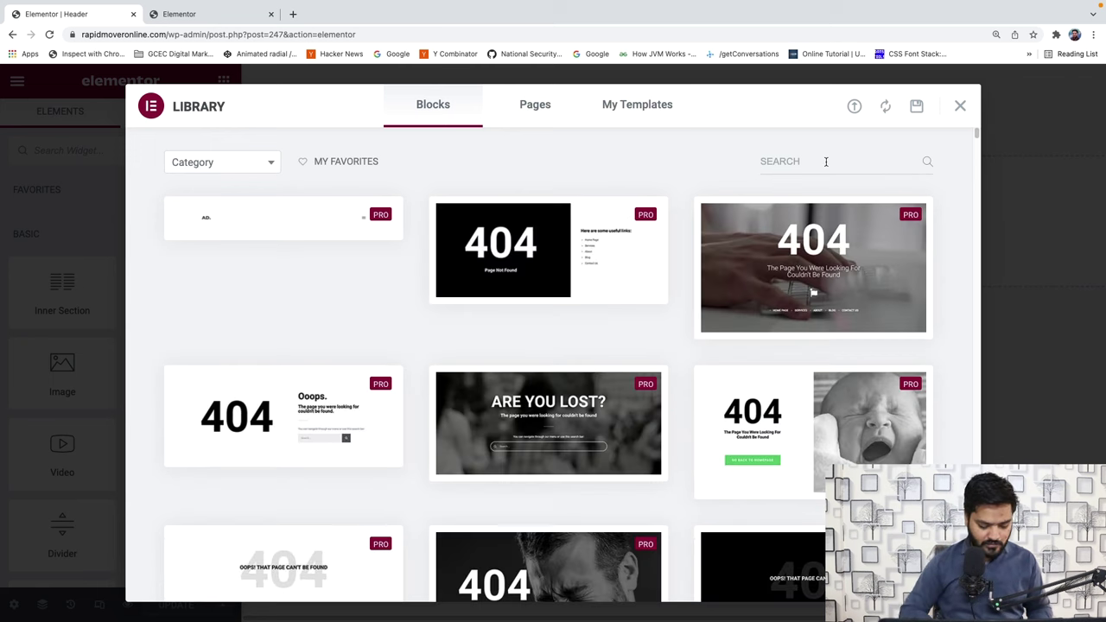
{"action": "type", "text": "header"}
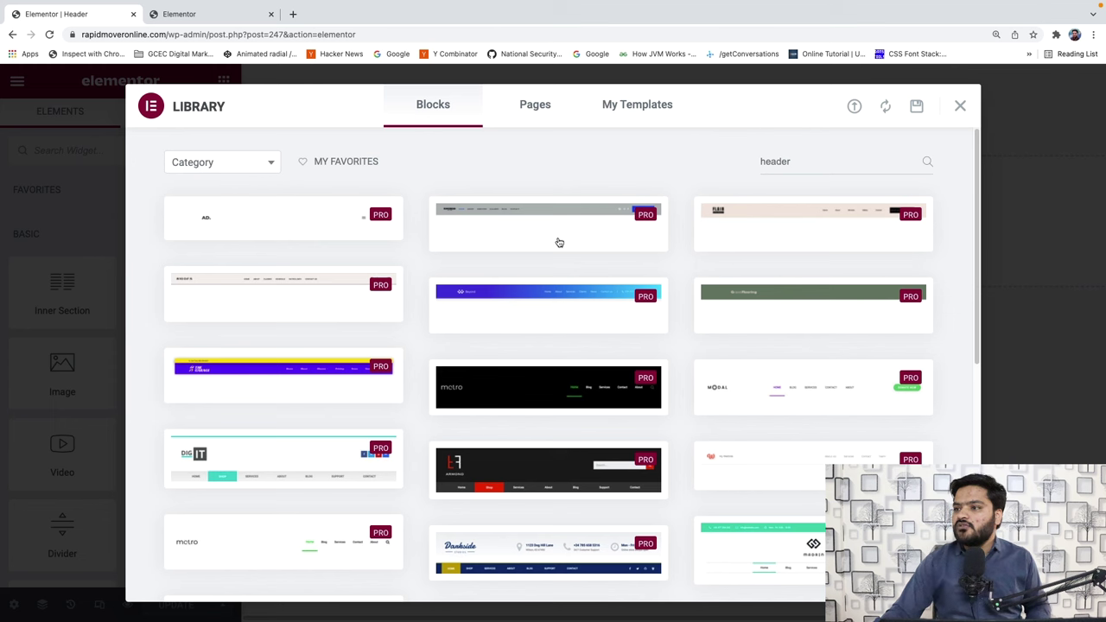
Step: Browse the header blocks, preview the 810 D.F.S header design, and leave the library without inserting anything
{"action": "scroll", "coordinate": [415, 338], "scroll_direction": "down", "scroll_amount": 5}
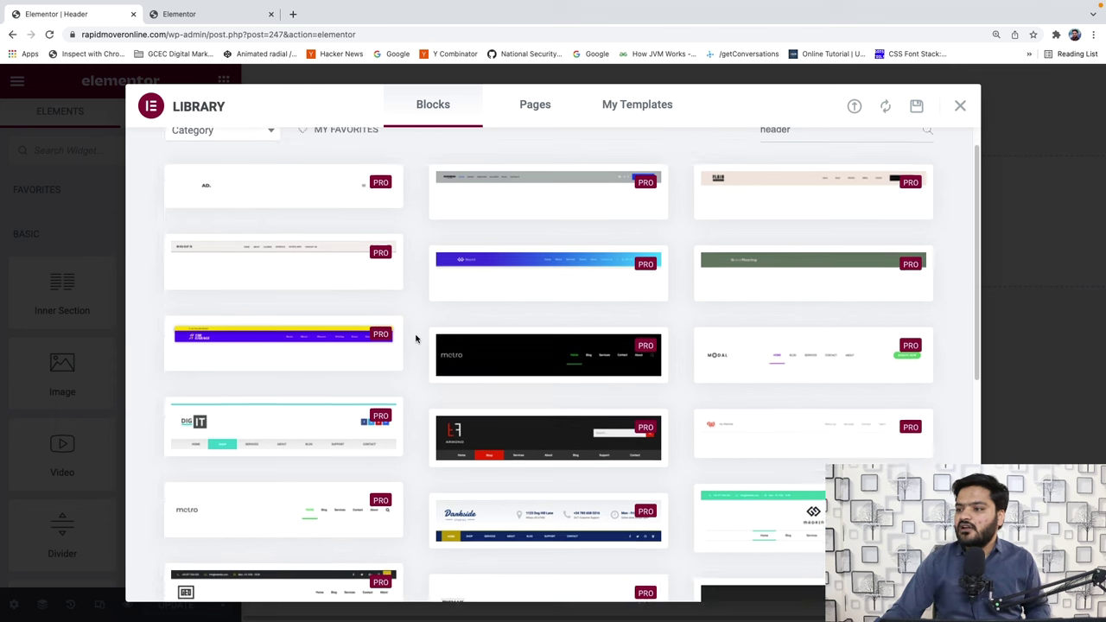
{"action": "scroll", "coordinate": [415, 339], "scroll_direction": "down", "scroll_amount": 2}
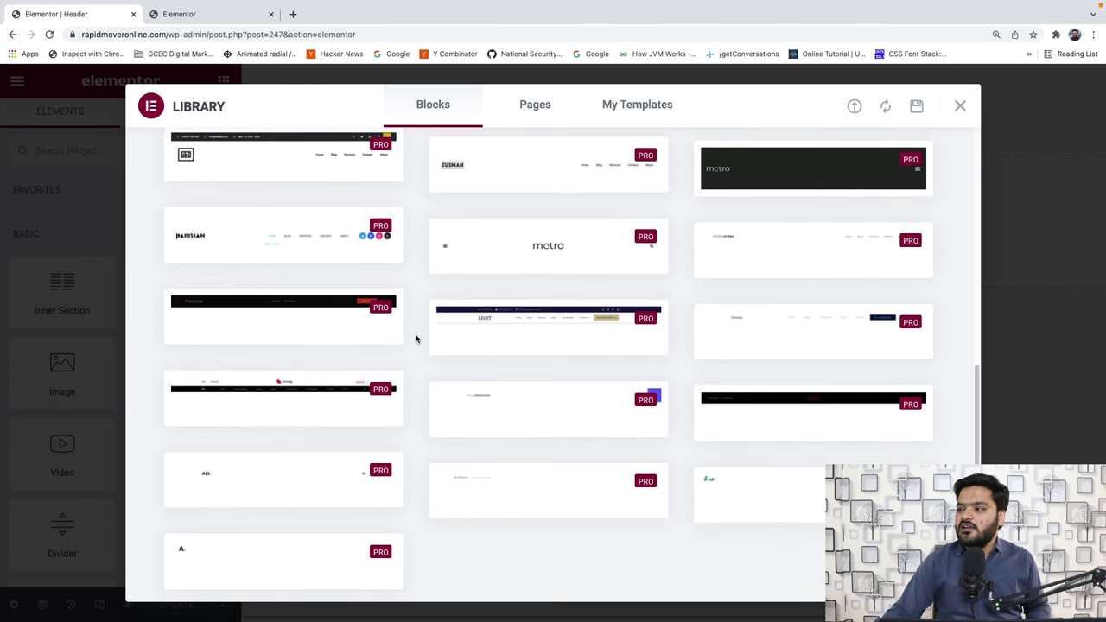
{"action": "scroll", "coordinate": [416, 405], "scroll_direction": "up", "scroll_amount": 10}
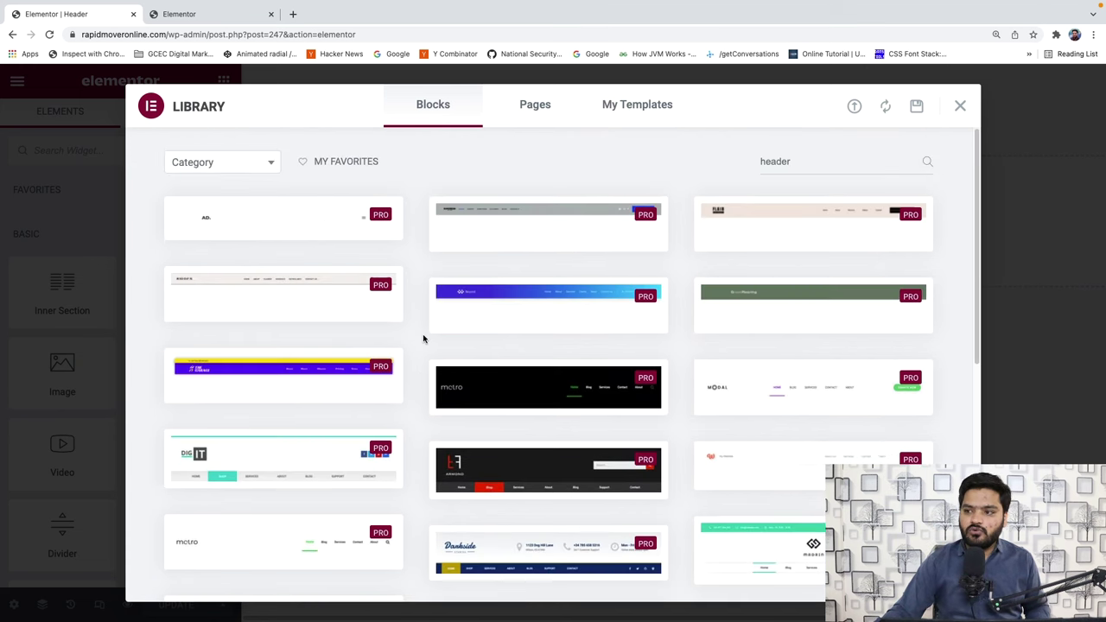
{"action": "scroll", "coordinate": [421, 356], "scroll_direction": "down", "scroll_amount": 2}
{"action": "scroll", "coordinate": [420, 358], "scroll_direction": "up", "scroll_amount": 2}
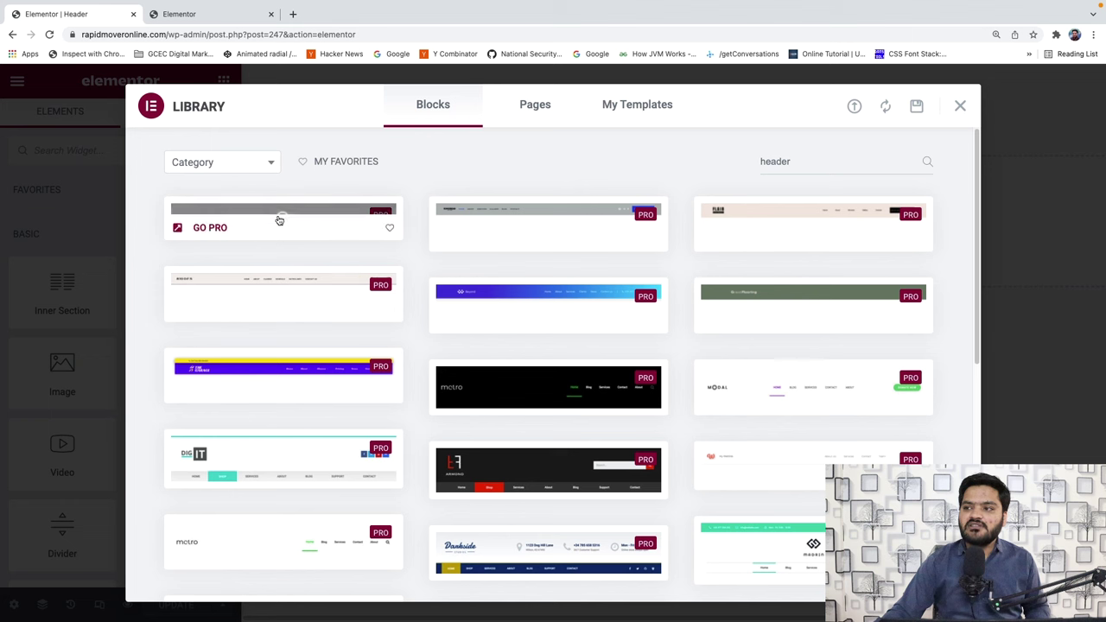
{"action": "left_click", "coordinate": [288, 294]}
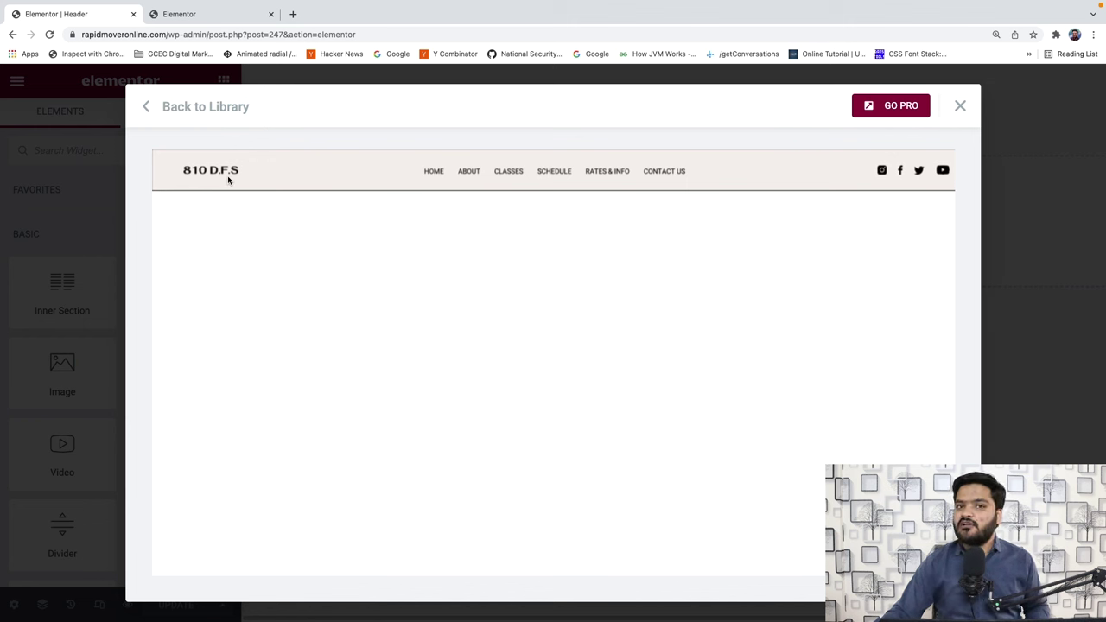
{"action": "key", "text": "Escape"}
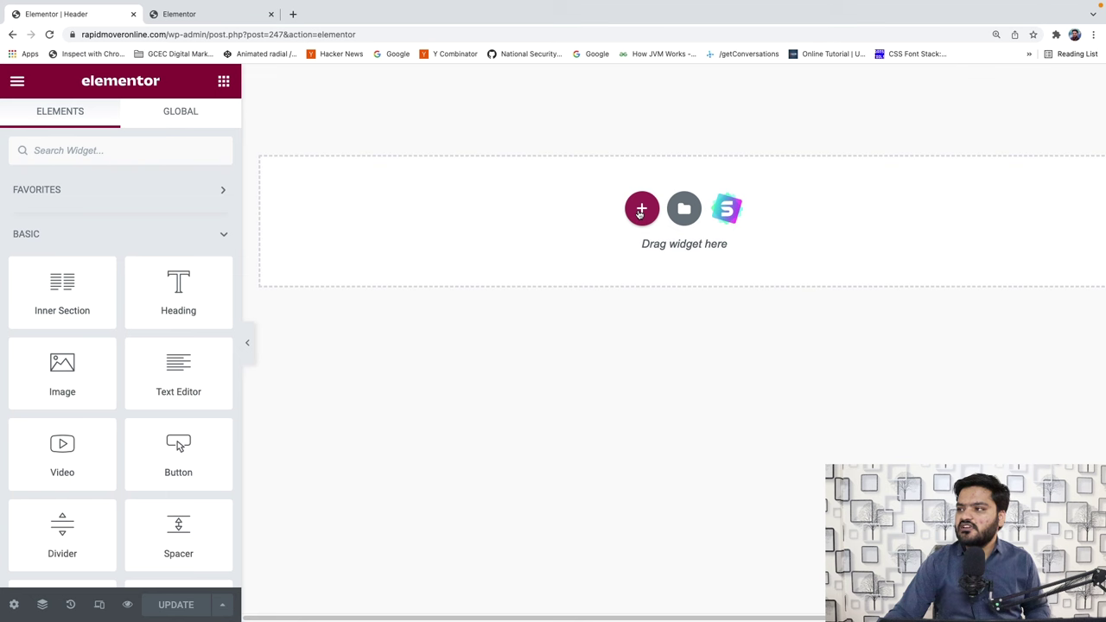
Step: Add a section with three equal columns and set its content width to Full Width
{"action": "left_click", "coordinate": [641, 212]}
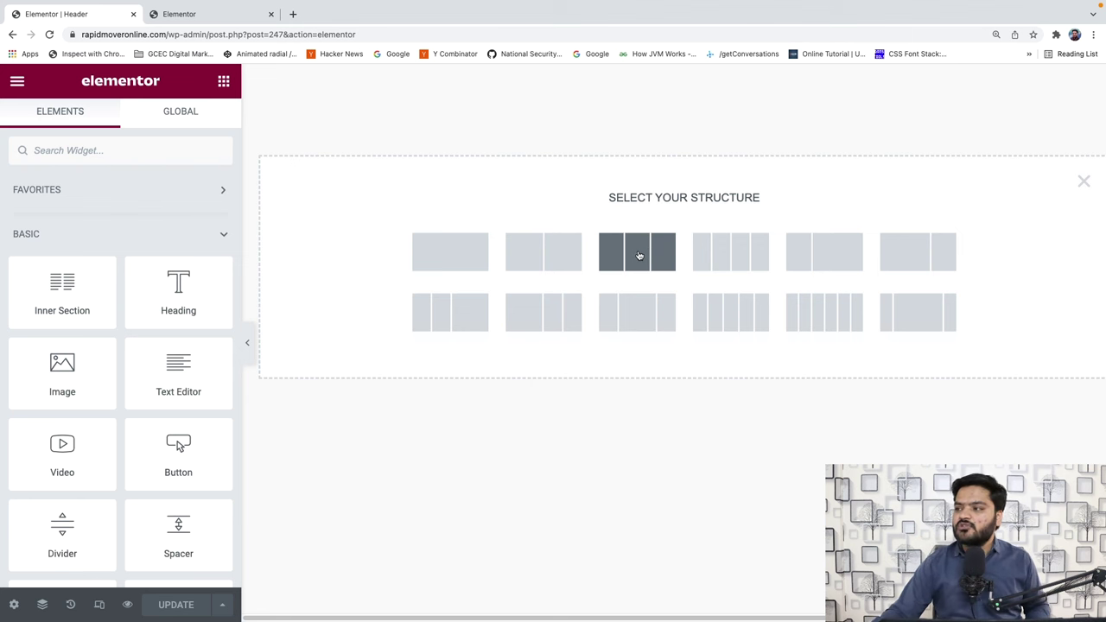
{"action": "left_click", "coordinate": [638, 254]}
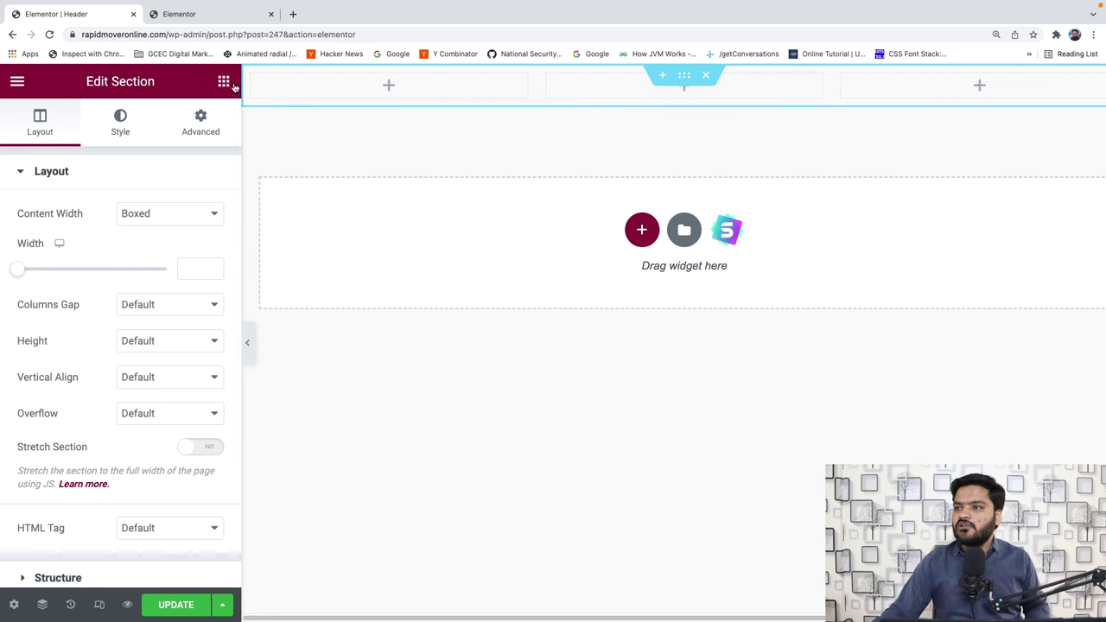
{"action": "left_click", "coordinate": [179, 221]}
{"action": "left_click", "coordinate": [178, 229]}
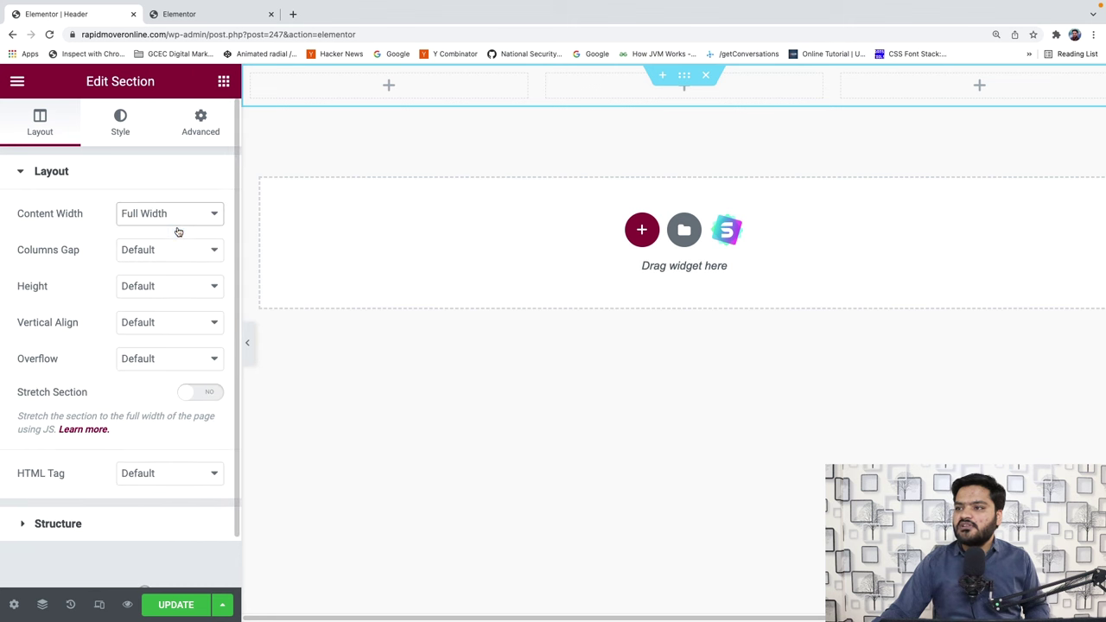
Step: Find the Image widget and place it in the first column of the header section
{"action": "left_click", "coordinate": [323, 92]}
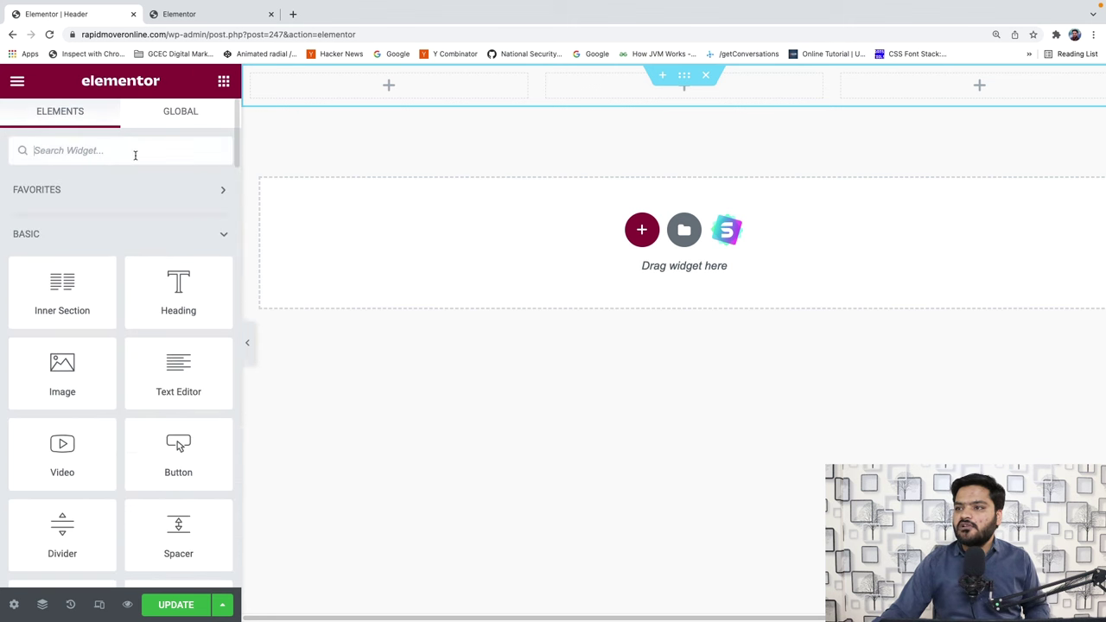
{"action": "type", "text": "imag"}
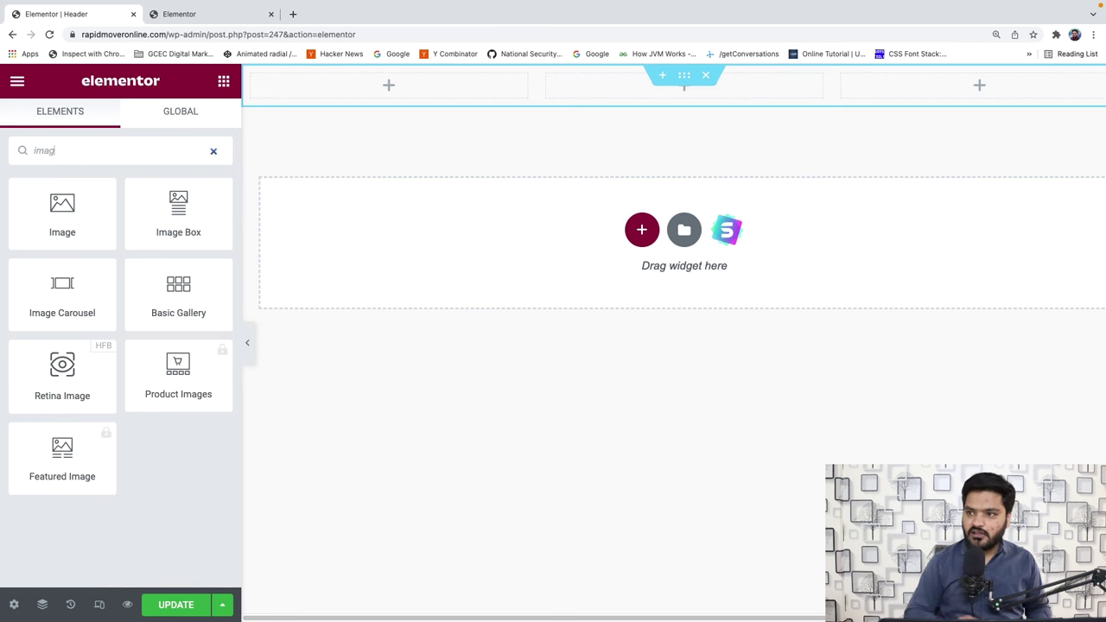
{"action": "left_click_drag", "start_coordinate": [40, 219], "coordinate": [386, 96]}
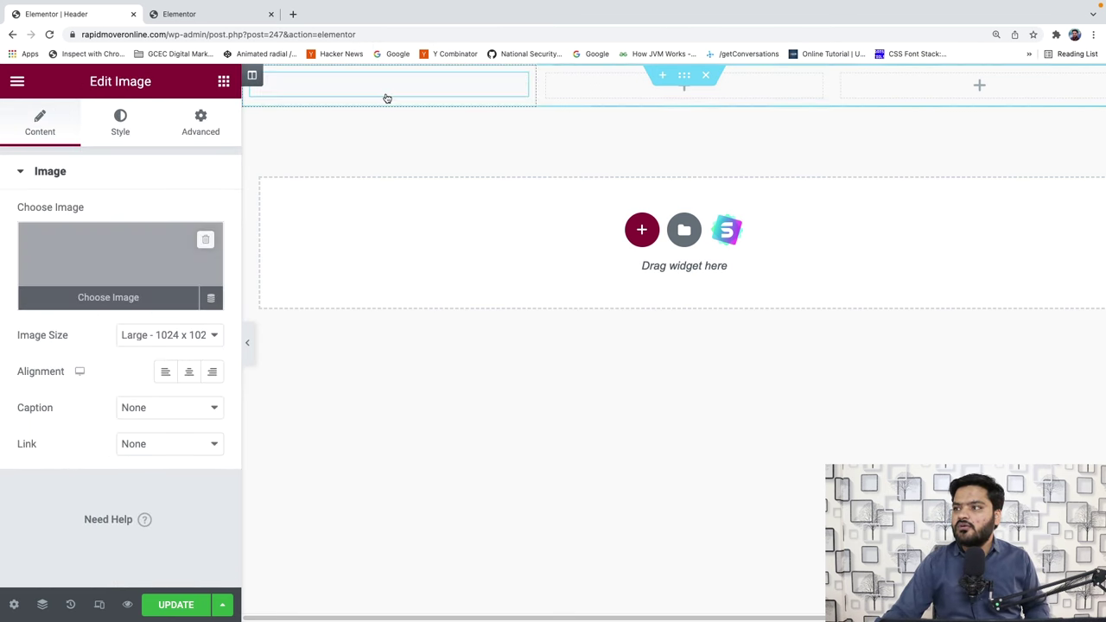
Step: Place a Navigation Menu widget in the middle column and set it to show the Primary Menu
{"action": "left_click", "coordinate": [223, 80]}
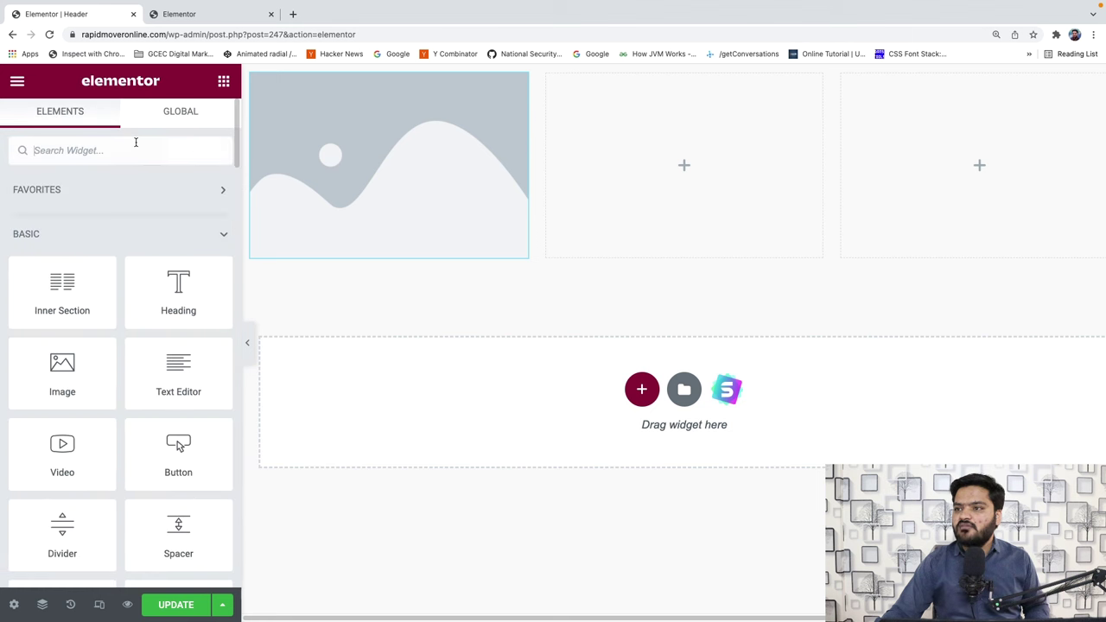
{"action": "type", "text": "nav"}
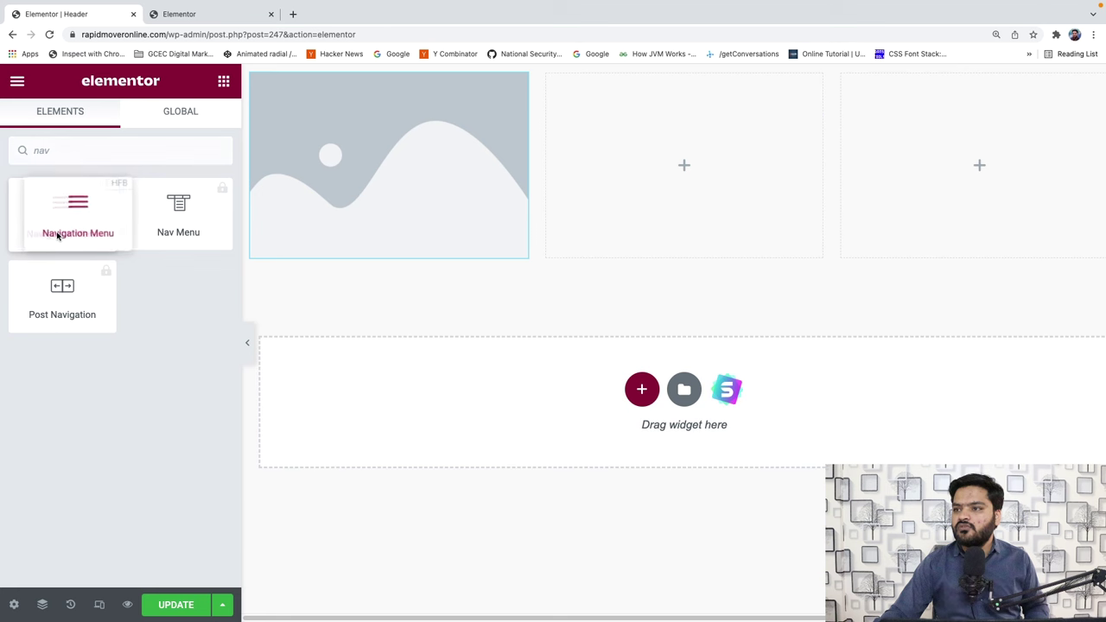
{"action": "left_click_drag", "start_coordinate": [56, 236], "coordinate": [695, 182]}
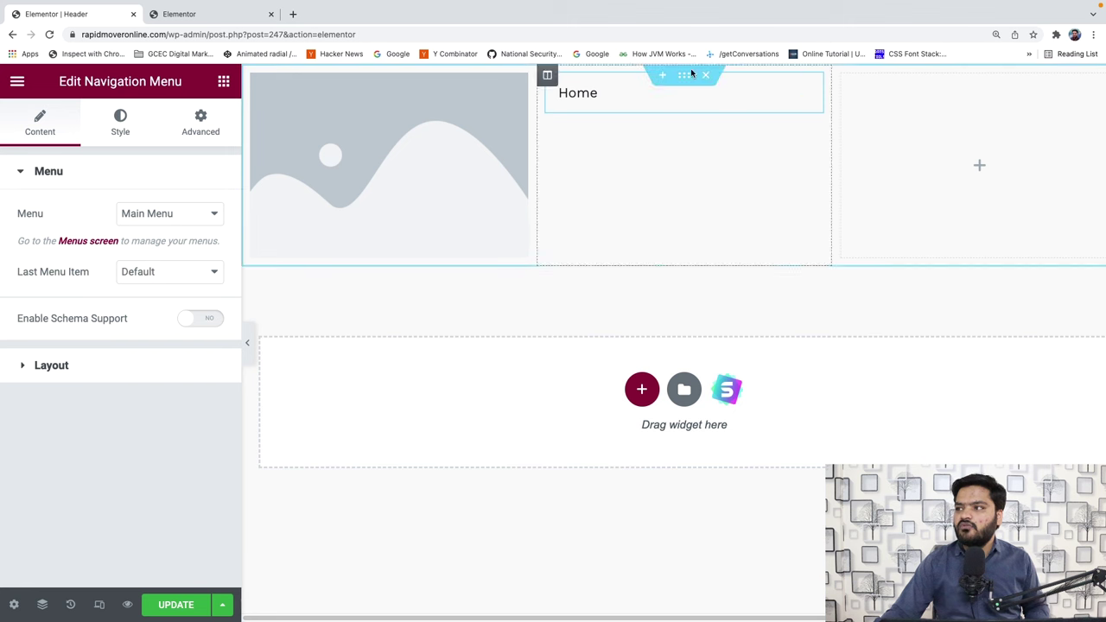
{"action": "left_click", "coordinate": [194, 215]}
{"action": "left_click", "coordinate": [145, 231]}
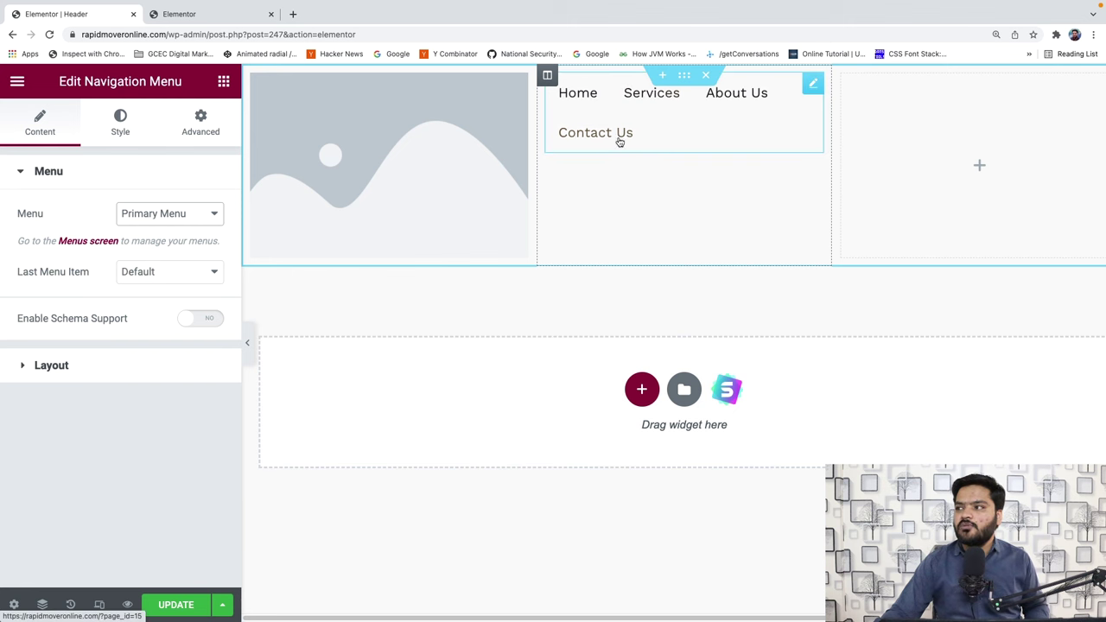
Step: Find the Social Icons widget and place it in the third column of the header section
{"action": "left_click", "coordinate": [223, 80]}
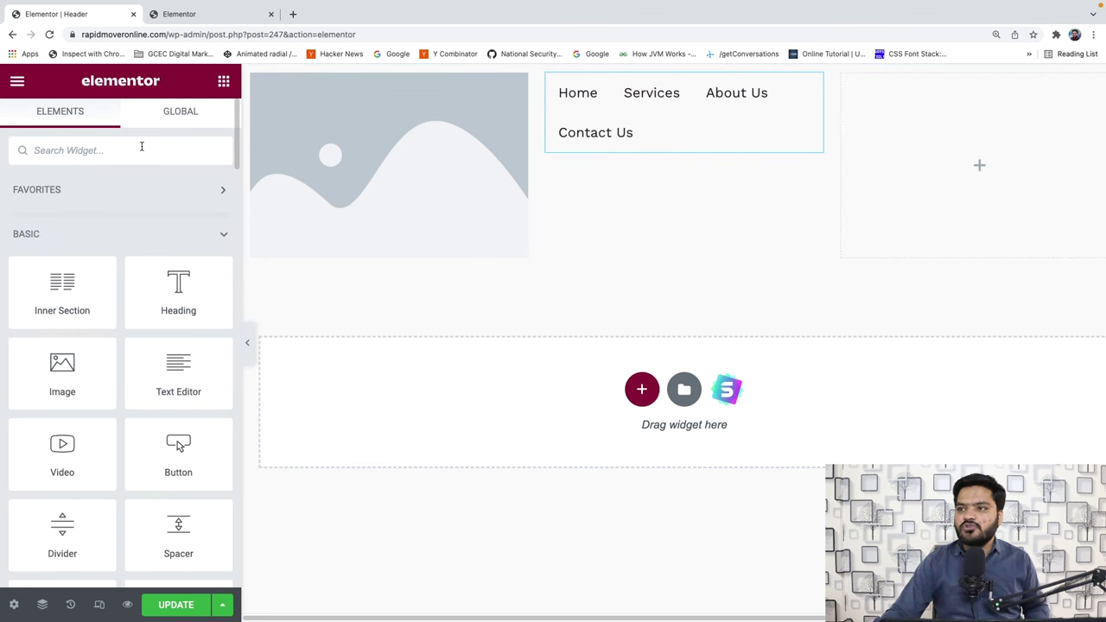
{"action": "left_click", "coordinate": [142, 147]}
{"action": "type", "text": "socia"}
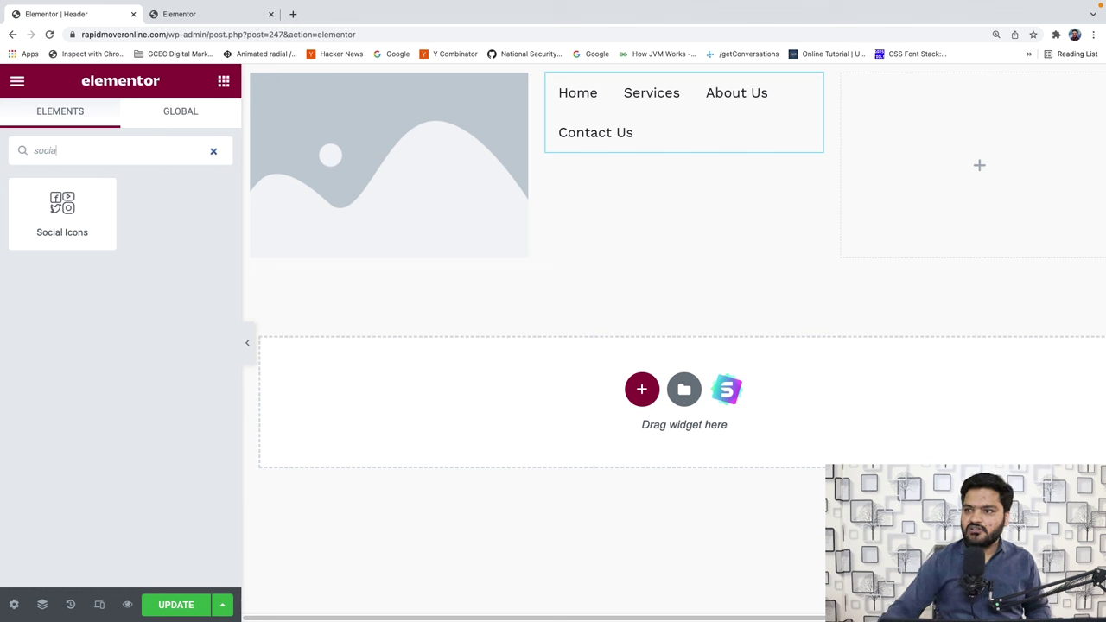
{"action": "left_click_drag", "start_coordinate": [62, 205], "coordinate": [1033, 142]}
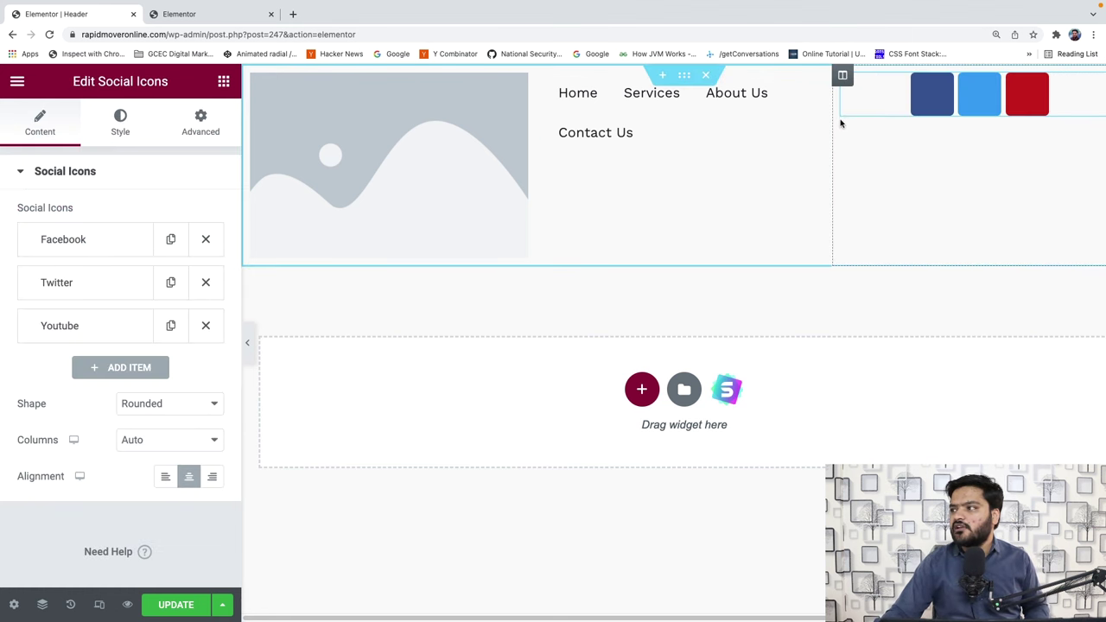
Step: Widen the middle column on both sides to about 60% of the section and center-align the navigation menu
{"action": "left_click_drag", "start_coordinate": [832, 115], "coordinate": [946, 115]}
{"action": "left_click_drag", "start_coordinate": [535, 128], "coordinate": [406, 121]}
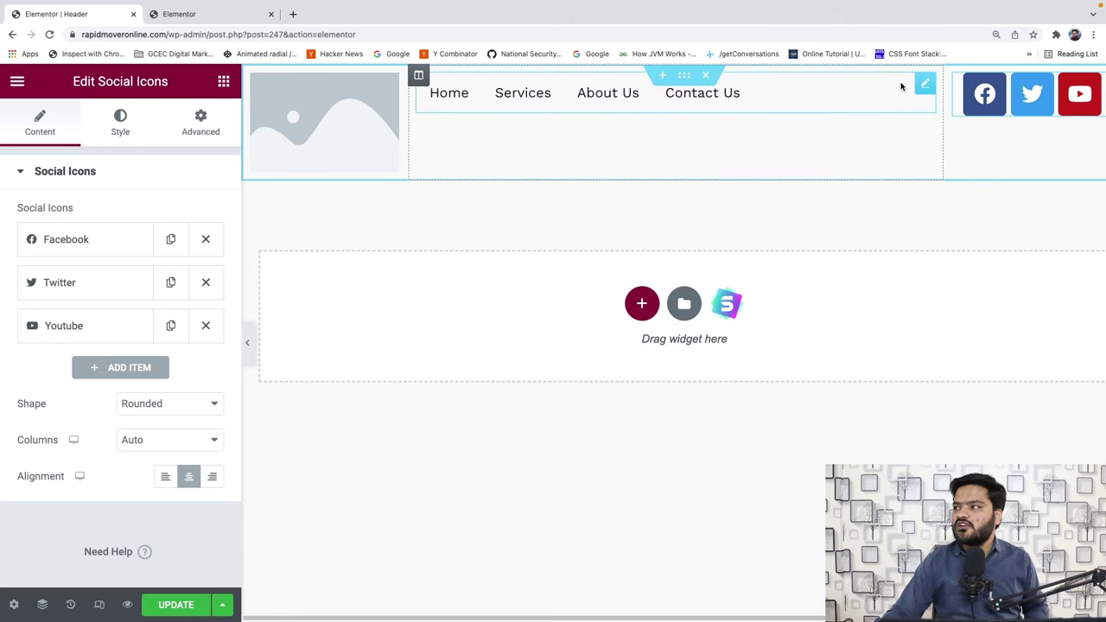
{"action": "left_click", "coordinate": [924, 87]}
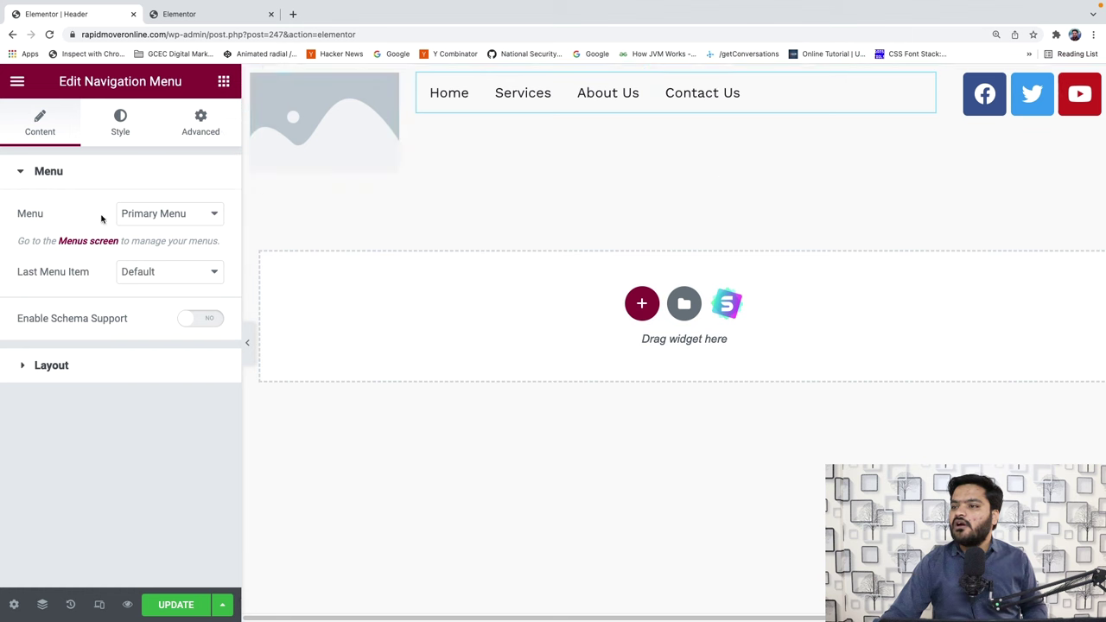
{"action": "left_click", "coordinate": [112, 366]}
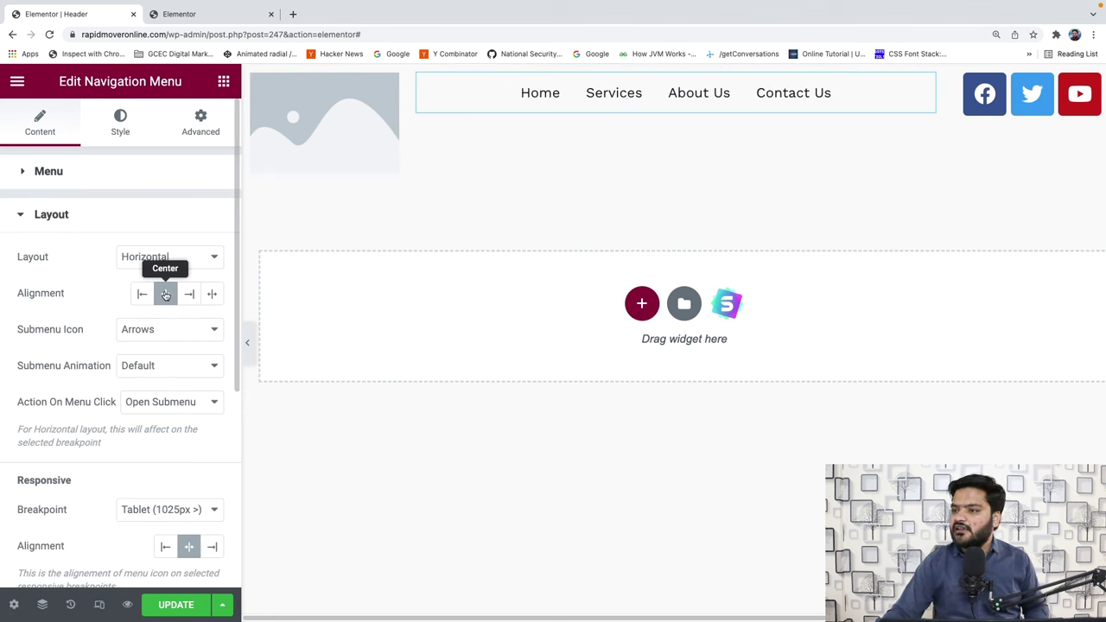
Step: Reduce the social icons' size to 16
{"action": "left_click", "coordinate": [1030, 107]}
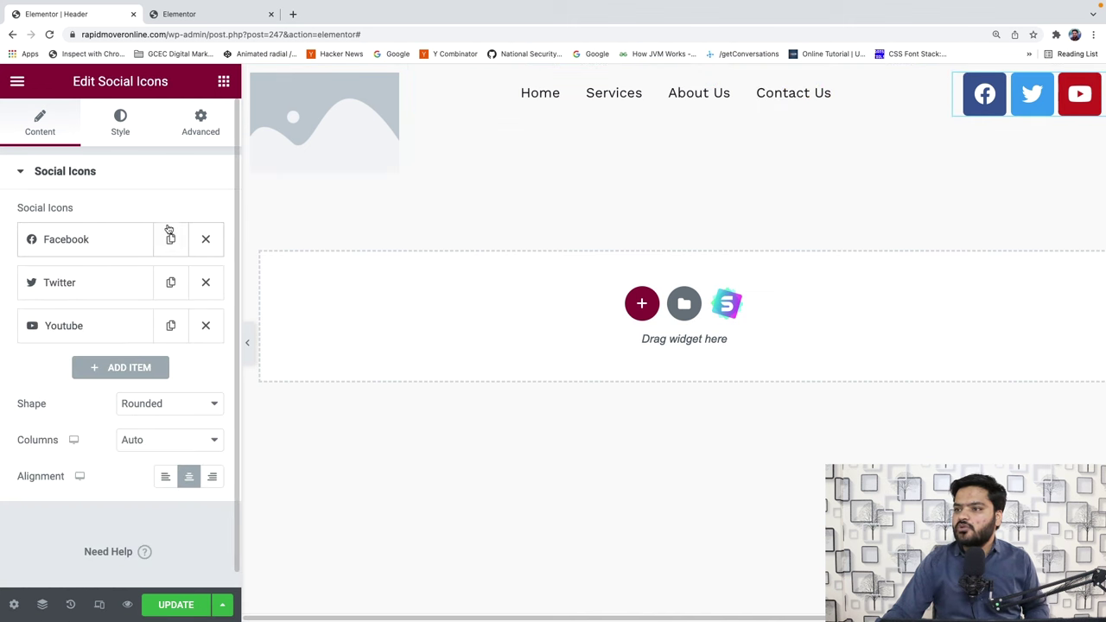
{"action": "left_click", "coordinate": [121, 130]}
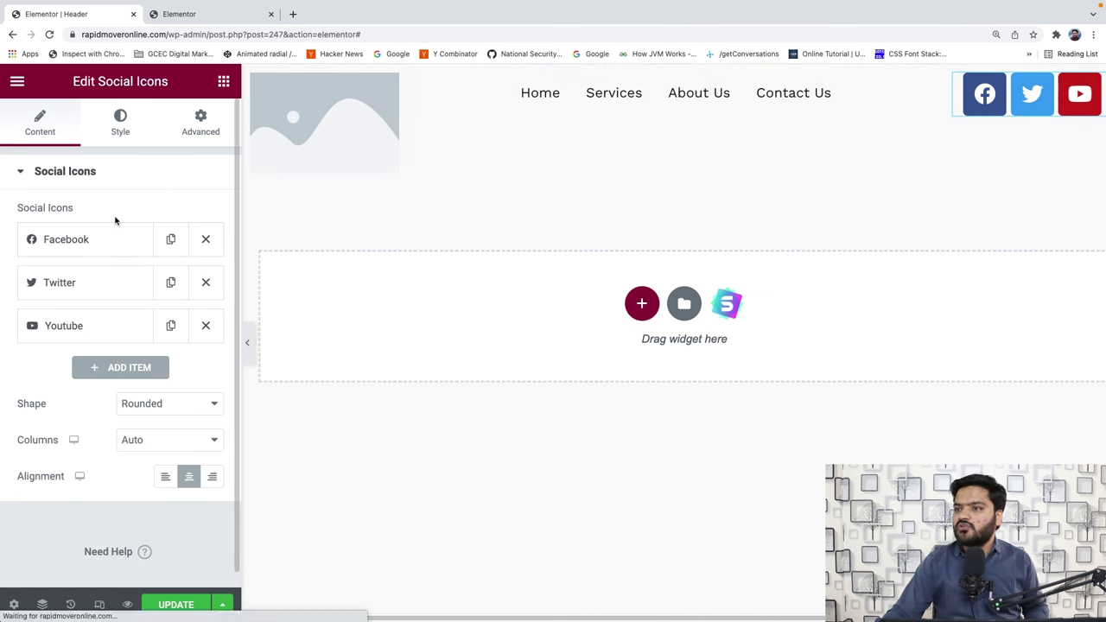
{"action": "left_click_drag", "start_coordinate": [19, 274], "coordinate": [24, 274]}
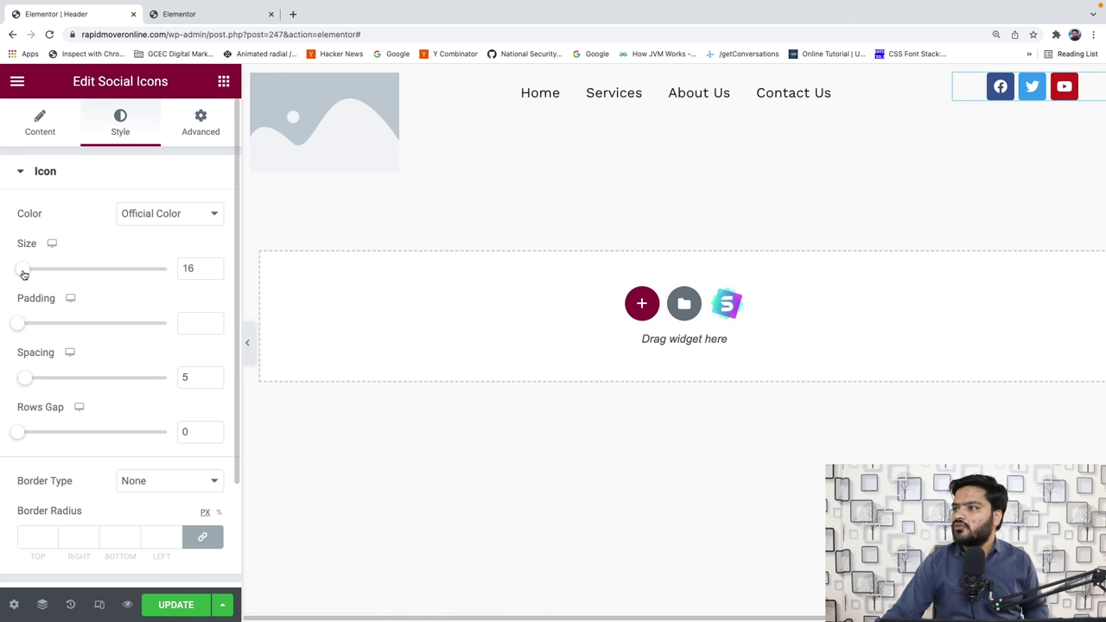
Step: Replace the placeholder in the first column's Image widget with the outlined LOGOIPSUM logo from the media library
{"action": "left_click", "coordinate": [360, 96]}
{"action": "left_click", "coordinate": [99, 260]}
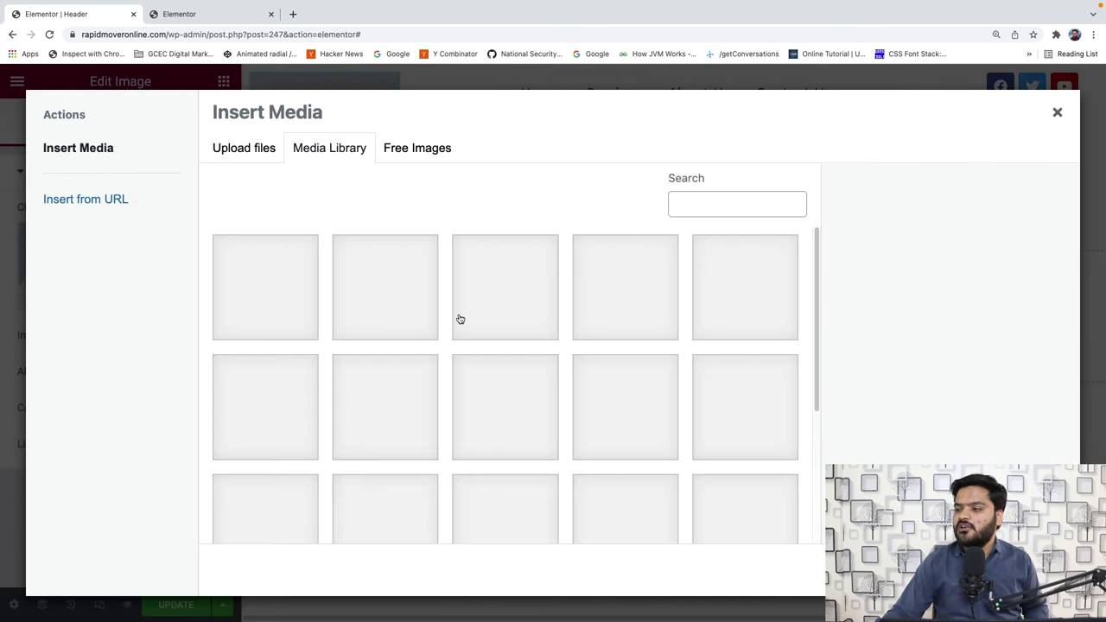
{"action": "scroll", "coordinate": [458, 319], "scroll_direction": "down", "scroll_amount": 4}
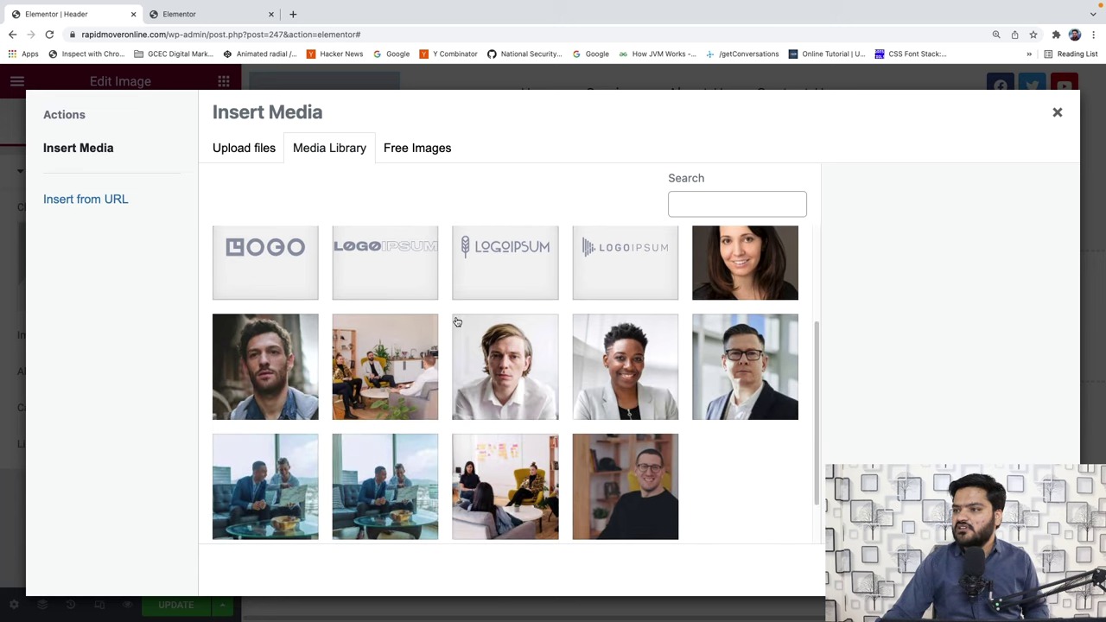
{"action": "scroll", "coordinate": [457, 321], "scroll_direction": "down", "scroll_amount": 2}
{"action": "scroll", "coordinate": [457, 320], "scroll_direction": "up", "scroll_amount": 3}
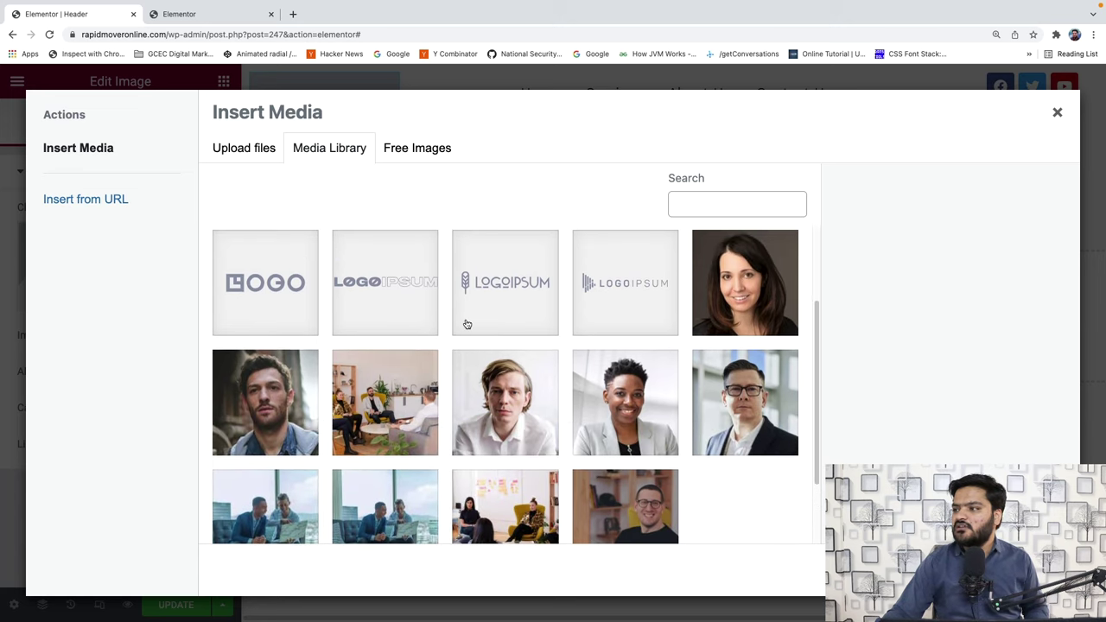
{"action": "left_click", "coordinate": [381, 315]}
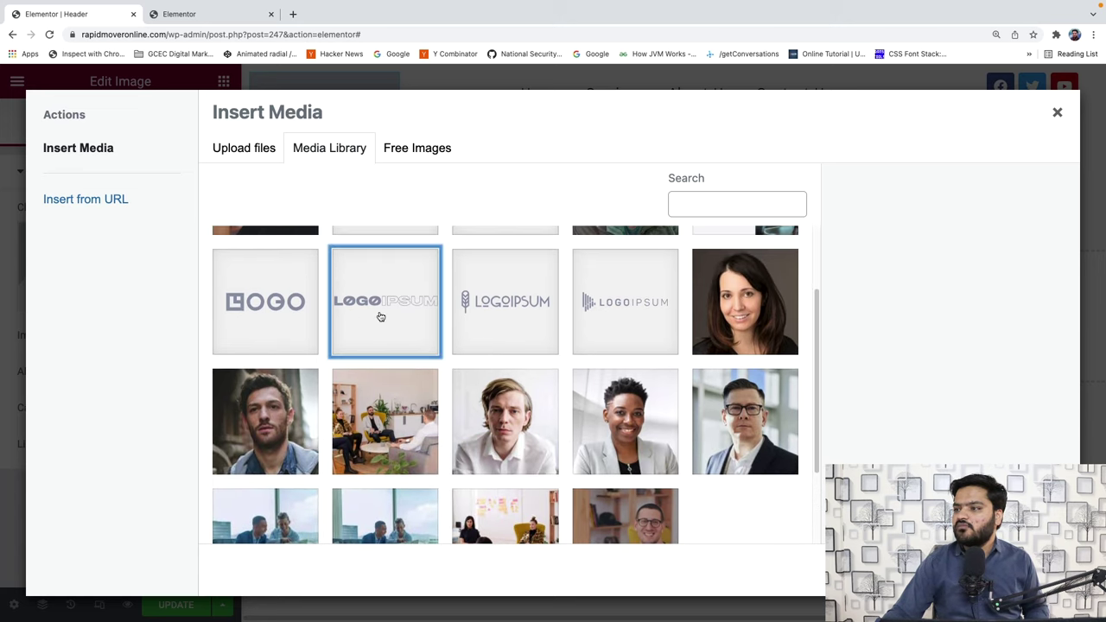
{"action": "left_click", "coordinate": [1024, 572]}
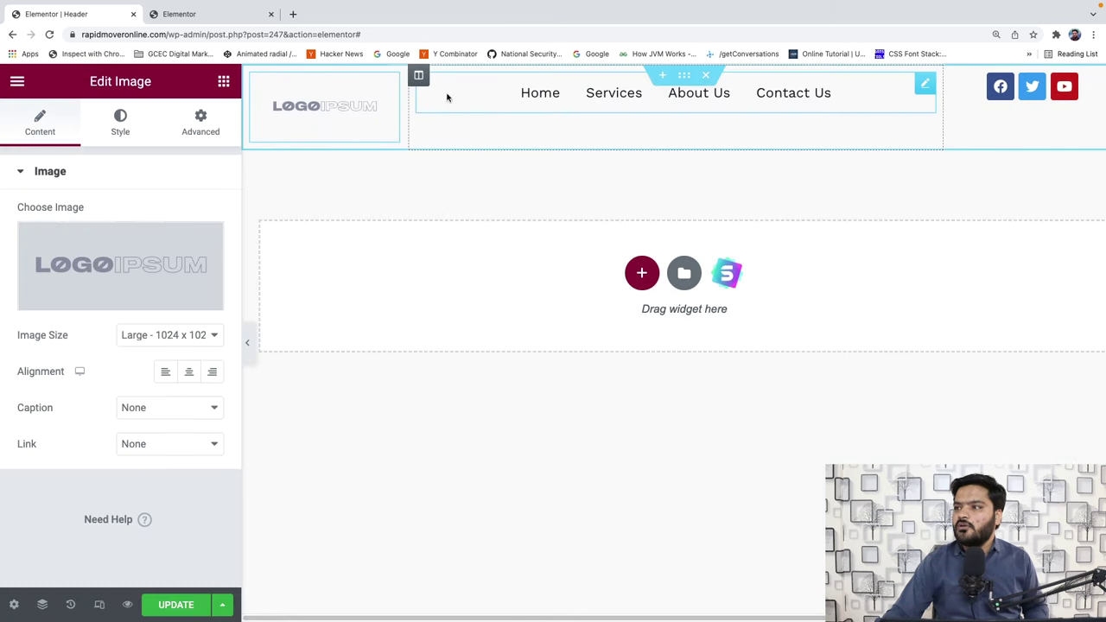
Step: Set the vertical alignment of the header's menu column and social icons column to Middle
{"action": "left_click", "coordinate": [421, 78]}
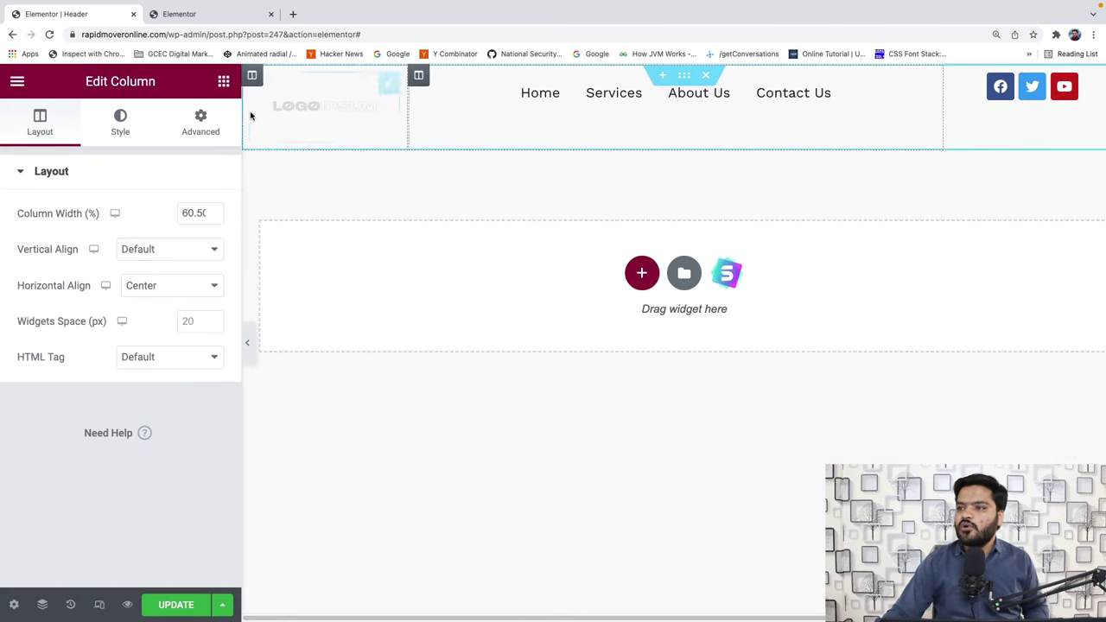
{"action": "left_click", "coordinate": [173, 251]}
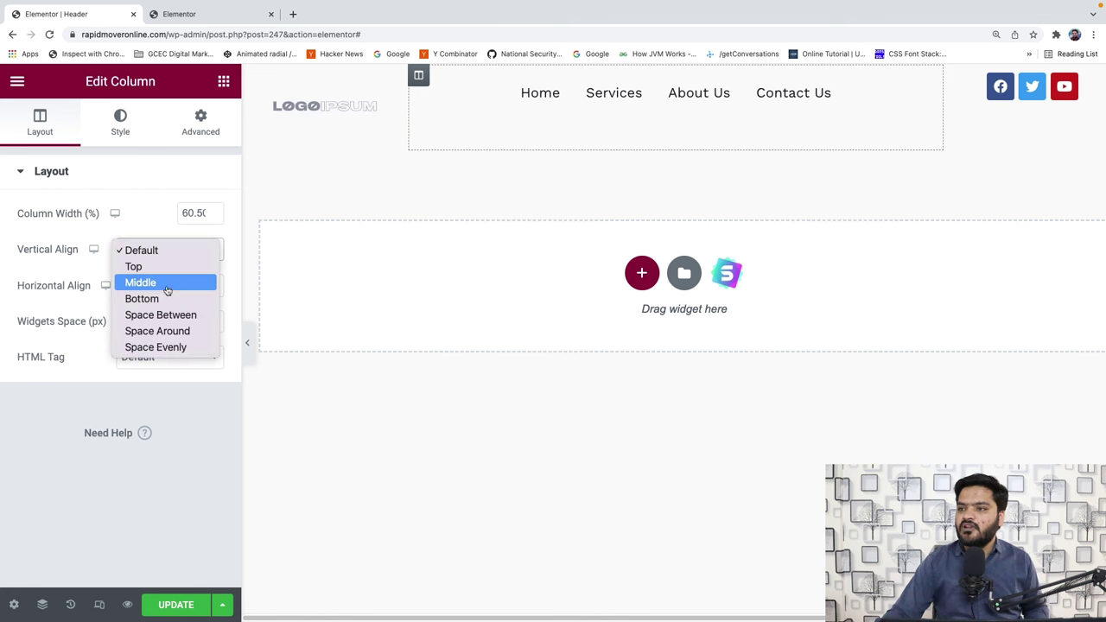
{"action": "left_click", "coordinate": [167, 286]}
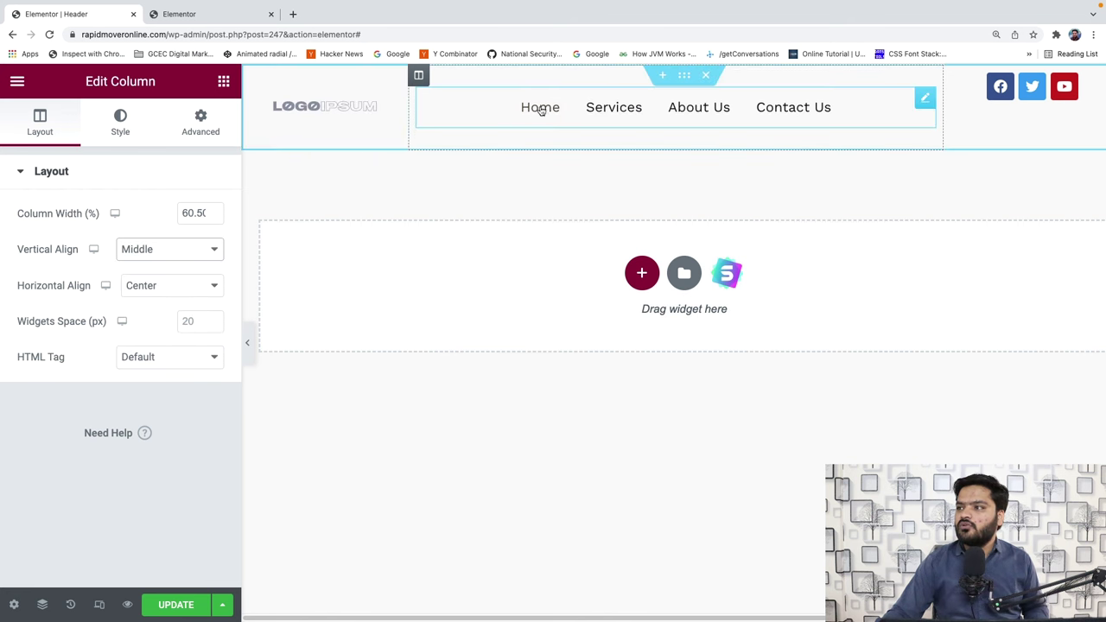
{"action": "left_click", "coordinate": [952, 76]}
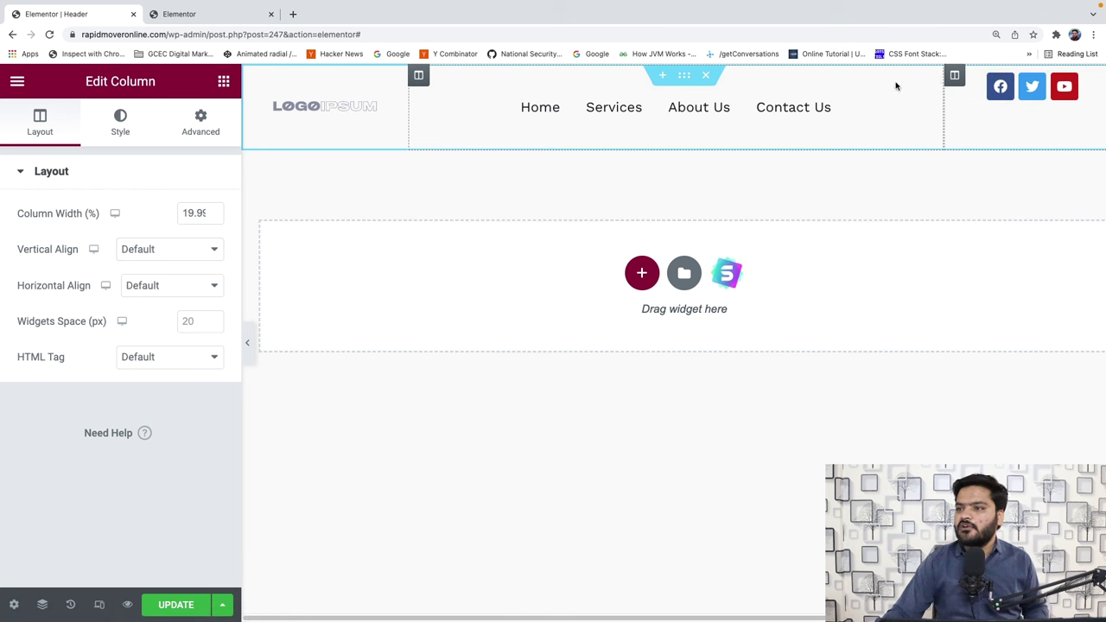
{"action": "left_click", "coordinate": [165, 257]}
{"action": "left_click", "coordinate": [167, 284]}
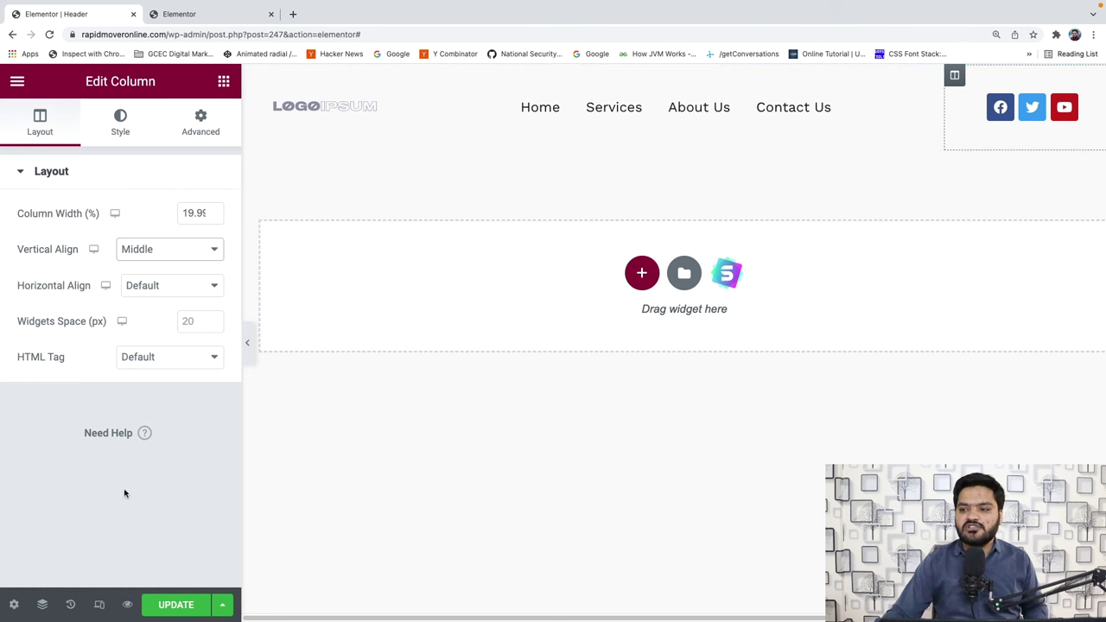
Step: Save the header template and reload the live homepage to check the new header
{"action": "left_click", "coordinate": [170, 603]}
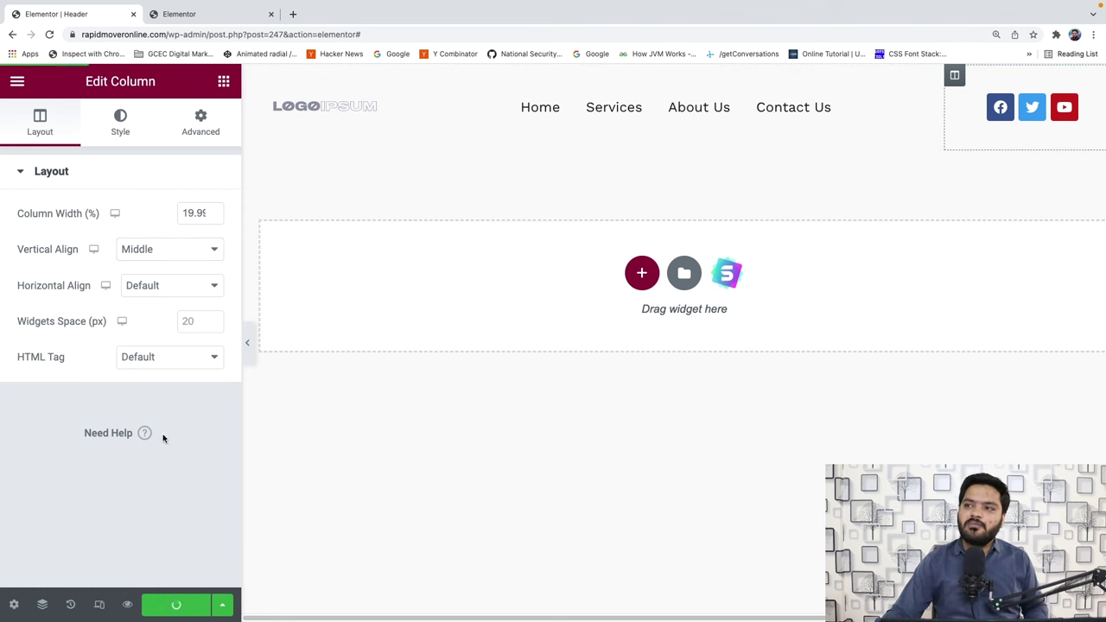
{"action": "left_click", "coordinate": [201, 21]}
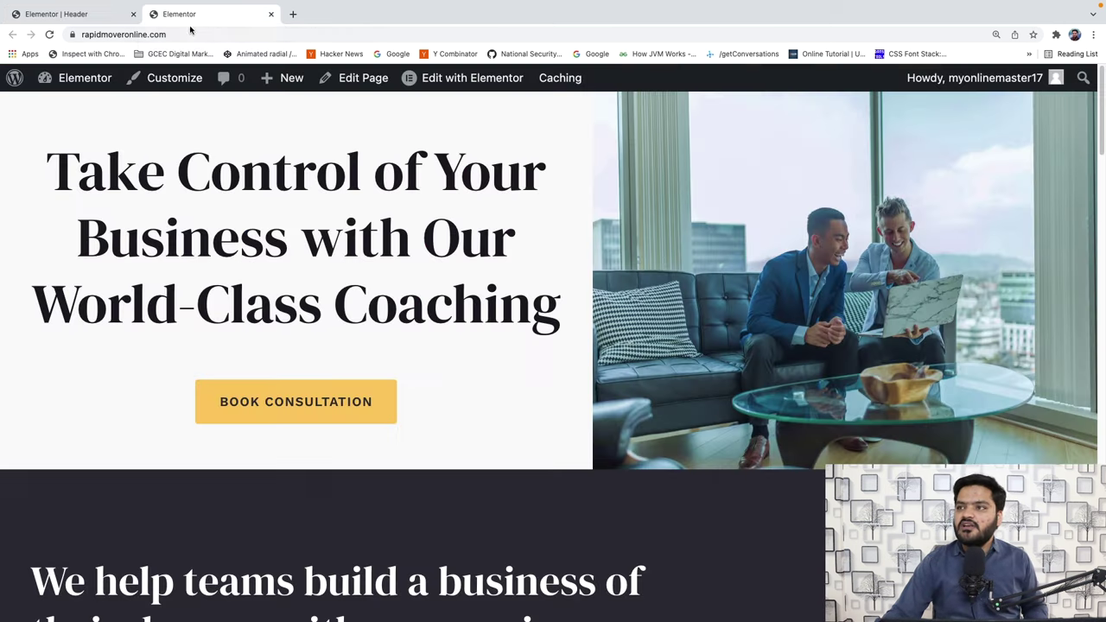
{"action": "left_click", "coordinate": [50, 34]}
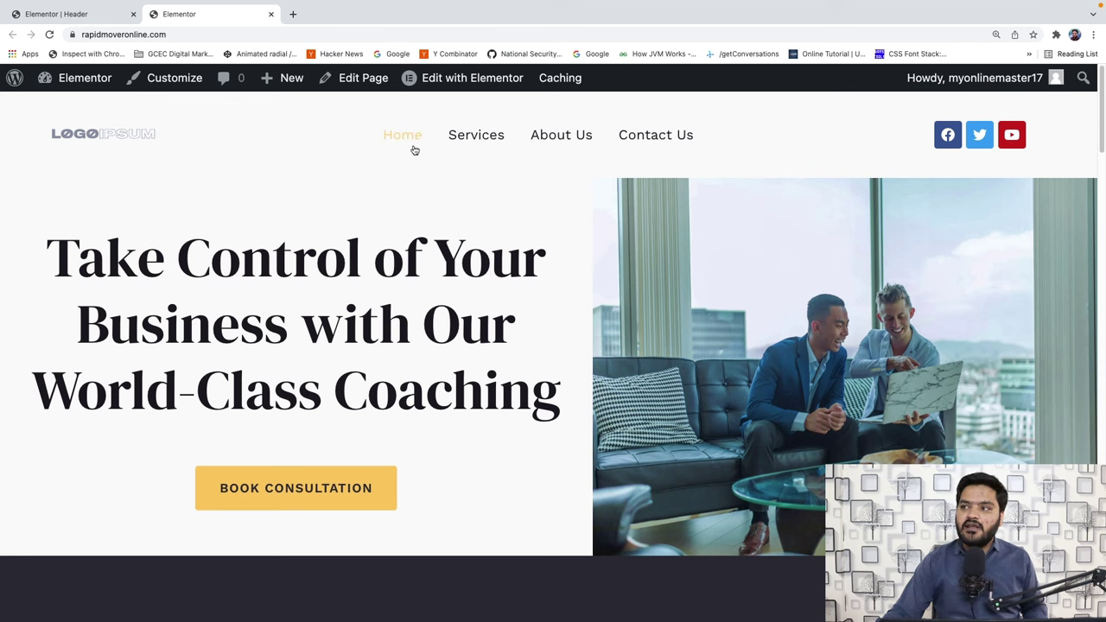
Step: Leave the header's editor and open the Elementor Header & Footer Builder template list in the WordPress dashboard
{"action": "left_click", "coordinate": [68, 21]}
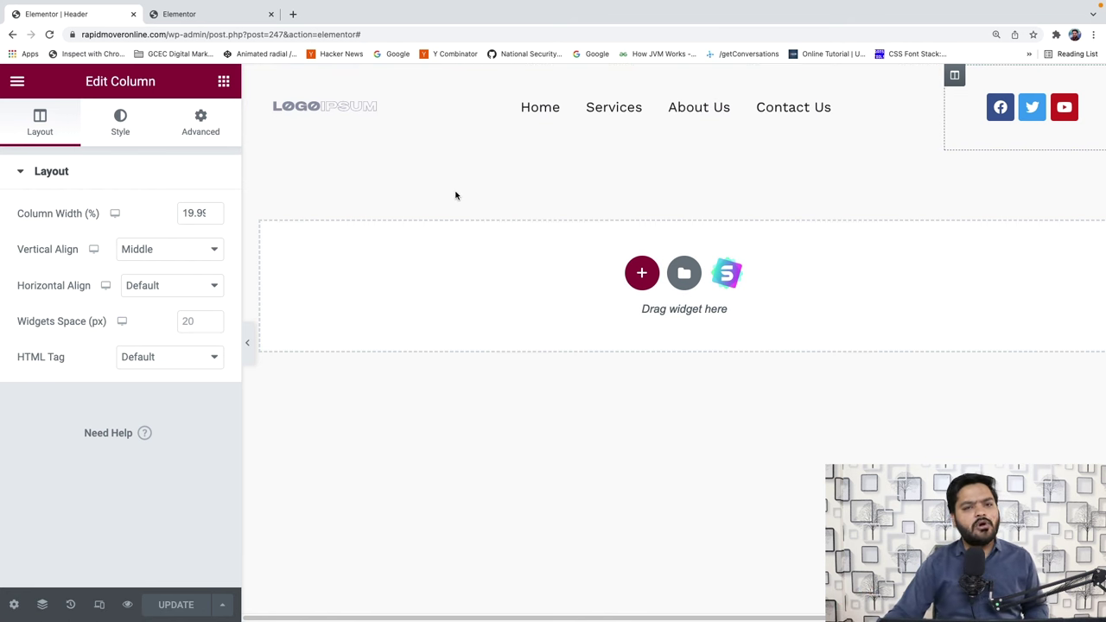
{"action": "left_click", "coordinate": [13, 34]}
{"action": "left_click", "coordinate": [13, 35]}
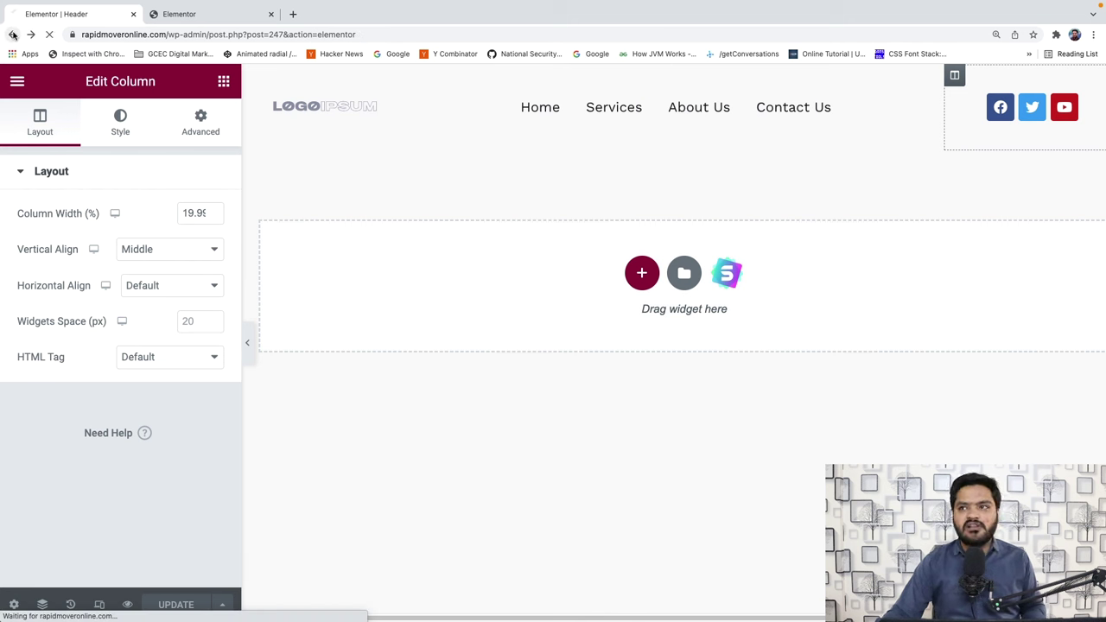
{"action": "left_click", "coordinate": [13, 39]}
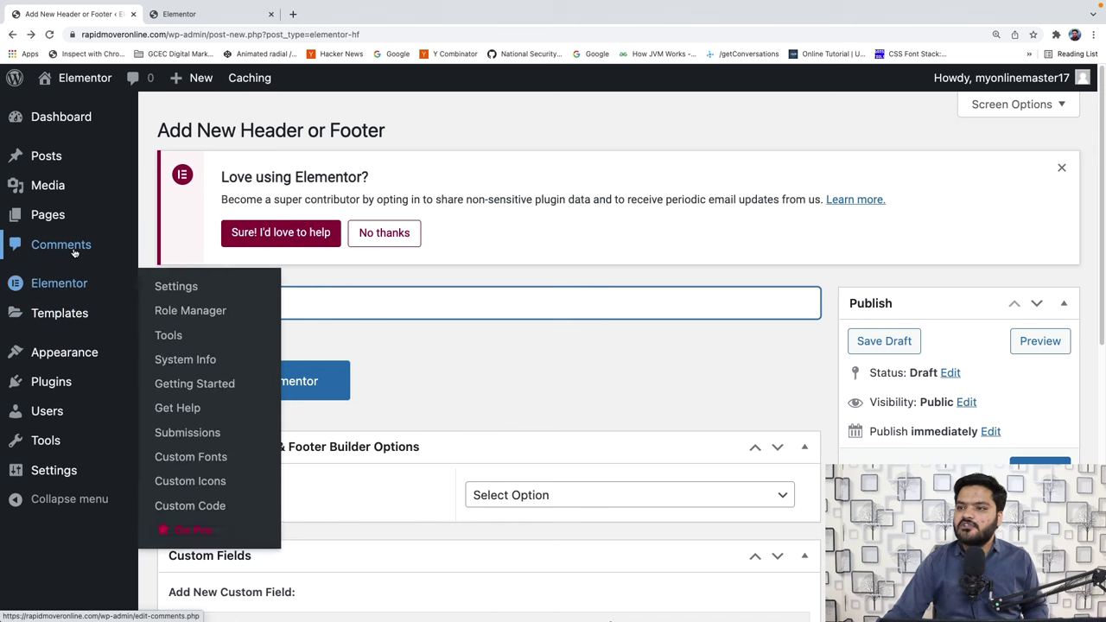
{"action": "mouse_move", "coordinate": [80, 378]}
{"action": "mouse_move", "coordinate": [86, 352]}
{"action": "left_click", "coordinate": [181, 477]}
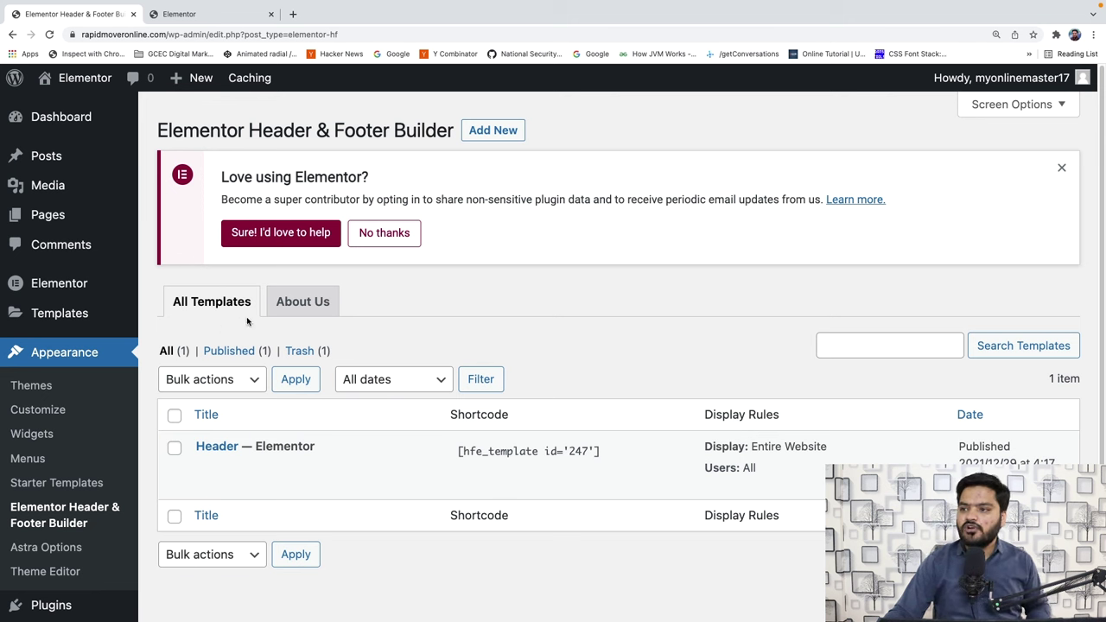
Step: Add a new template titled "Footer" and set its template type to Footer
{"action": "left_click", "coordinate": [492, 130]}
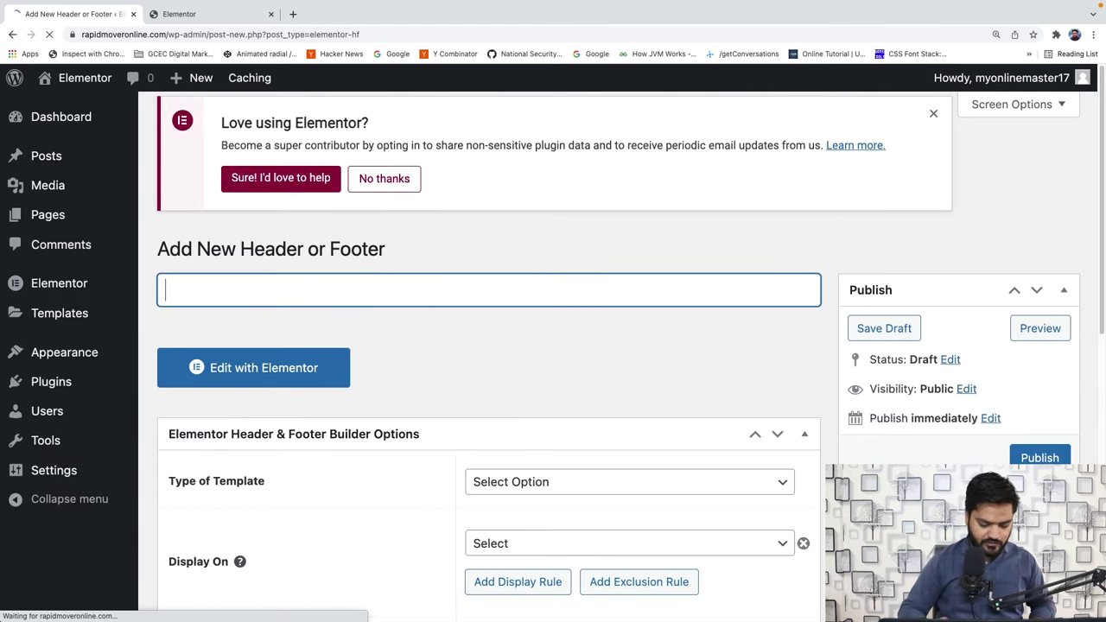
{"action": "type", "text": "Footer"}
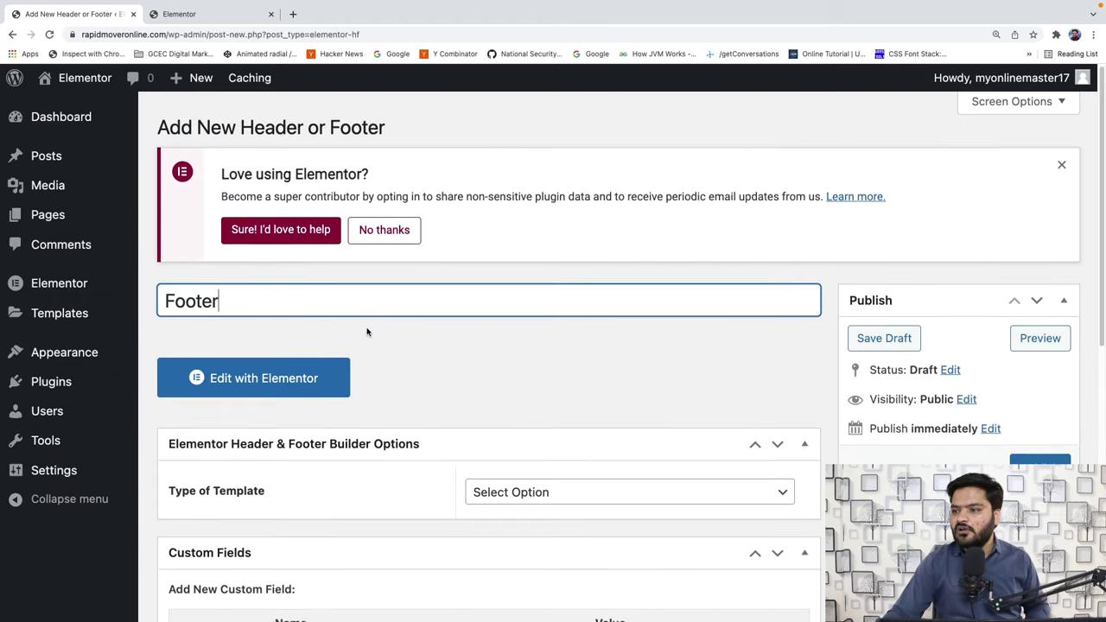
{"action": "scroll", "coordinate": [432, 327], "scroll_direction": "down", "scroll_amount": 2}
{"action": "left_click", "coordinate": [512, 341]}
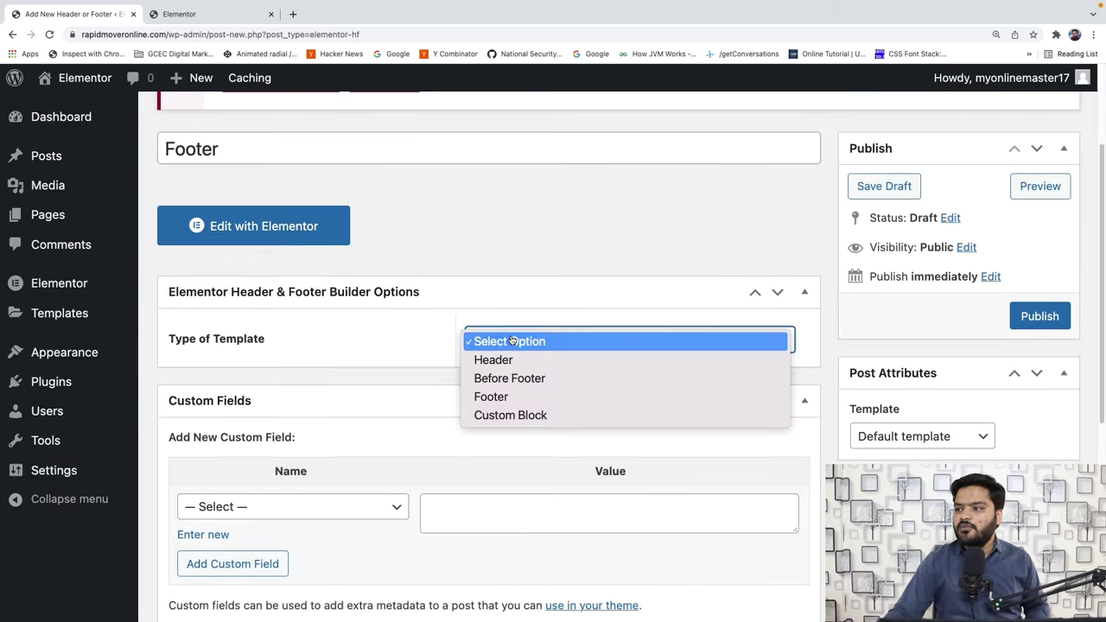
{"action": "left_click", "coordinate": [491, 397]}
Step: Set the footer template to display on the Entire Website for All user roles
{"action": "scroll", "coordinate": [518, 363], "scroll_direction": "down", "scroll_amount": 1}
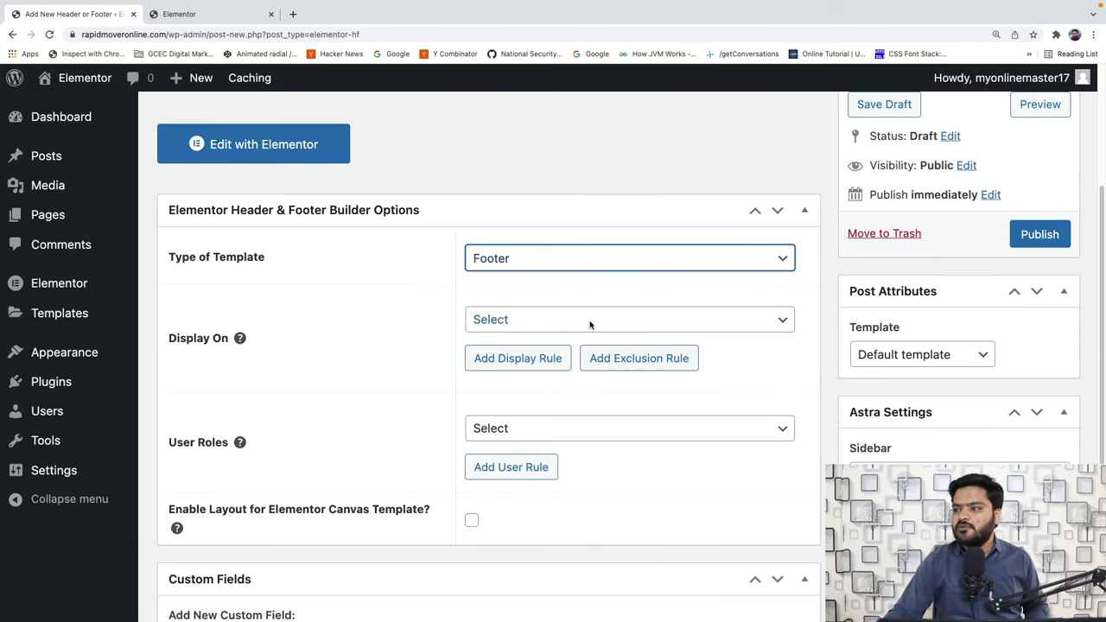
{"action": "left_click", "coordinate": [590, 319]}
{"action": "left_click", "coordinate": [506, 355]}
{"action": "scroll", "coordinate": [449, 248], "scroll_direction": "down", "scroll_amount": 1}
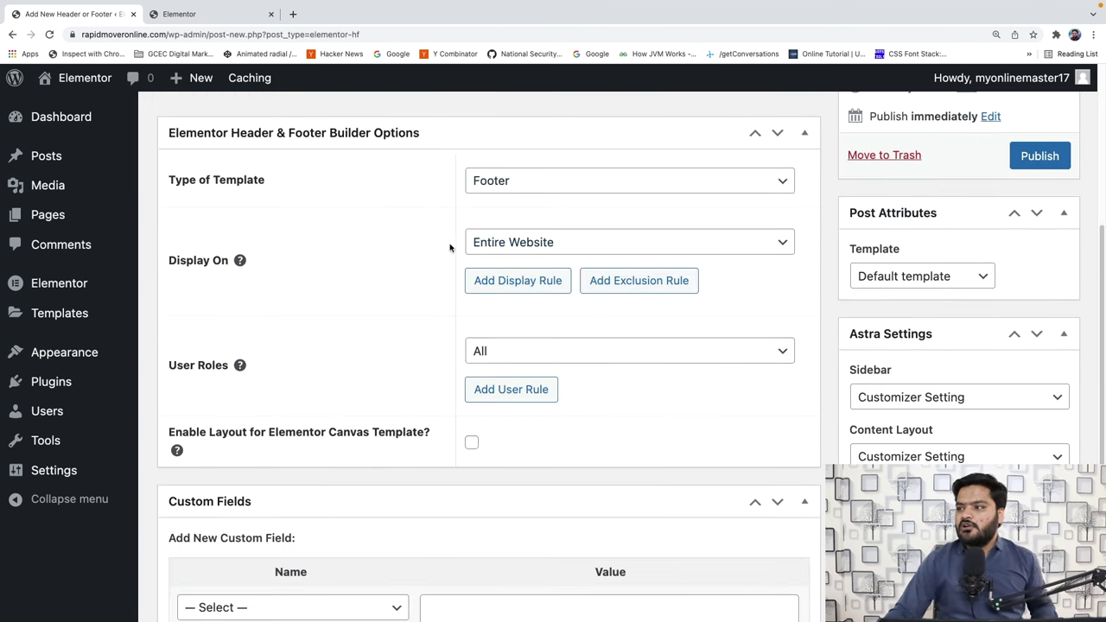
{"action": "left_click", "coordinate": [562, 242]}
{"action": "left_click", "coordinate": [544, 243]}
{"action": "left_click", "coordinate": [528, 352]}
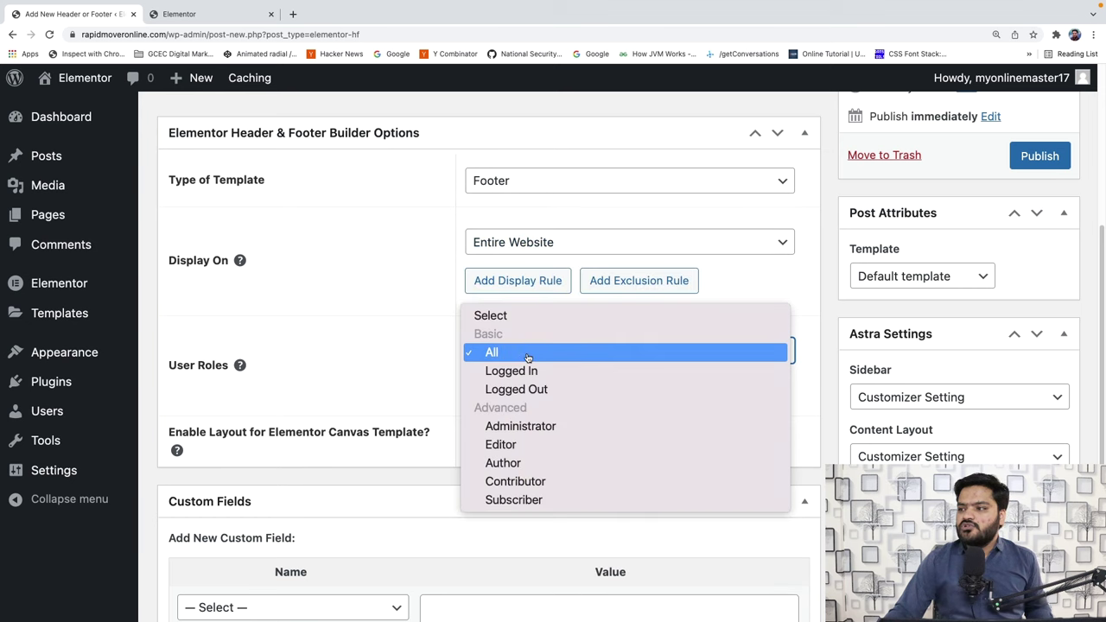
{"action": "left_click", "coordinate": [530, 359]}
Step: Enable the layout for the Elementor Canvas Template and publish the footer template
{"action": "scroll", "coordinate": [483, 367], "scroll_direction": "down", "scroll_amount": 1}
{"action": "left_click", "coordinate": [473, 366]}
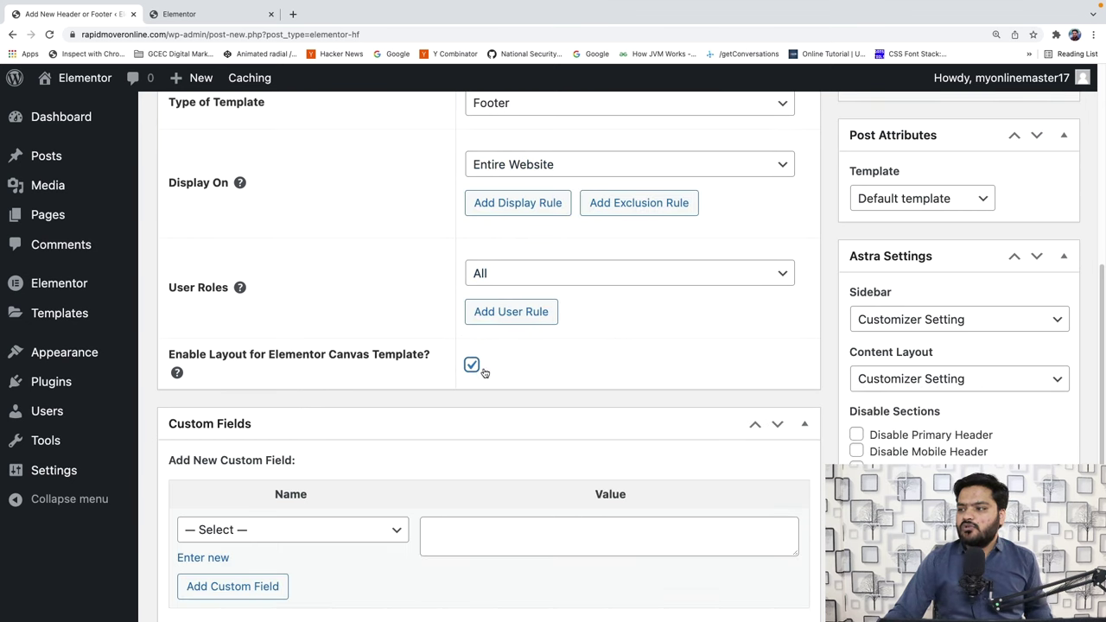
{"action": "scroll", "coordinate": [672, 367], "scroll_direction": "up", "scroll_amount": 4}
{"action": "left_click", "coordinate": [1067, 413]}
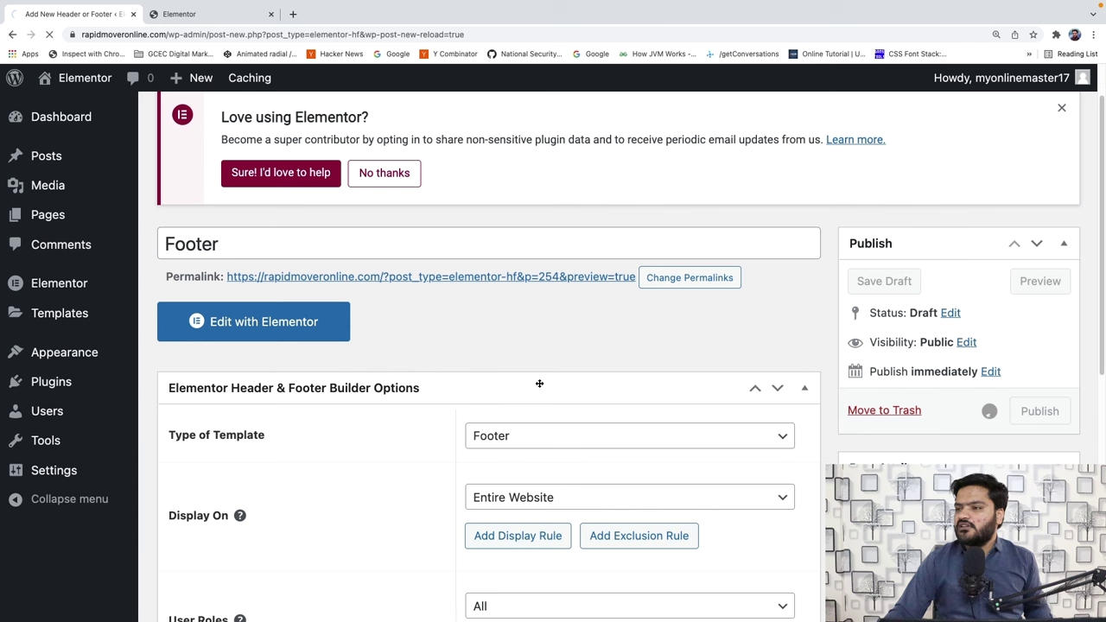
Step: Reload the live homepage and scroll through it to examine the page and its footer area
{"action": "left_click", "coordinate": [207, 15]}
{"action": "left_click", "coordinate": [85, 17]}
{"action": "left_click", "coordinate": [192, 23]}
{"action": "scroll", "coordinate": [185, 205], "scroll_direction": "down", "scroll_amount": 20}
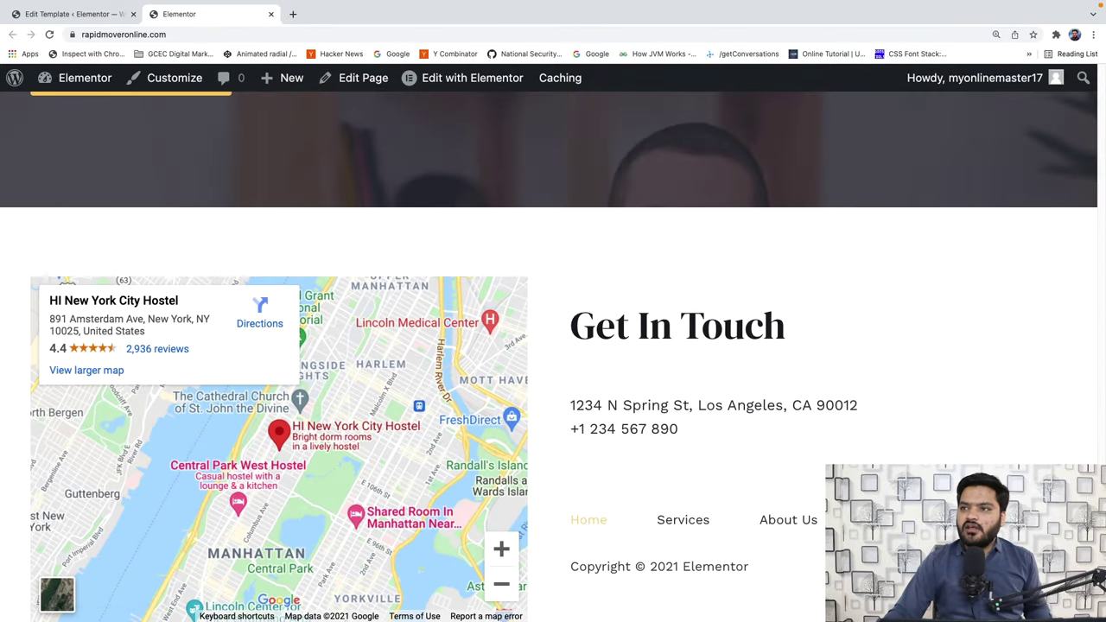
{"action": "left_click", "coordinate": [49, 33]}
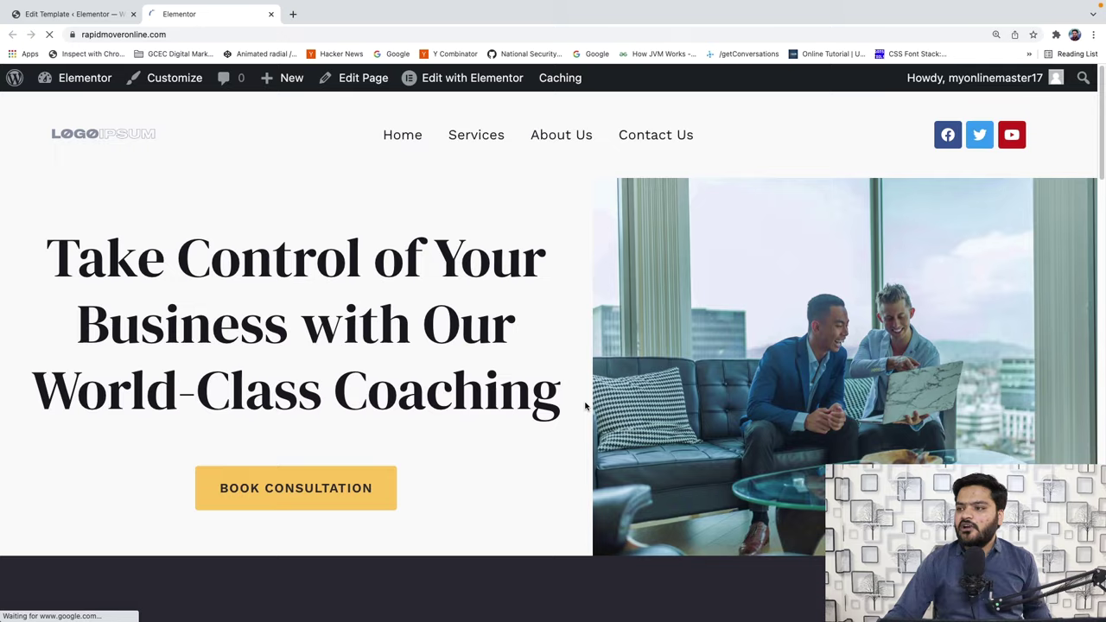
{"action": "scroll", "coordinate": [585, 406], "scroll_direction": "up", "scroll_amount": 3}
{"action": "scroll", "coordinate": [585, 406], "scroll_direction": "down", "scroll_amount": 3}
{"action": "scroll", "coordinate": [585, 406], "scroll_direction": "up", "scroll_amount": 3}
{"action": "scroll", "coordinate": [585, 406], "scroll_direction": "down", "scroll_amount": 3}
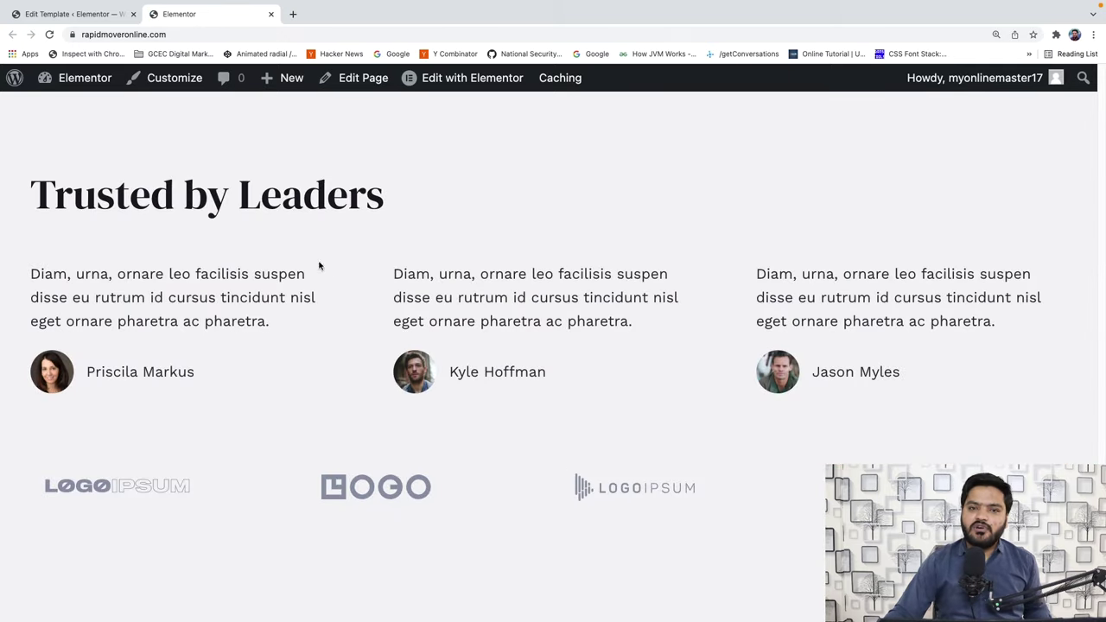
Step: Return to the published Footer template and open it for editing with Elementor
{"action": "left_click", "coordinate": [74, 13]}
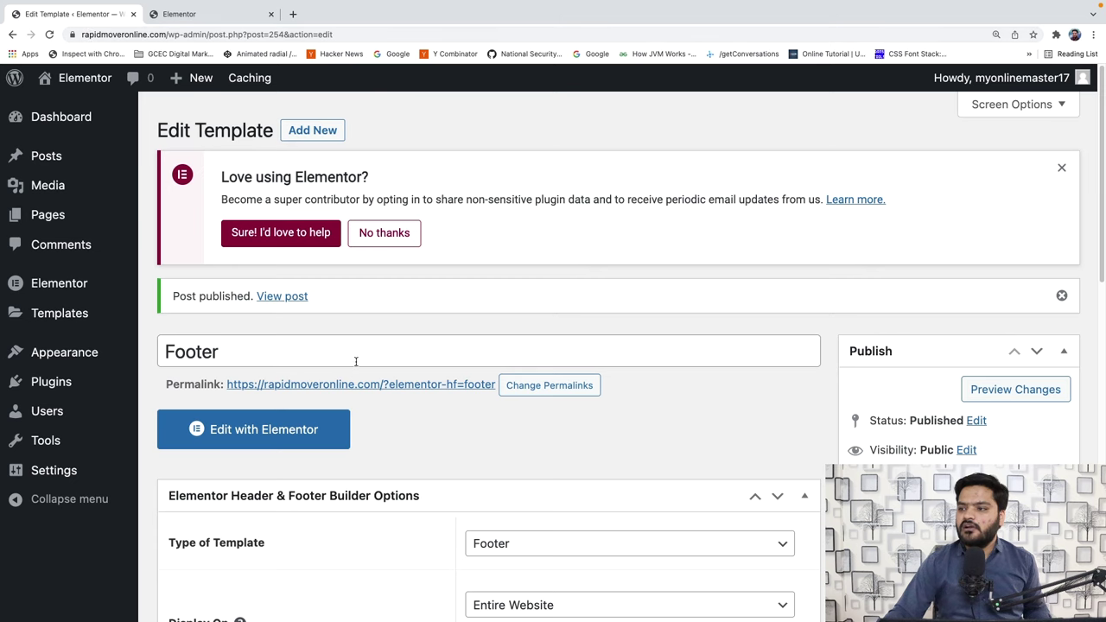
{"action": "scroll", "coordinate": [259, 354], "scroll_direction": "down", "scroll_amount": 2}
{"action": "left_click", "coordinate": [200, 350]}
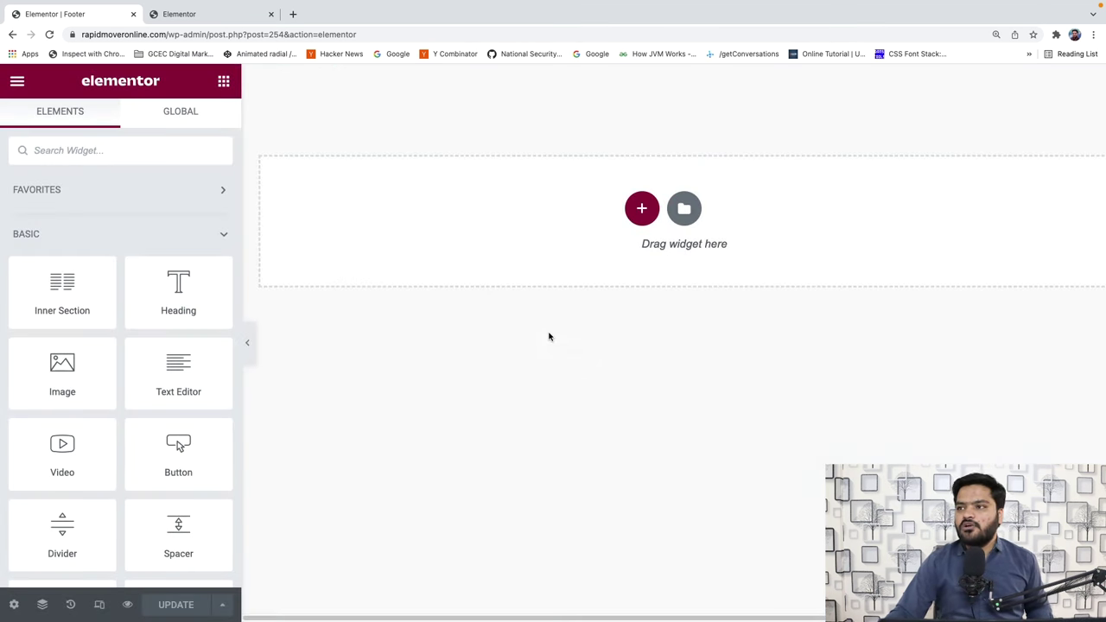
Step: Search the template library's blocks for "footer", browse the designs, and close the library without inserting one
{"action": "left_click", "coordinate": [683, 209]}
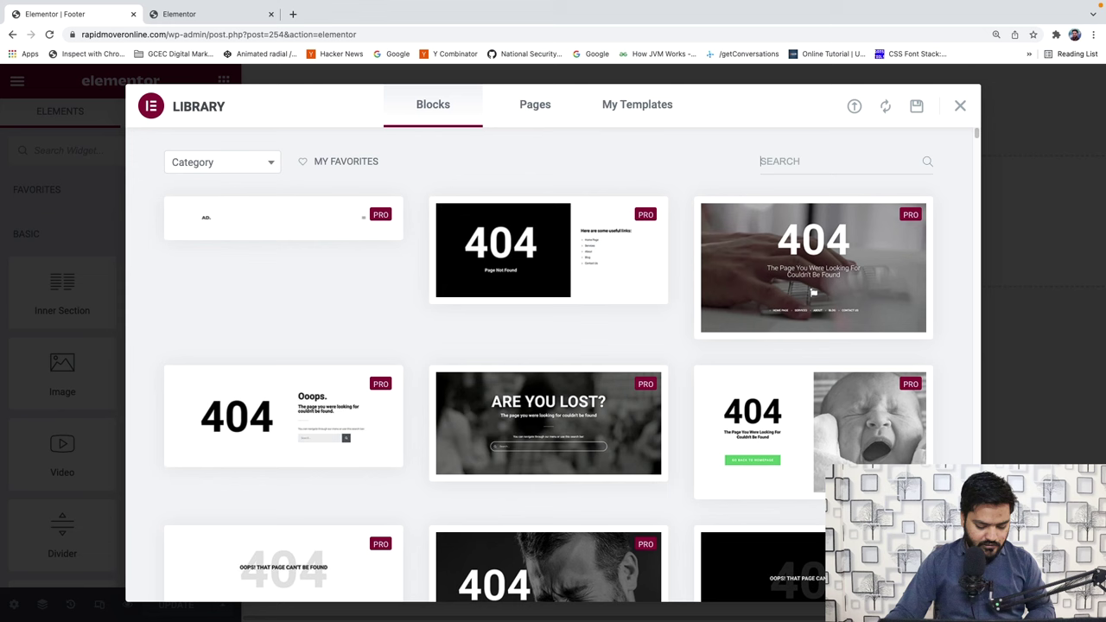
{"action": "type", "text": "footer"}
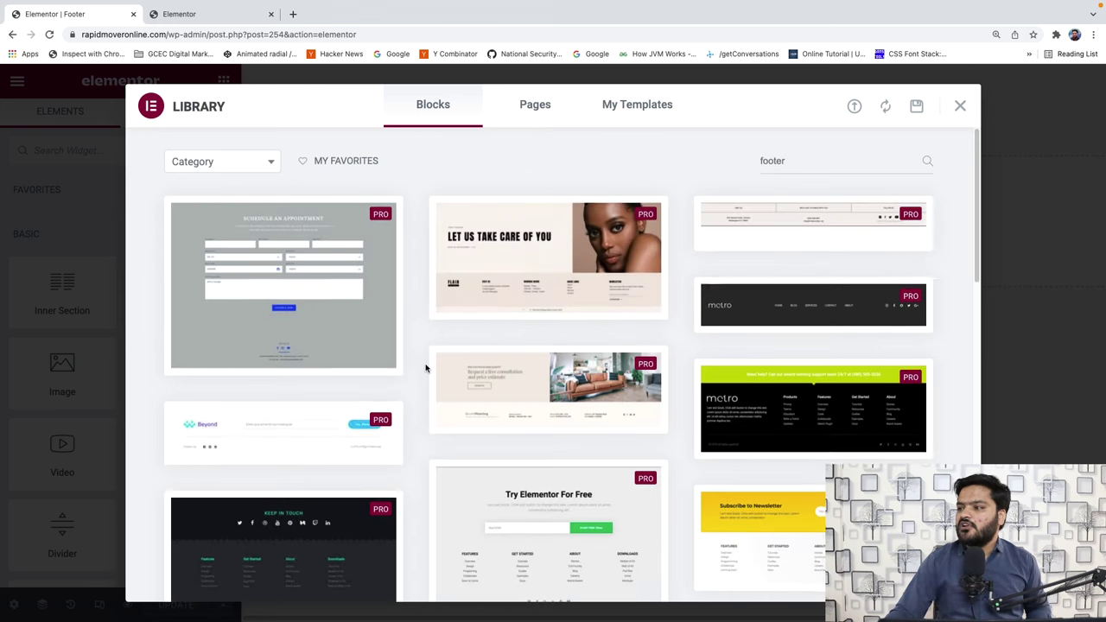
{"action": "scroll", "coordinate": [425, 368], "scroll_direction": "down", "scroll_amount": 2}
{"action": "scroll", "coordinate": [425, 368], "scroll_direction": "down", "scroll_amount": 3}
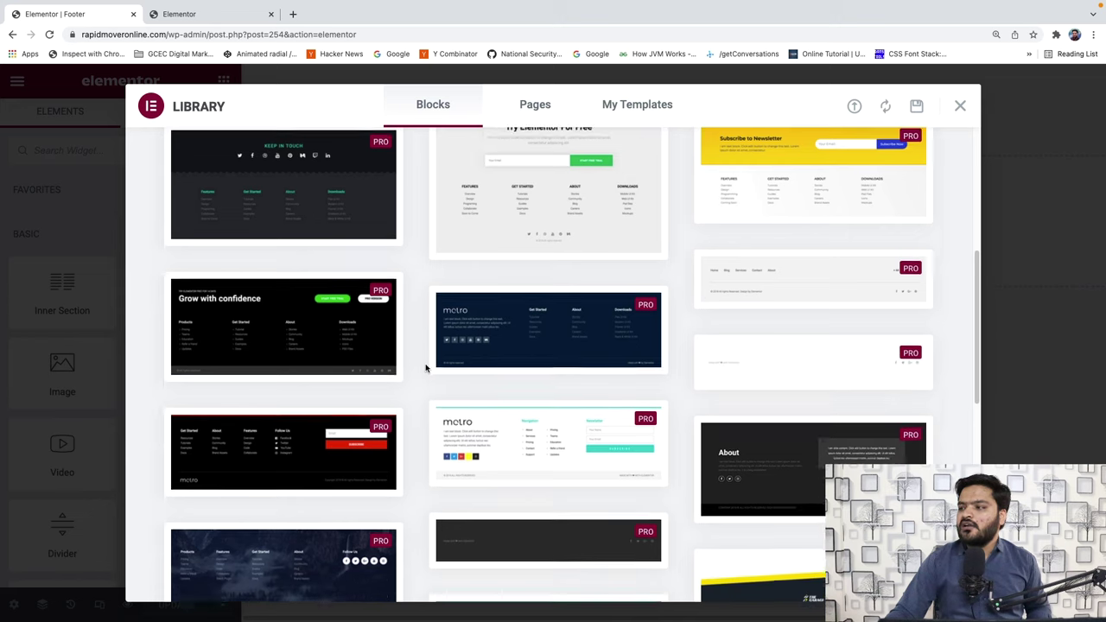
{"action": "scroll", "coordinate": [519, 354], "scroll_direction": "down", "scroll_amount": 3}
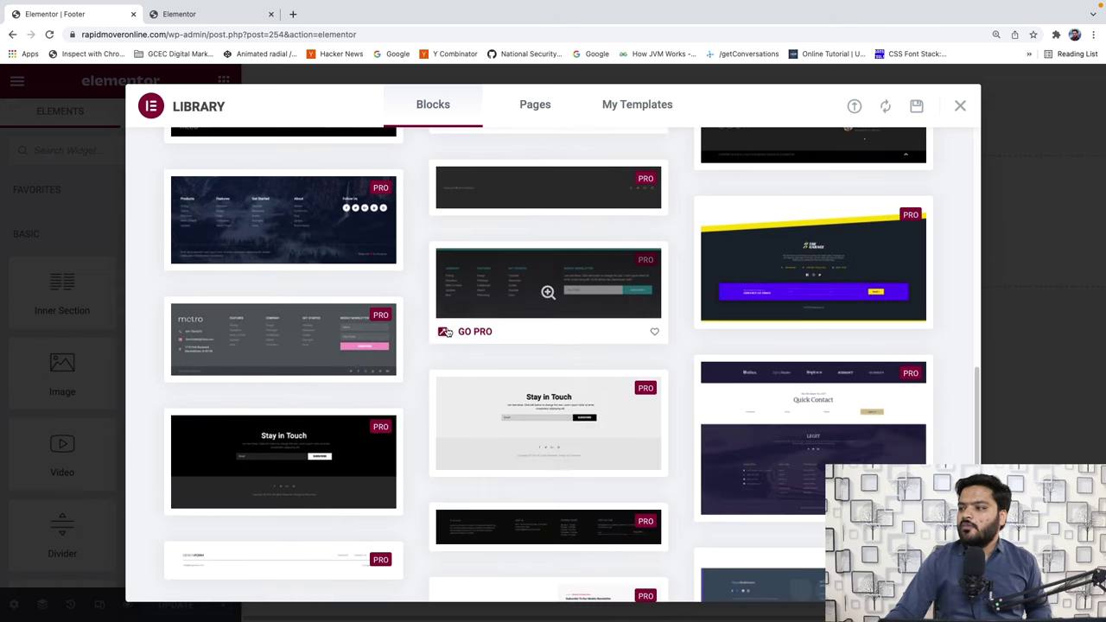
{"action": "scroll", "coordinate": [484, 320], "scroll_direction": "down", "scroll_amount": 2}
{"action": "scroll", "coordinate": [412, 352], "scroll_direction": "down", "scroll_amount": 1}
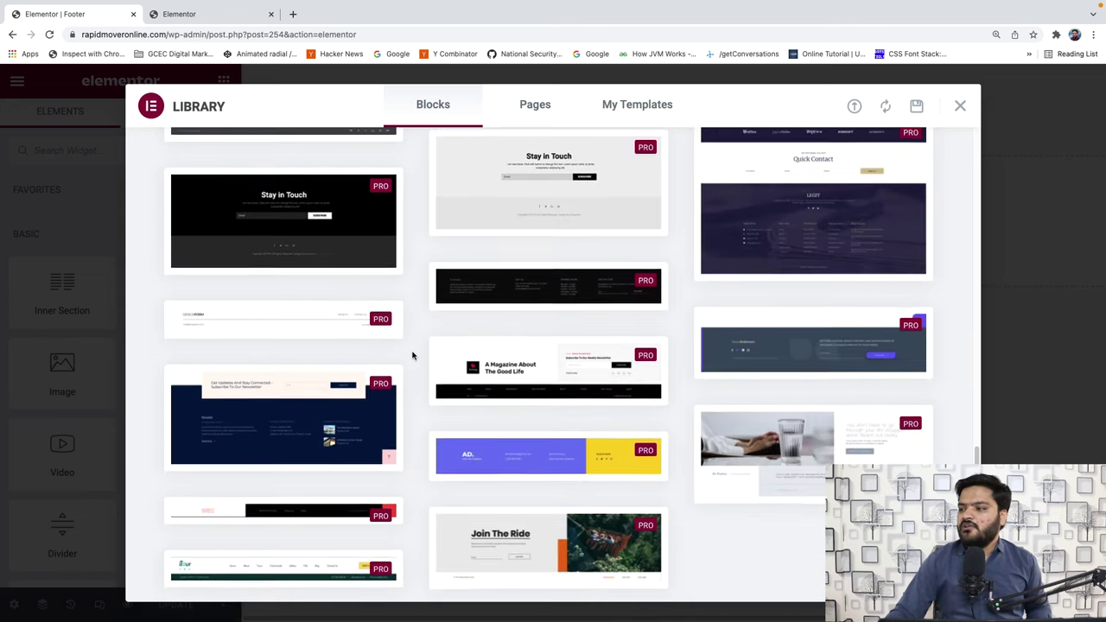
{"action": "scroll", "coordinate": [507, 493], "scroll_direction": "up", "scroll_amount": 10}
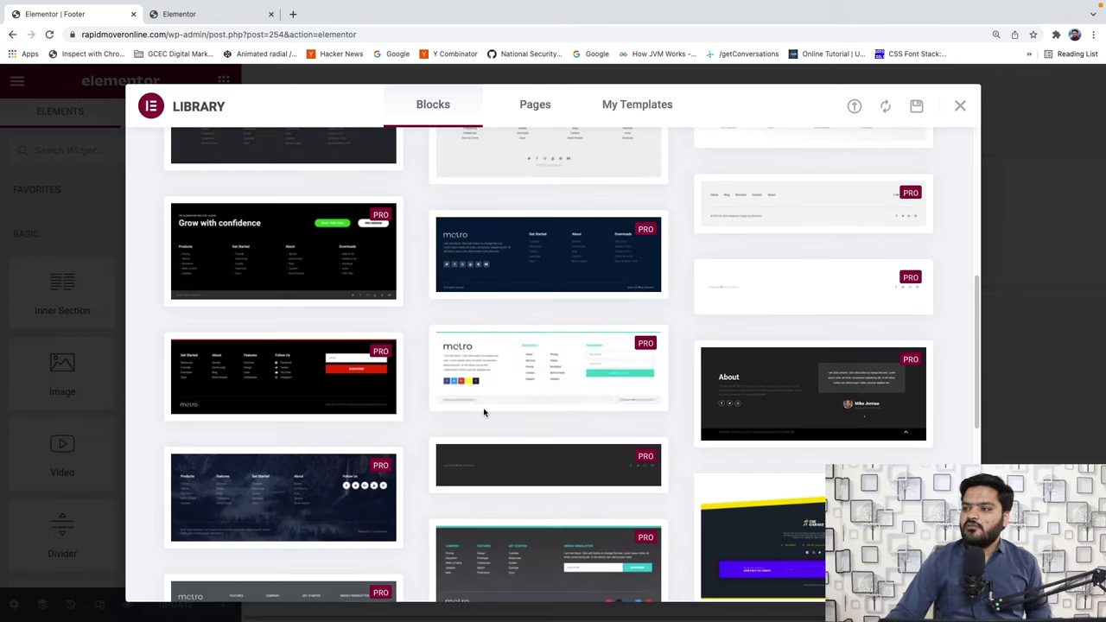
{"action": "scroll", "coordinate": [486, 413], "scroll_direction": "up", "scroll_amount": 2}
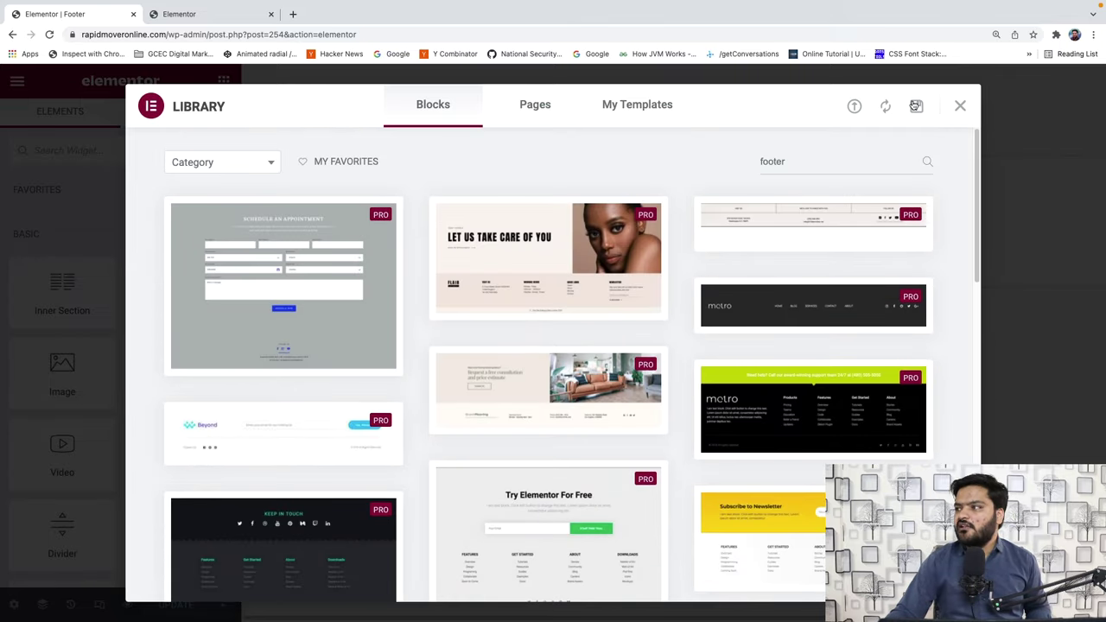
{"action": "left_click", "coordinate": [960, 107]}
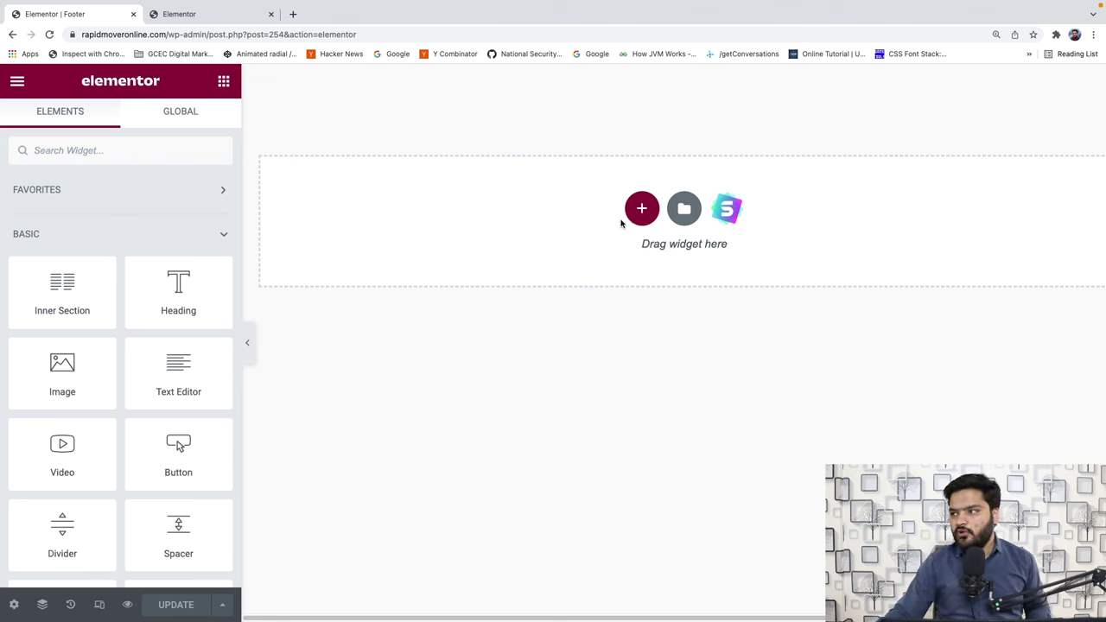
Step: Add a new section with three equal columns to the footer
{"action": "left_click", "coordinate": [640, 210]}
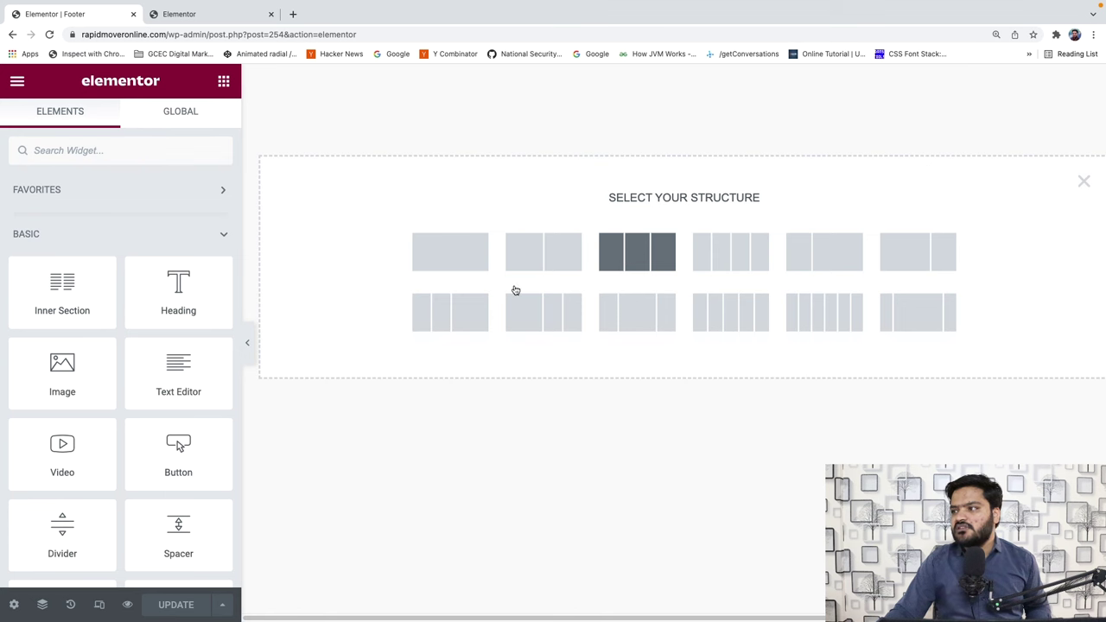
{"action": "left_click", "coordinate": [636, 251]}
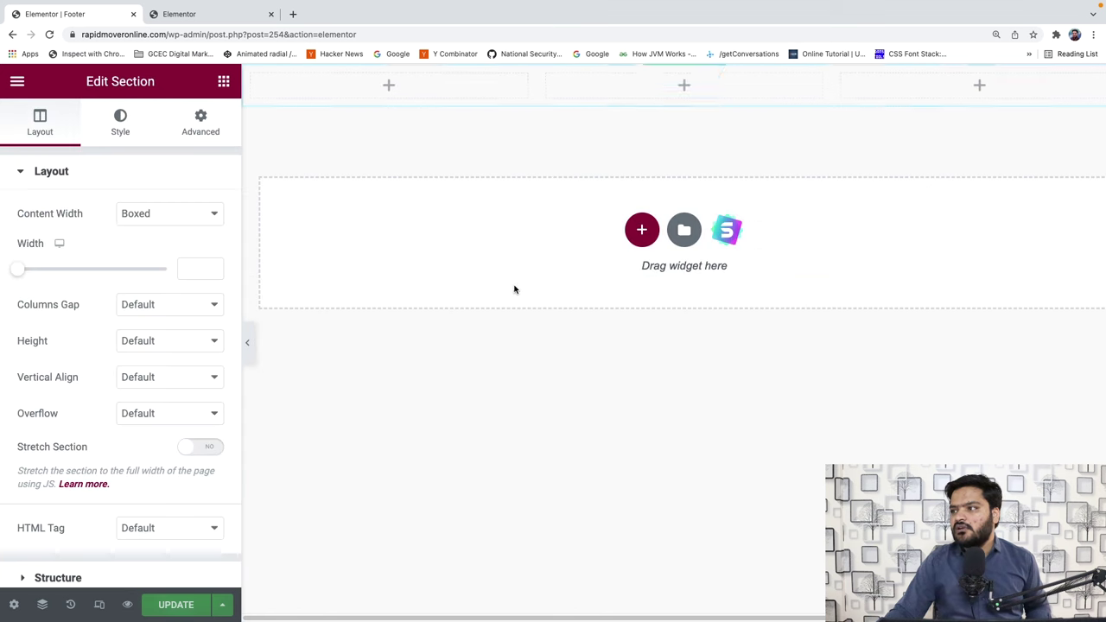
Step: Set the three-column section's content width to Full Width and place an Image widget in its first column
{"action": "left_click", "coordinate": [174, 213]}
{"action": "left_click", "coordinate": [170, 232]}
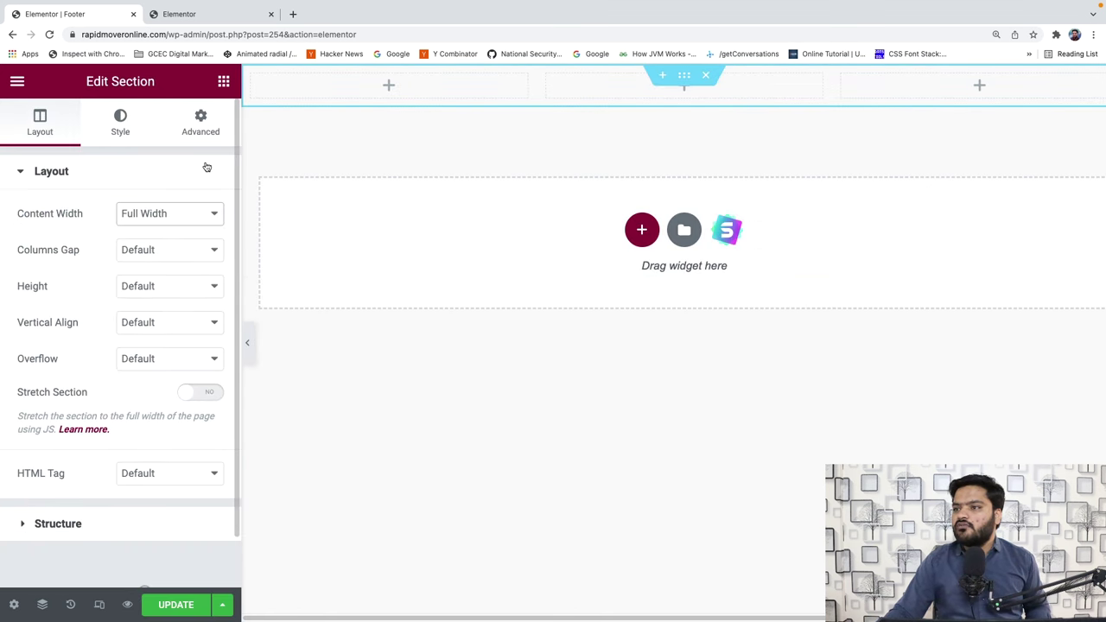
{"action": "left_click", "coordinate": [224, 81]}
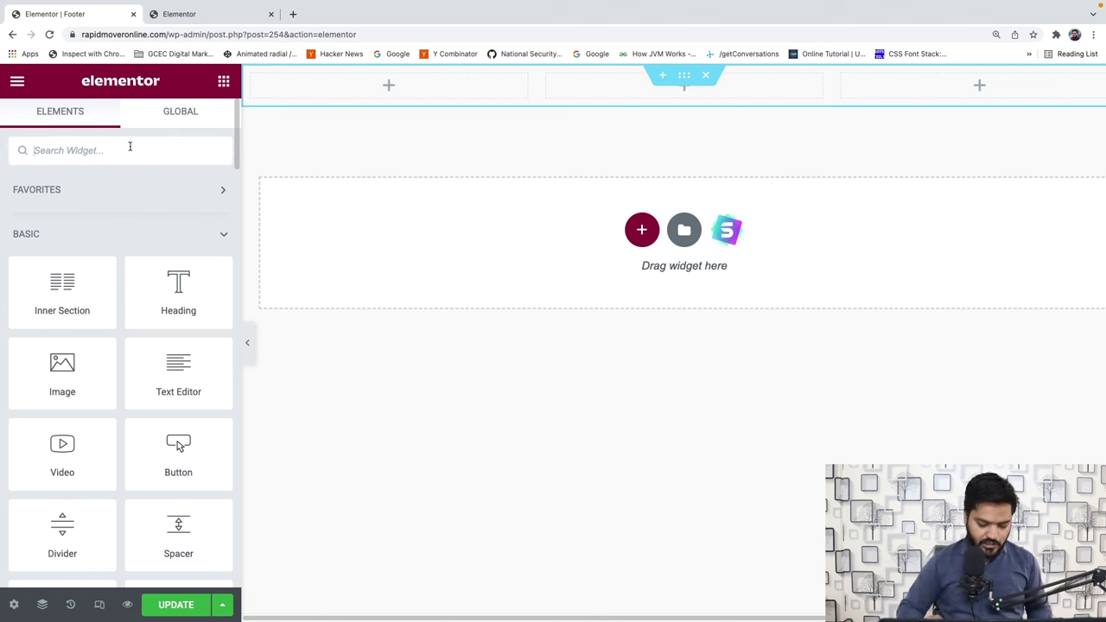
{"action": "type", "text": "ima"}
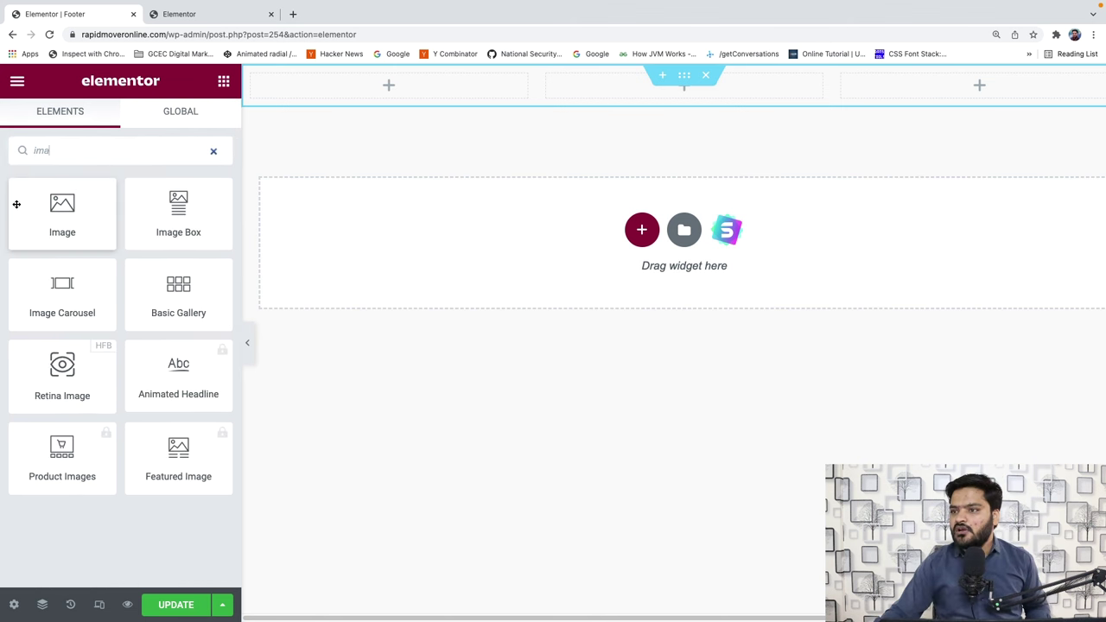
{"action": "left_click_drag", "start_coordinate": [32, 225], "coordinate": [382, 94]}
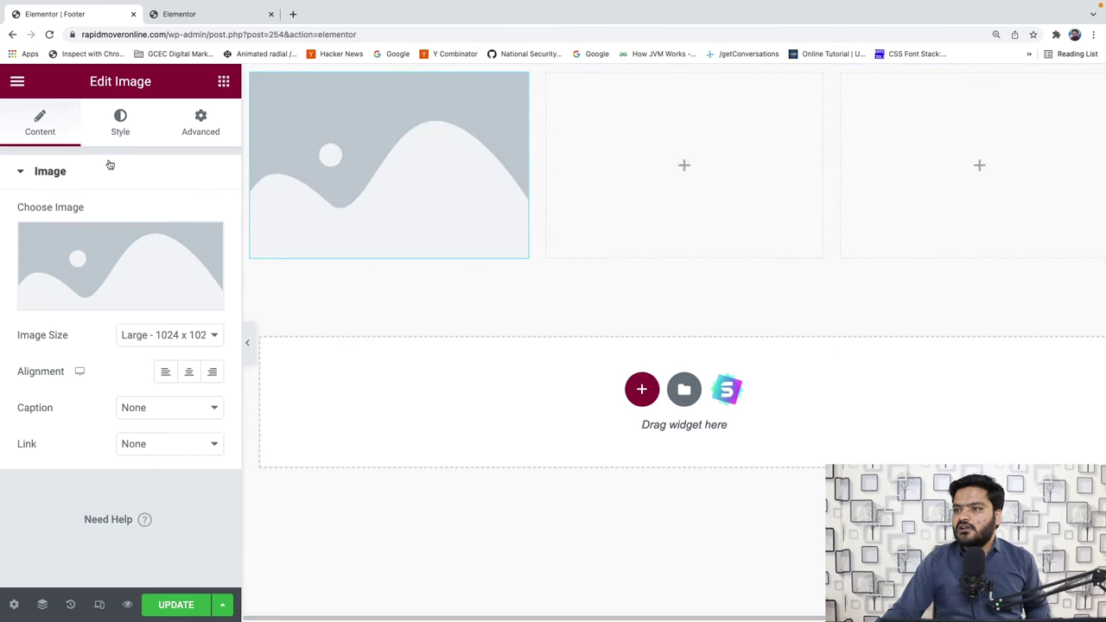
Step: Add a Text Editor widget below the image in the footer's first column
{"action": "left_click", "coordinate": [223, 81]}
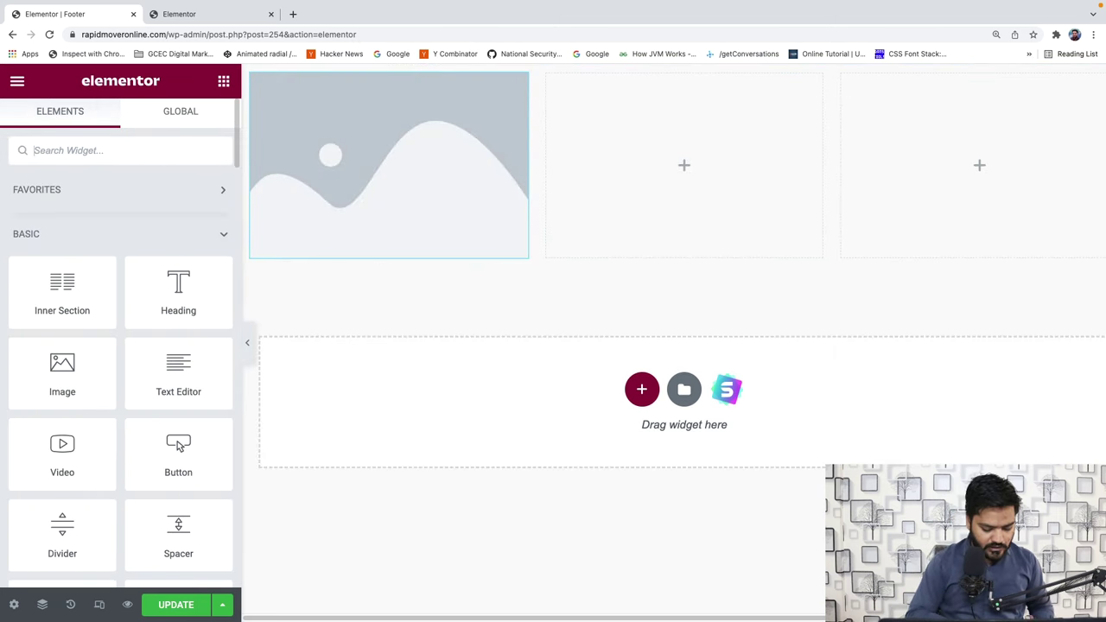
{"action": "type", "text": "text"}
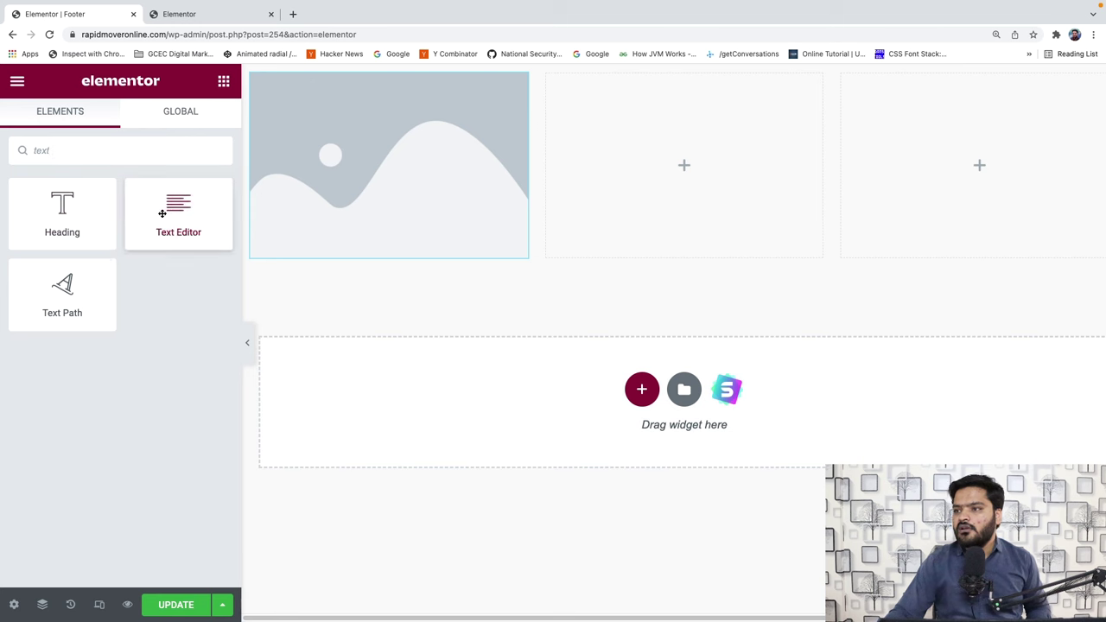
{"action": "left_click_drag", "start_coordinate": [162, 213], "coordinate": [374, 242]}
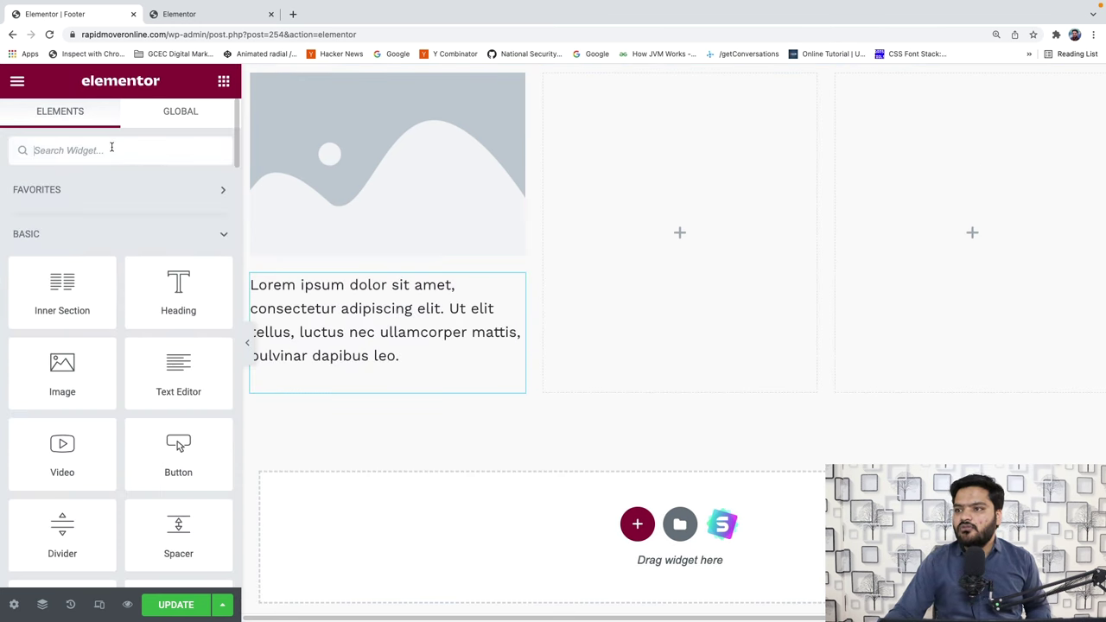
Step: Add a Heading widget to the middle column and place a Navigation Menu widget beneath it
{"action": "type", "text": "head"}
{"action": "left_click_drag", "start_coordinate": [50, 190], "coordinate": [703, 223]}
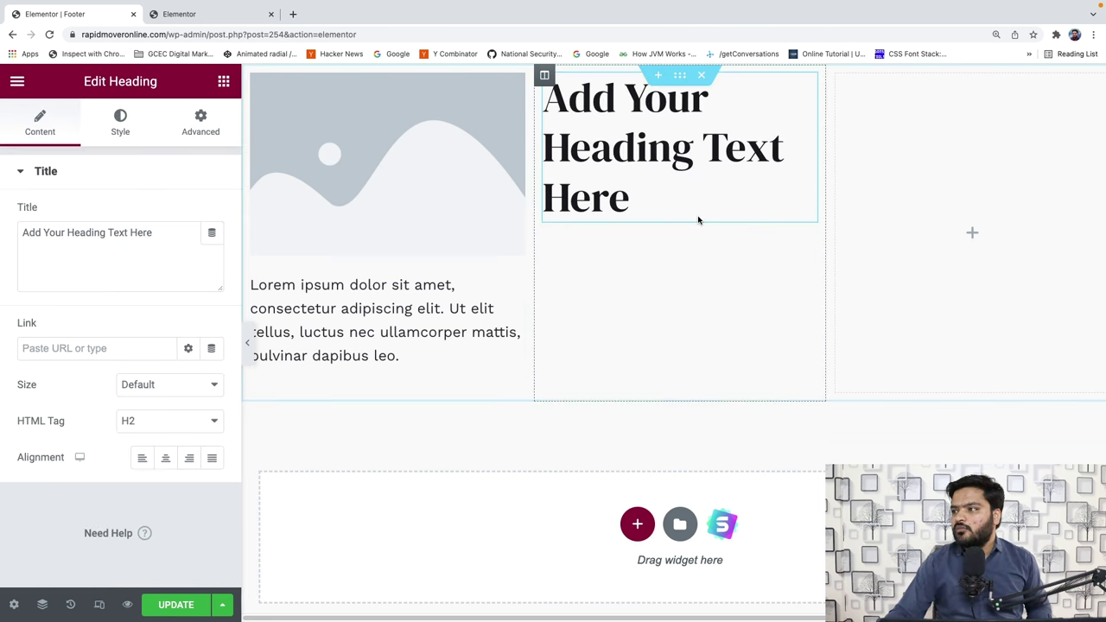
{"action": "left_click", "coordinate": [222, 84]}
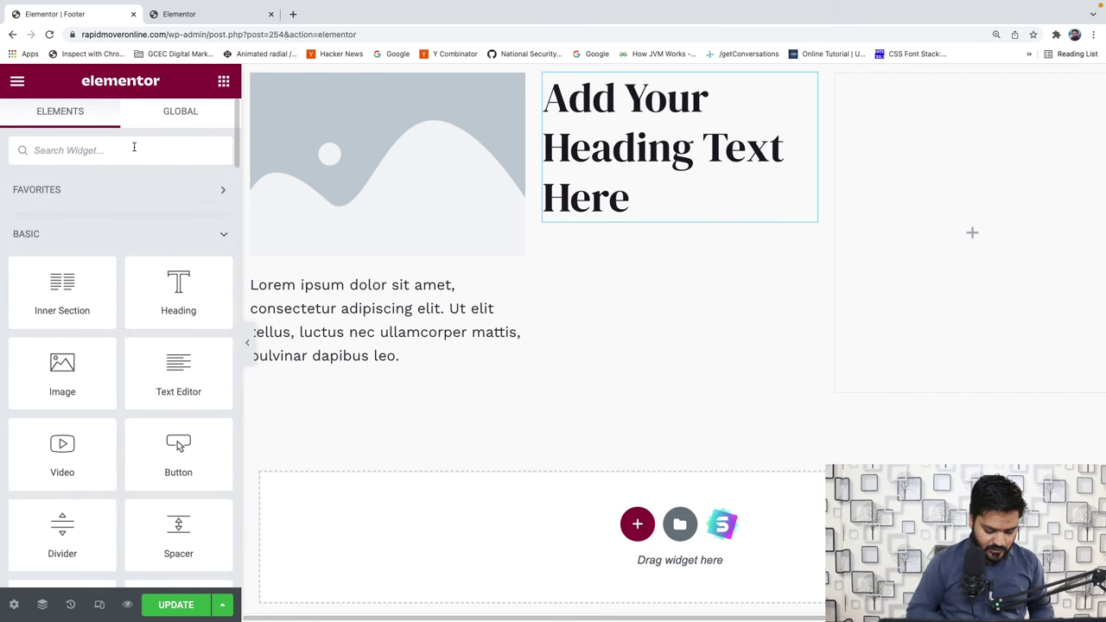
{"action": "type", "text": "nav"}
{"action": "left_click_drag", "start_coordinate": [35, 219], "coordinate": [624, 220]}
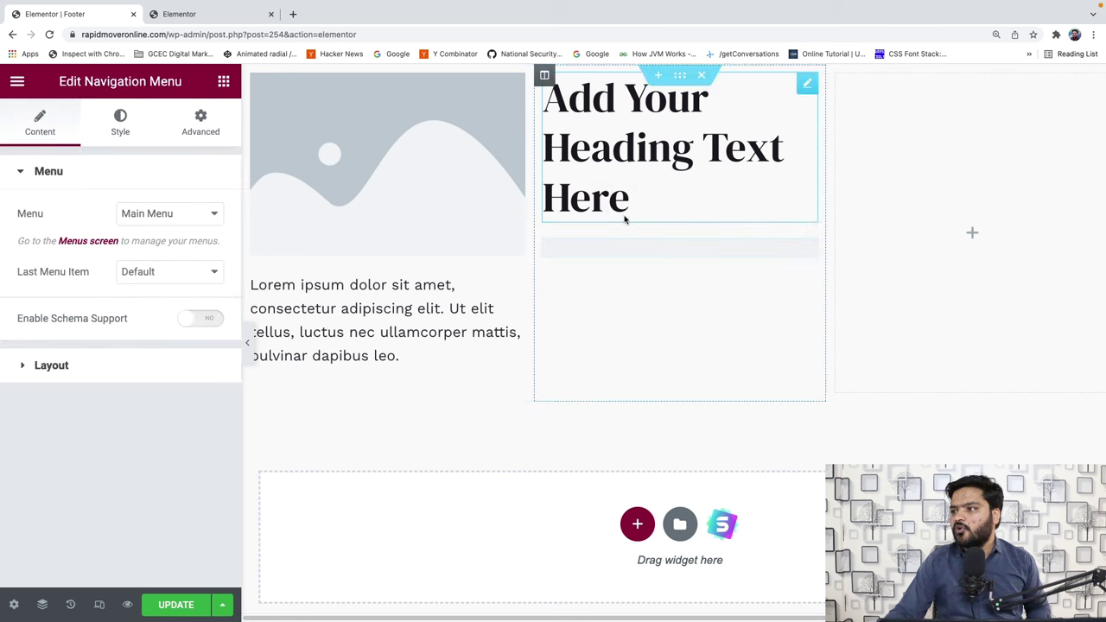
Step: Add a Google Maps widget to the empty third column
{"action": "left_click", "coordinate": [972, 233]}
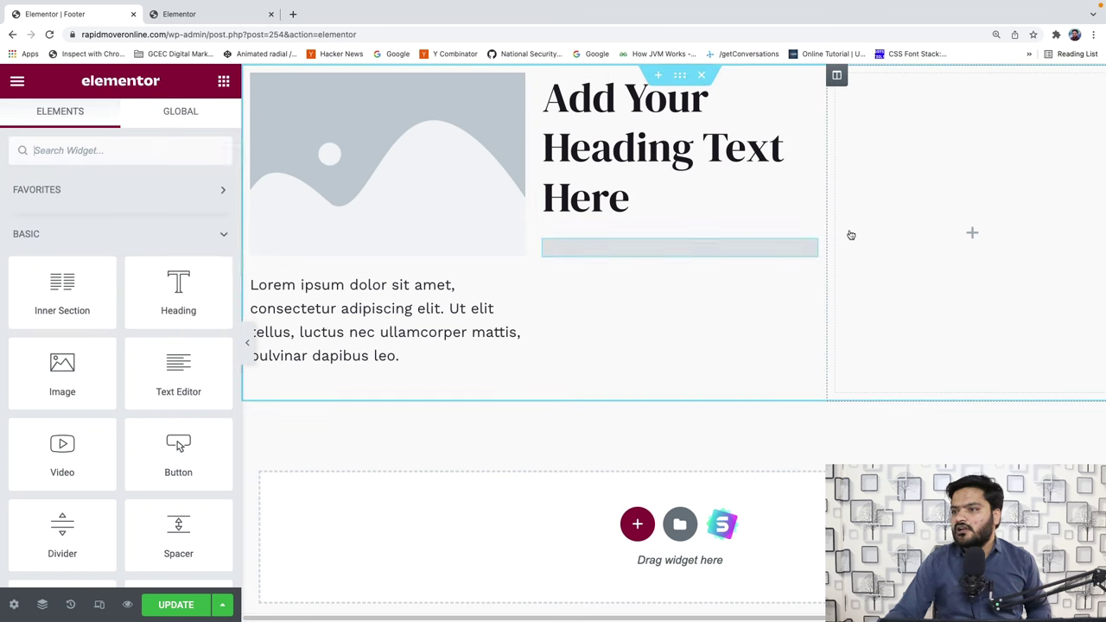
{"action": "type", "text": "map"}
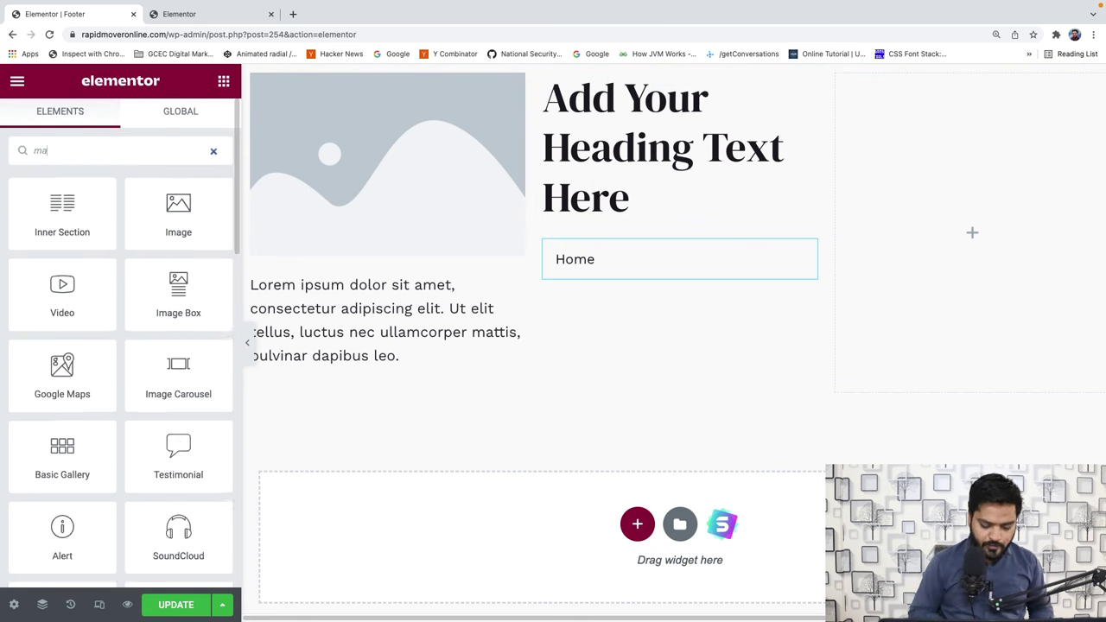
{"action": "left_click_drag", "start_coordinate": [49, 227], "coordinate": [985, 236]}
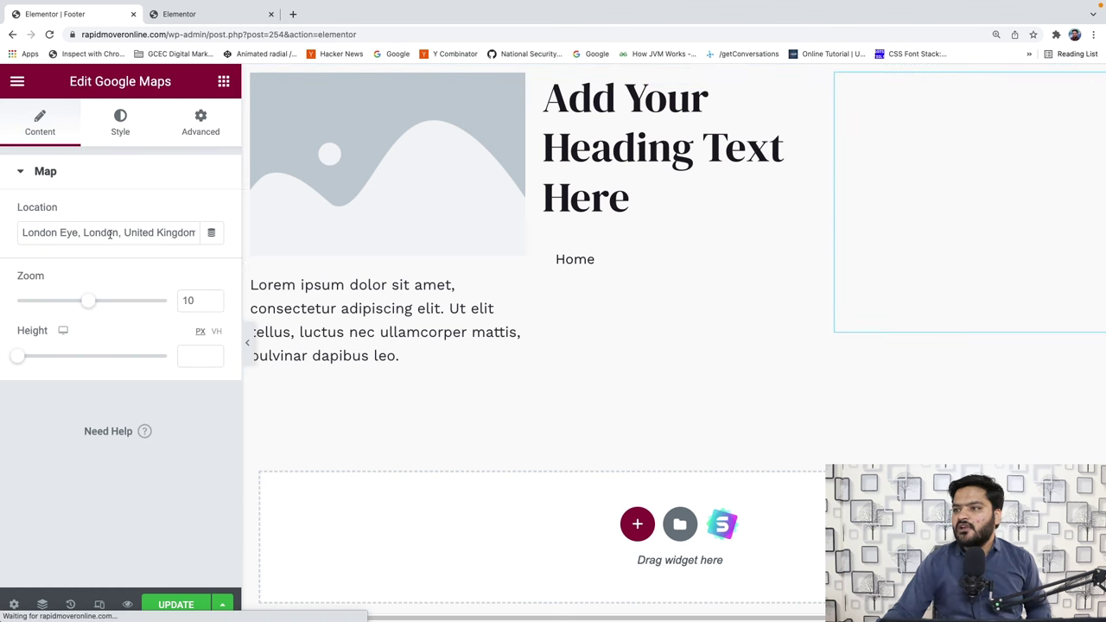
Step: Replace the placeholder in the first column's Image widget with logo-4.svg from the media library
{"action": "left_click", "coordinate": [395, 171]}
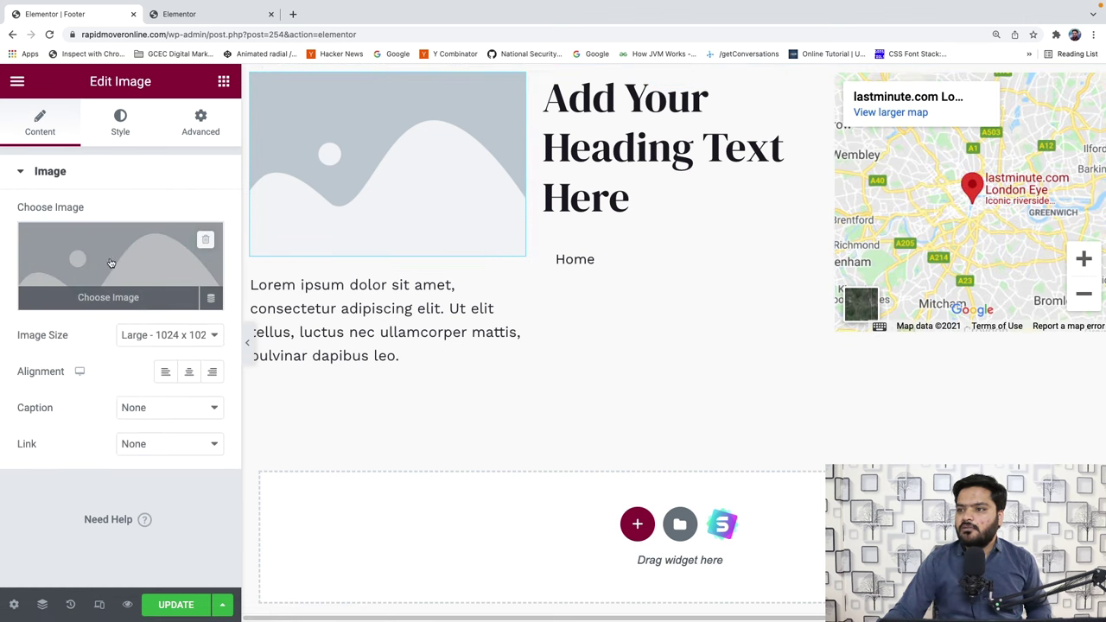
{"action": "left_click", "coordinate": [111, 262]}
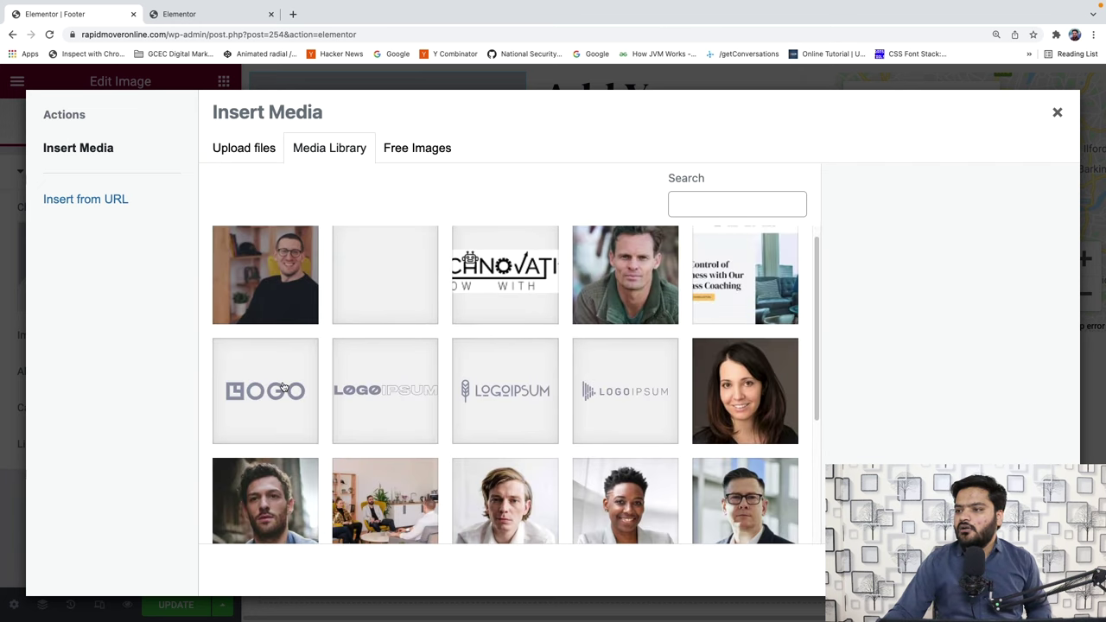
{"action": "left_click", "coordinate": [360, 387]}
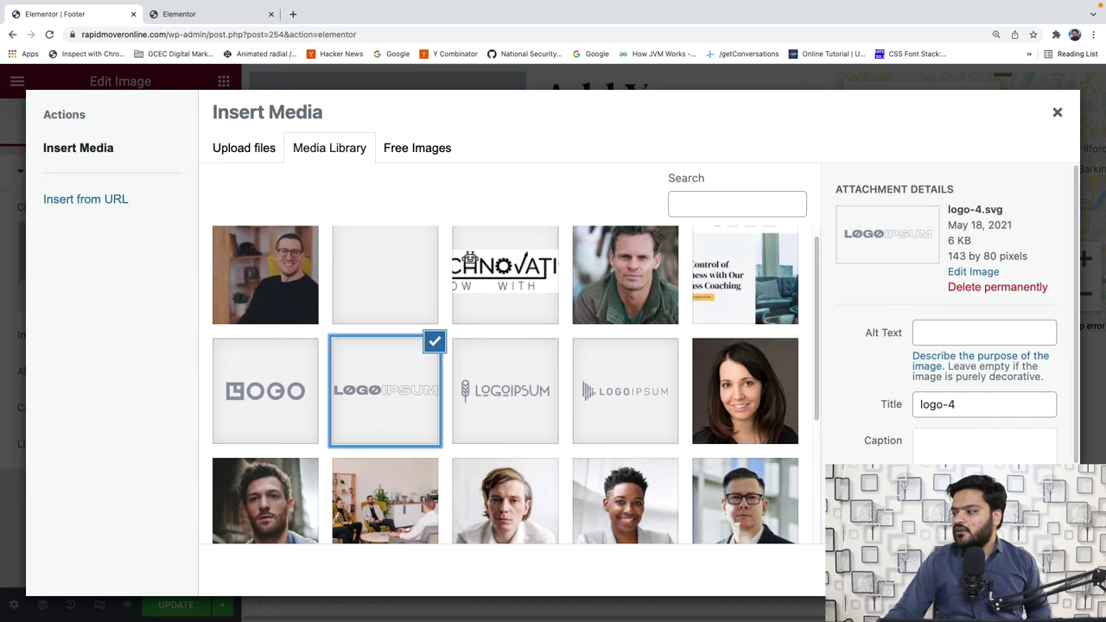
{"action": "left_click", "coordinate": [1028, 574]}
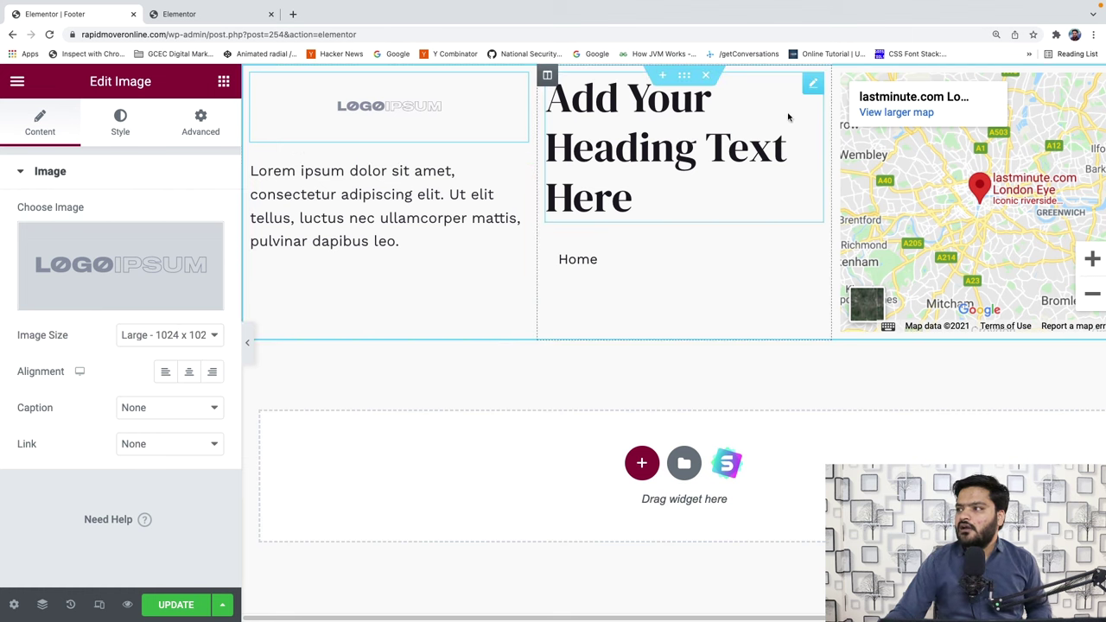
Step: Set the HTML tag of the middle column's heading to H3
{"action": "left_click", "coordinate": [815, 82]}
{"action": "left_click", "coordinate": [162, 418]}
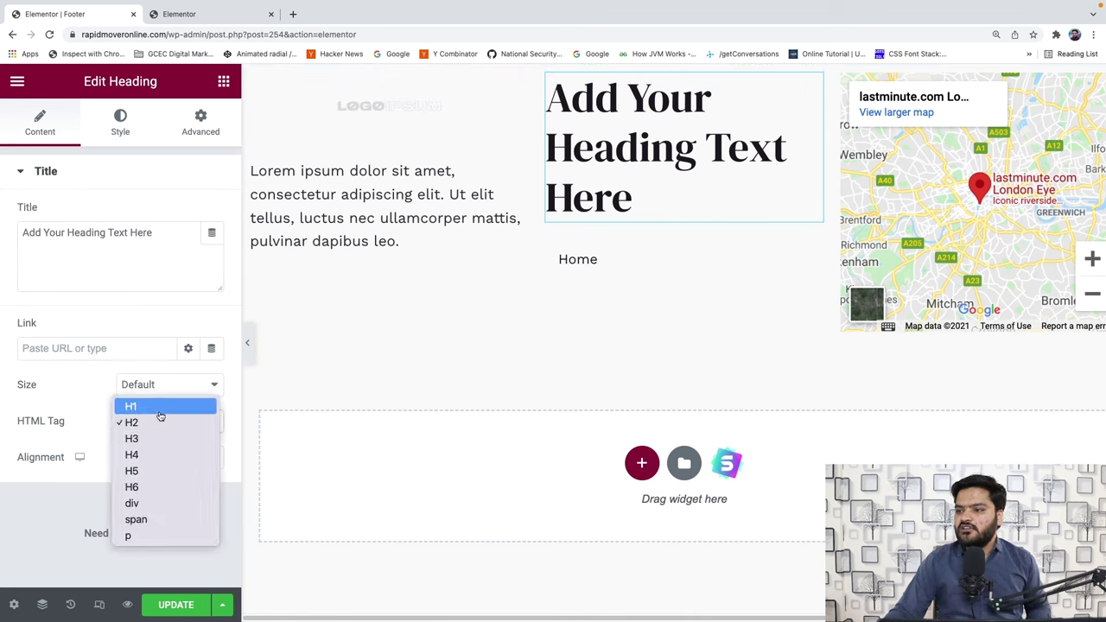
{"action": "left_click", "coordinate": [159, 438]}
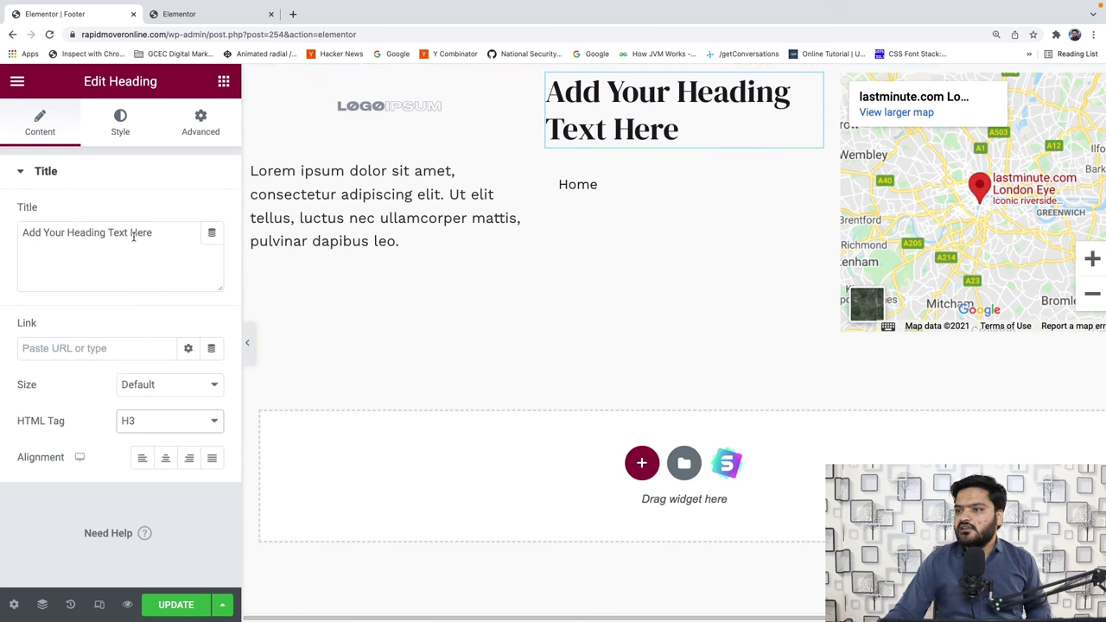
Step: Replace the middle column heading's placeholder title with "Important Links"
{"action": "triple_click", "coordinate": [161, 227]}
{"action": "key", "text": "BackSpace"}
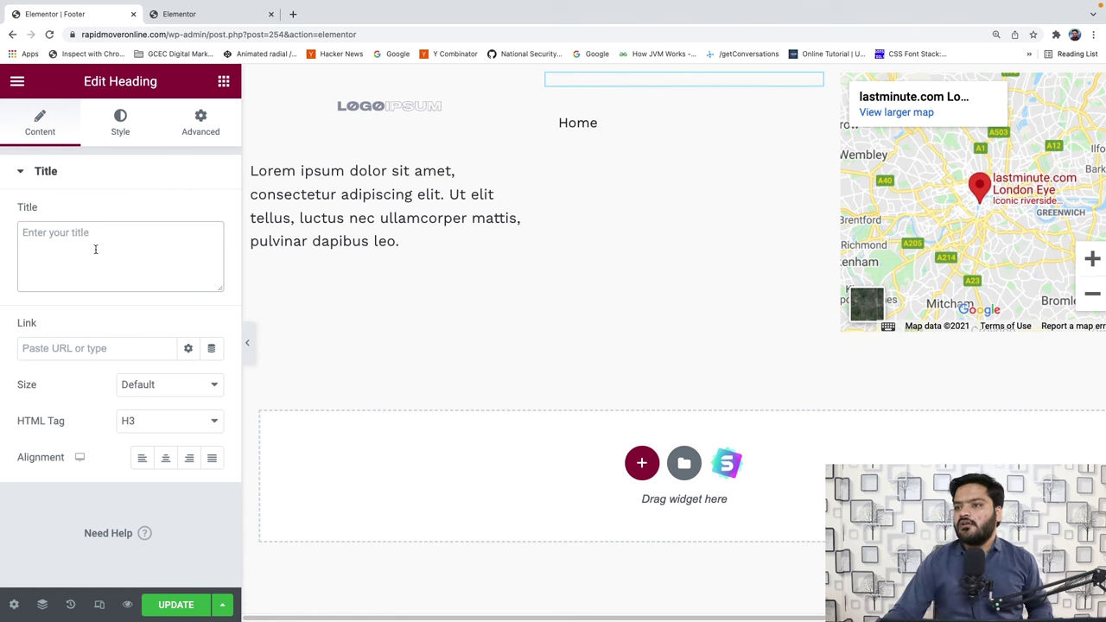
{"action": "type", "text": "Importanrt"}
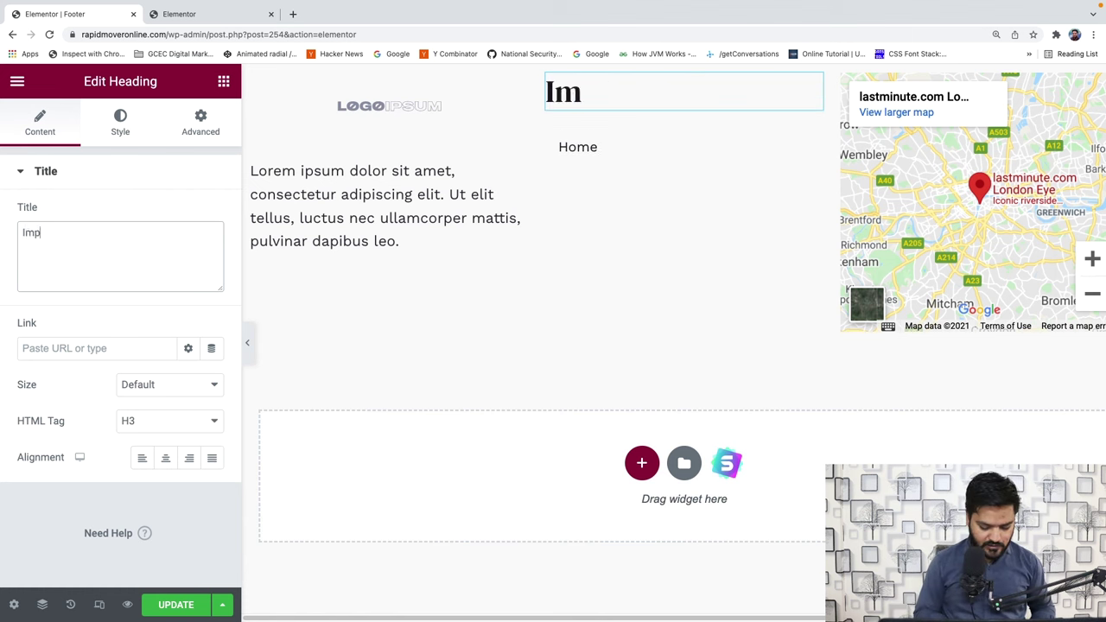
{"action": "key", "text": "BackSpace"}
{"action": "key", "text": "BackSpace"}
{"action": "key", "text": "BackSpace"}
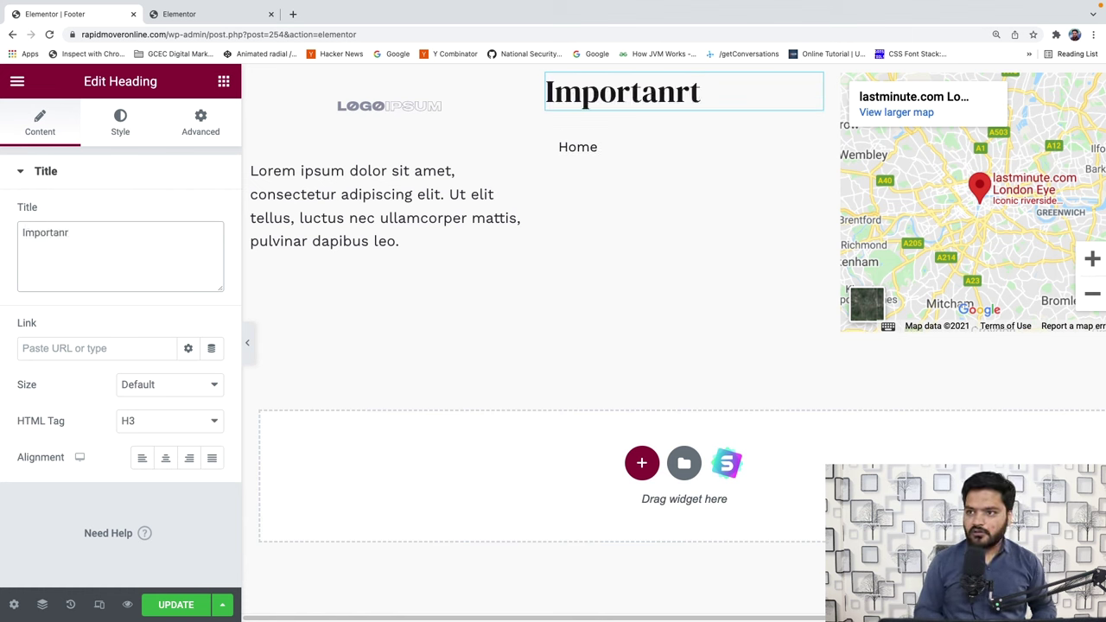
{"action": "type", "text": "t"}
{"action": "key", "text": "BackSpace"}
{"action": "type", "text": "nt Lins"}
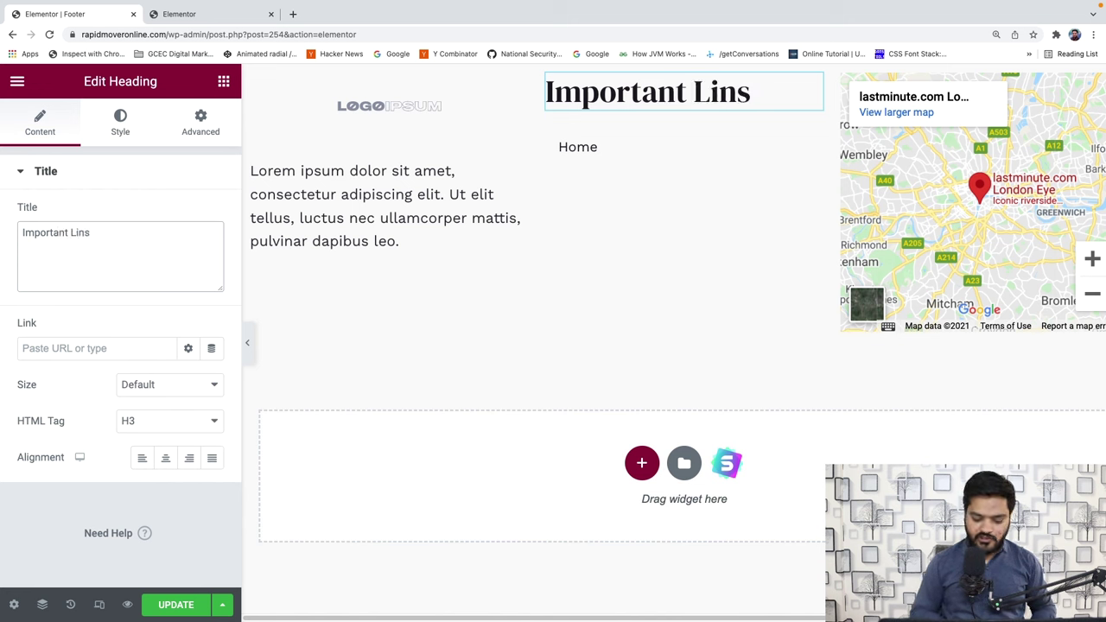
{"action": "key", "text": "BackSpace"}
{"action": "type", "text": "ks"}
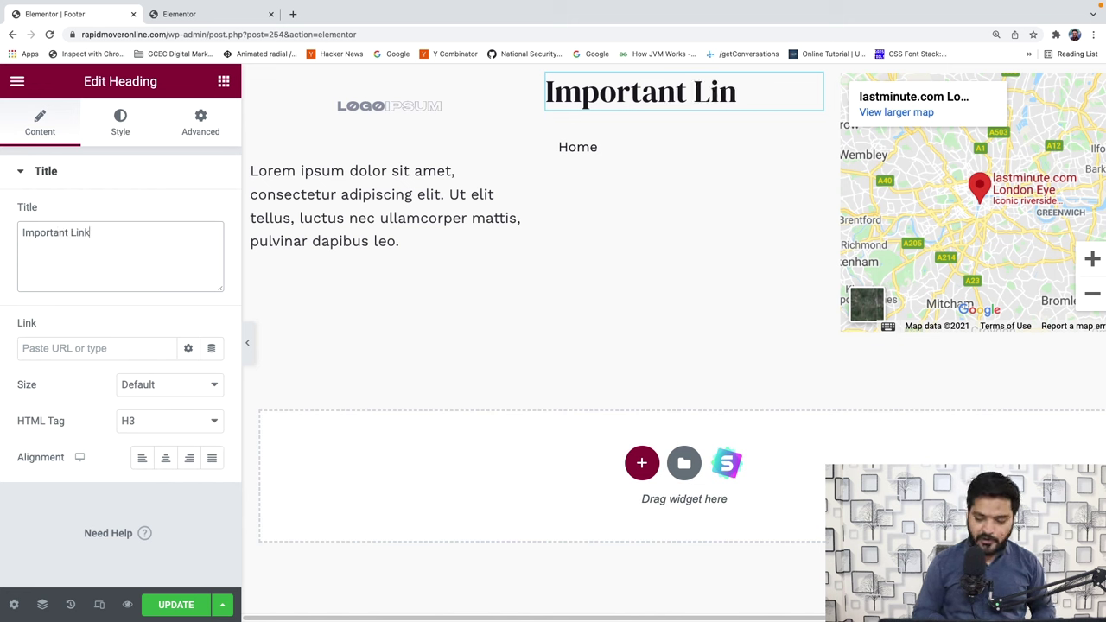
Step: Make the footer's navigation menu use the Primary Menu and display it in the Vertical layout
{"action": "left_click", "coordinate": [656, 155]}
{"action": "left_click", "coordinate": [179, 215]}
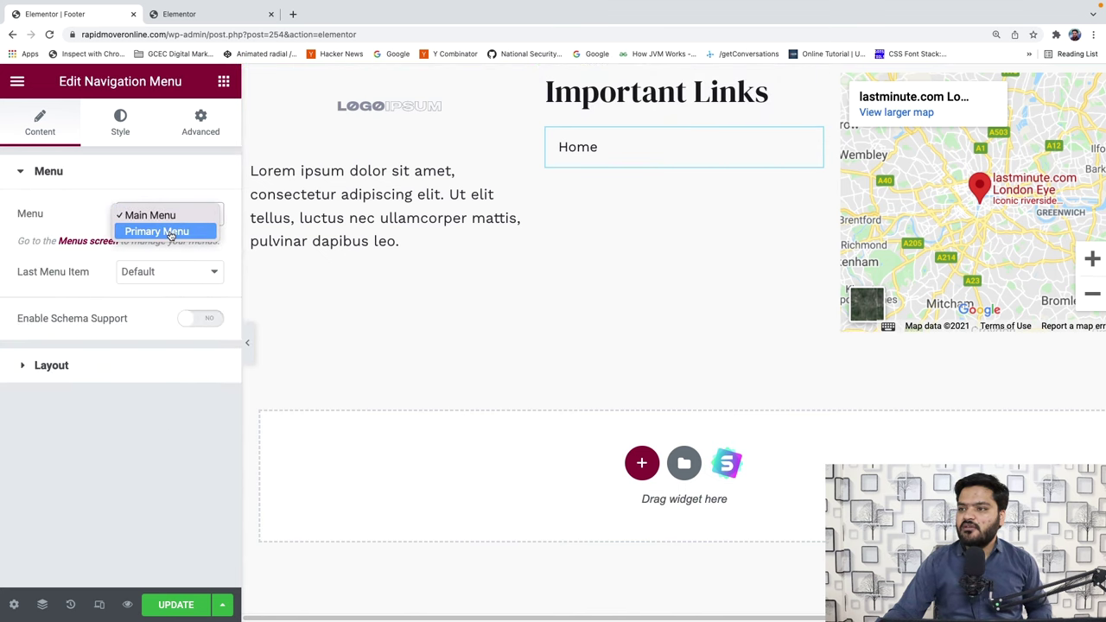
{"action": "left_click", "coordinate": [172, 233]}
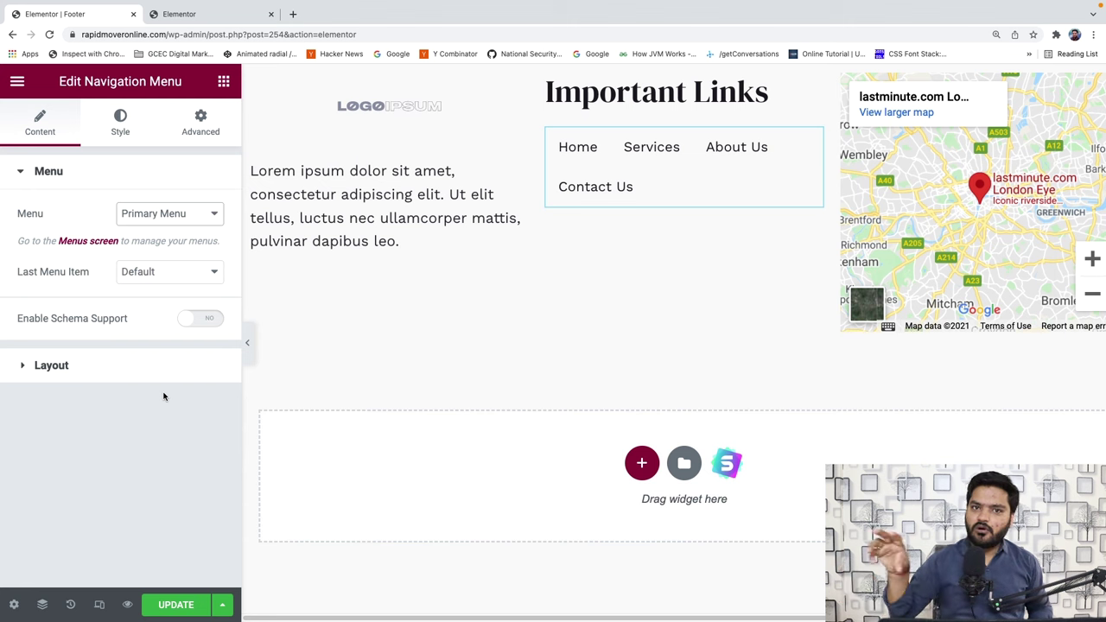
{"action": "left_click", "coordinate": [197, 370]}
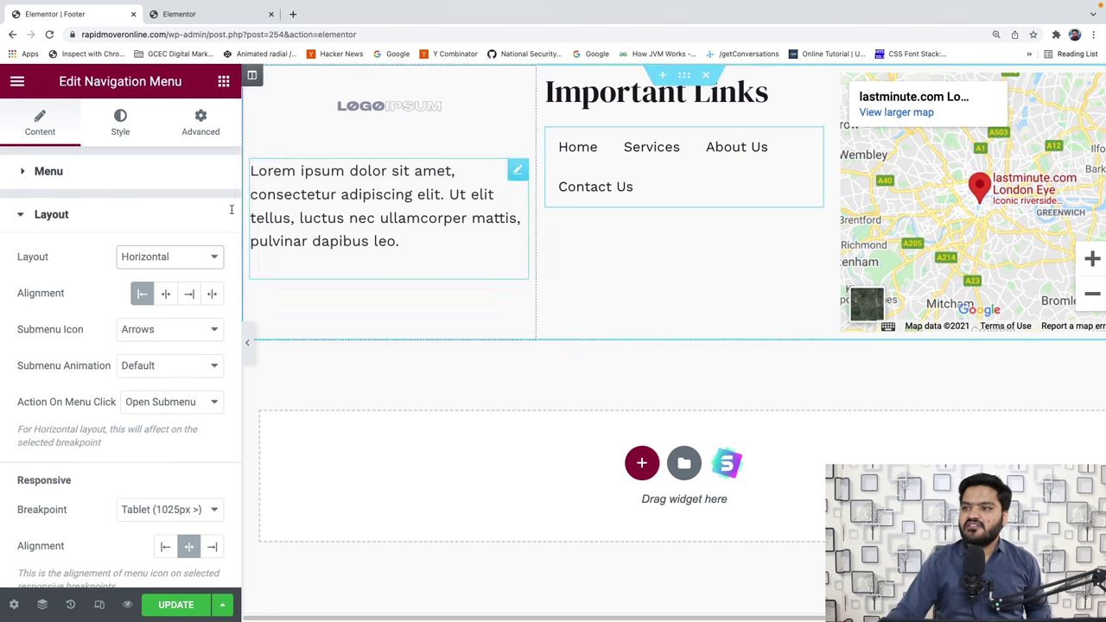
{"action": "left_click", "coordinate": [178, 256]}
{"action": "left_click", "coordinate": [164, 275]}
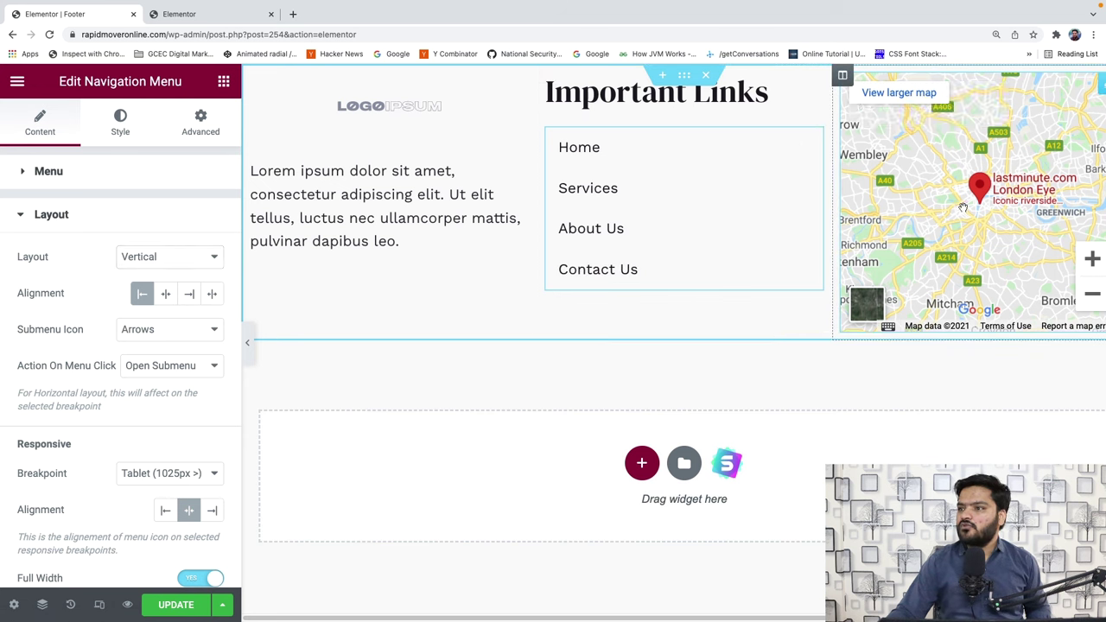
Step: Set the location of the third column's map to "Jaipur, Rajasthan"
{"action": "left_click", "coordinate": [1101, 93]}
{"action": "left_click", "coordinate": [98, 230]}
{"action": "key", "text": "super+a"}
{"action": "type", "text": "Jaipur, Rajasthan"}
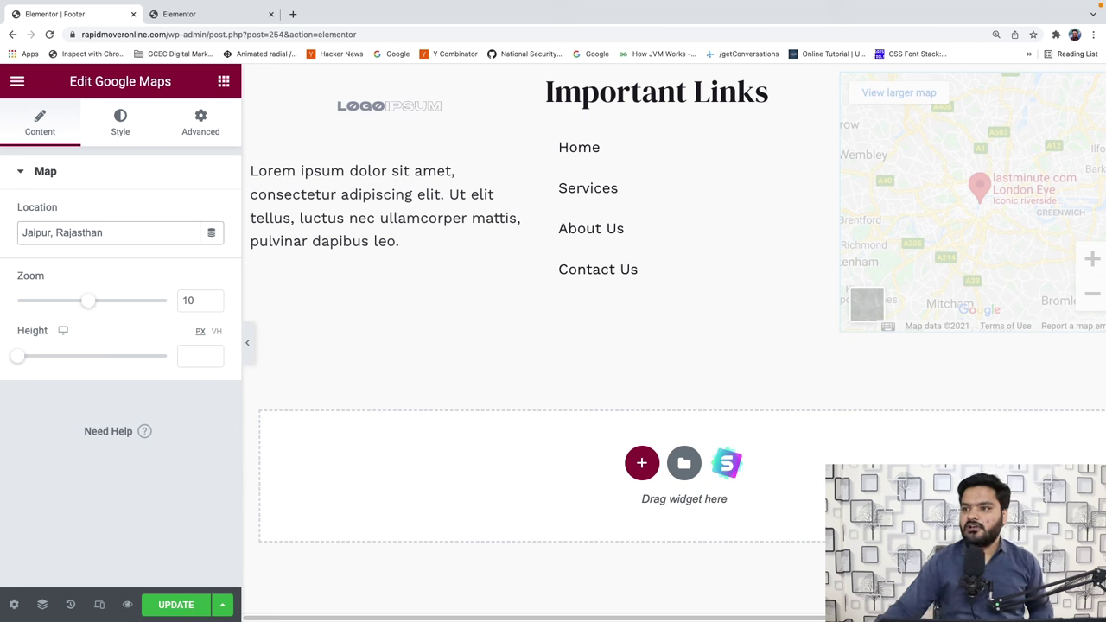
{"action": "left_click", "coordinate": [108, 185]}
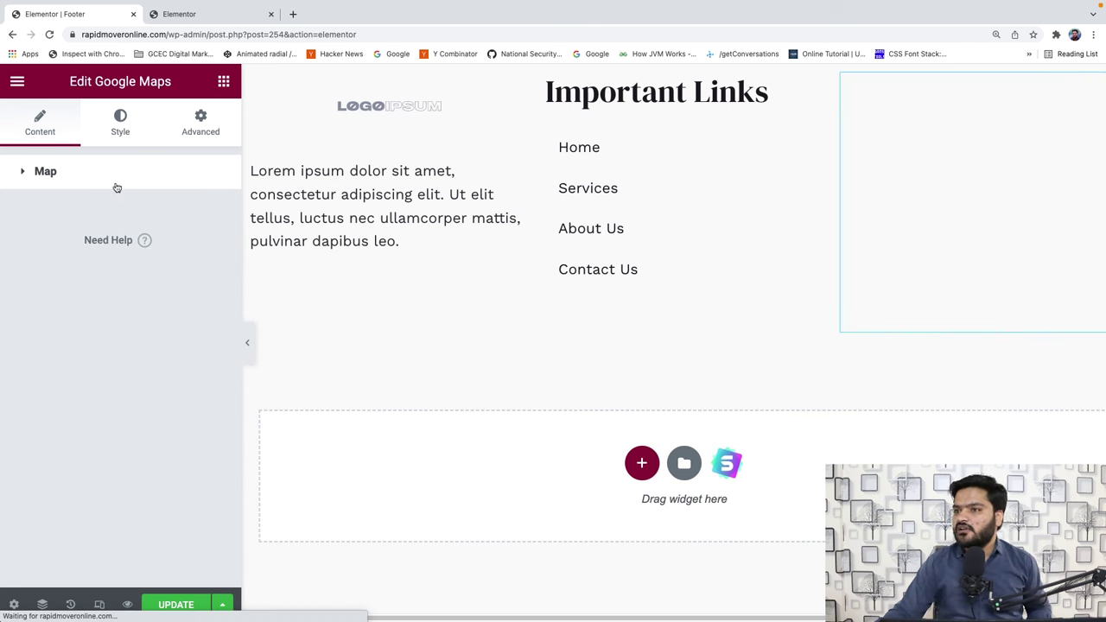
{"action": "left_click", "coordinate": [117, 185]}
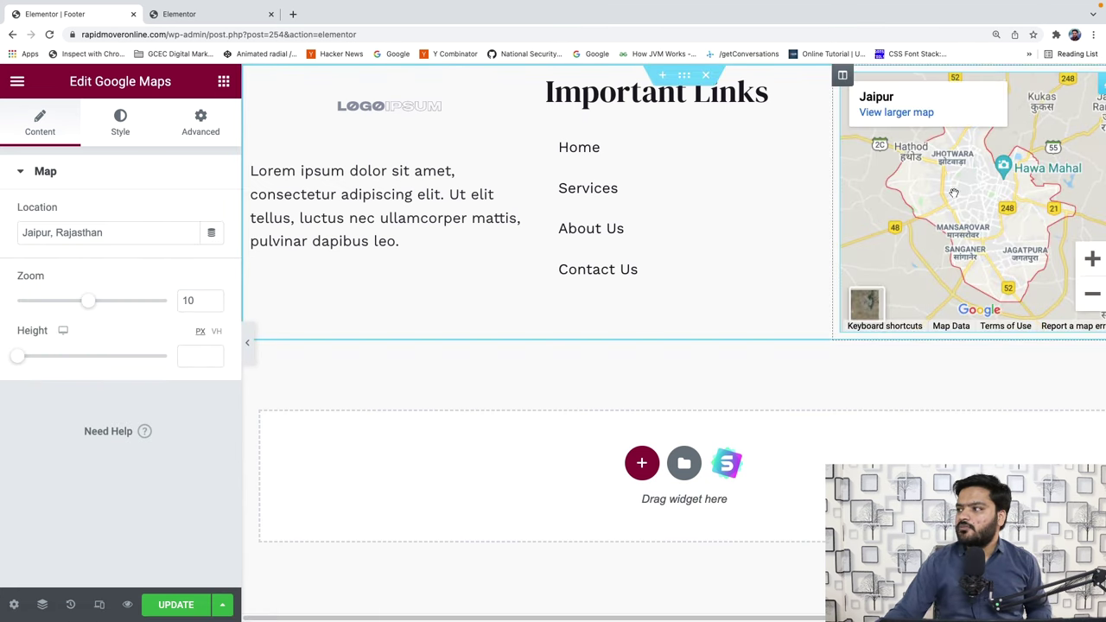